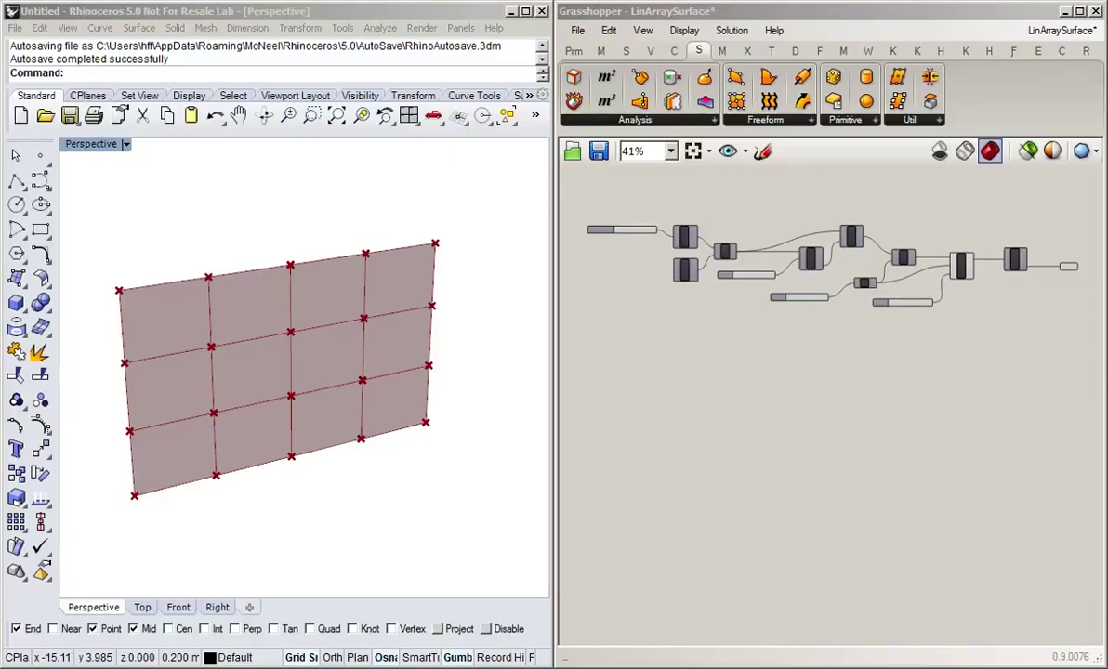
# Restrict the viewport preview to selected components and isolate the line between the two points.
pyautogui.click(736, 395)
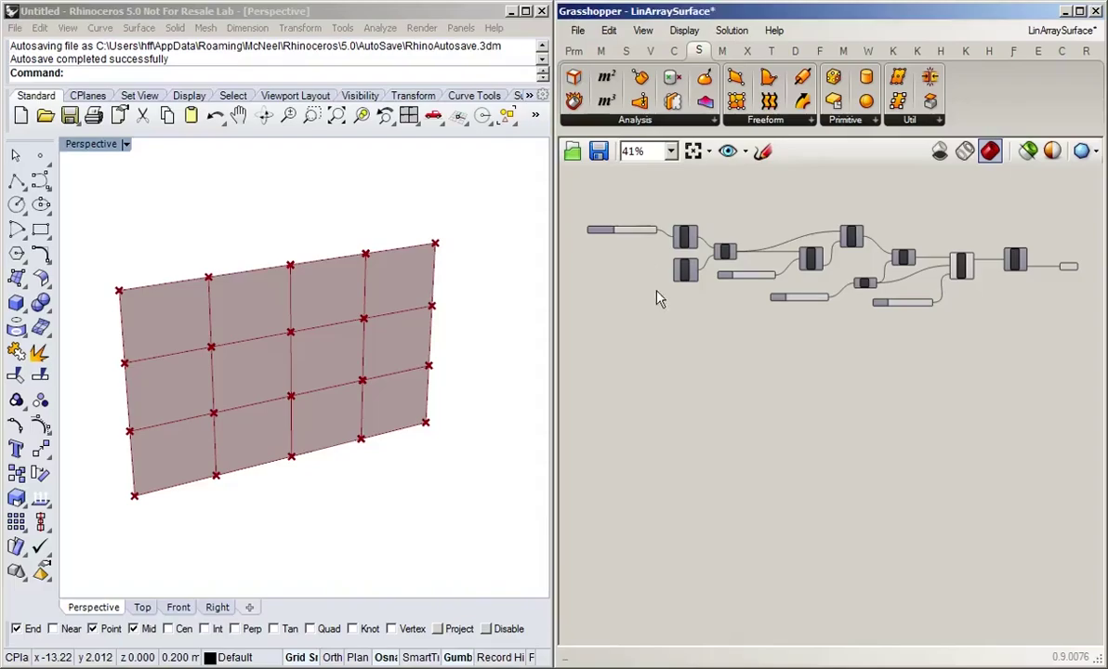
pyautogui.scroll(5, 667, 239)
pyautogui.moveTo(636, 358); pyautogui.dragTo(804, 415, button='right')
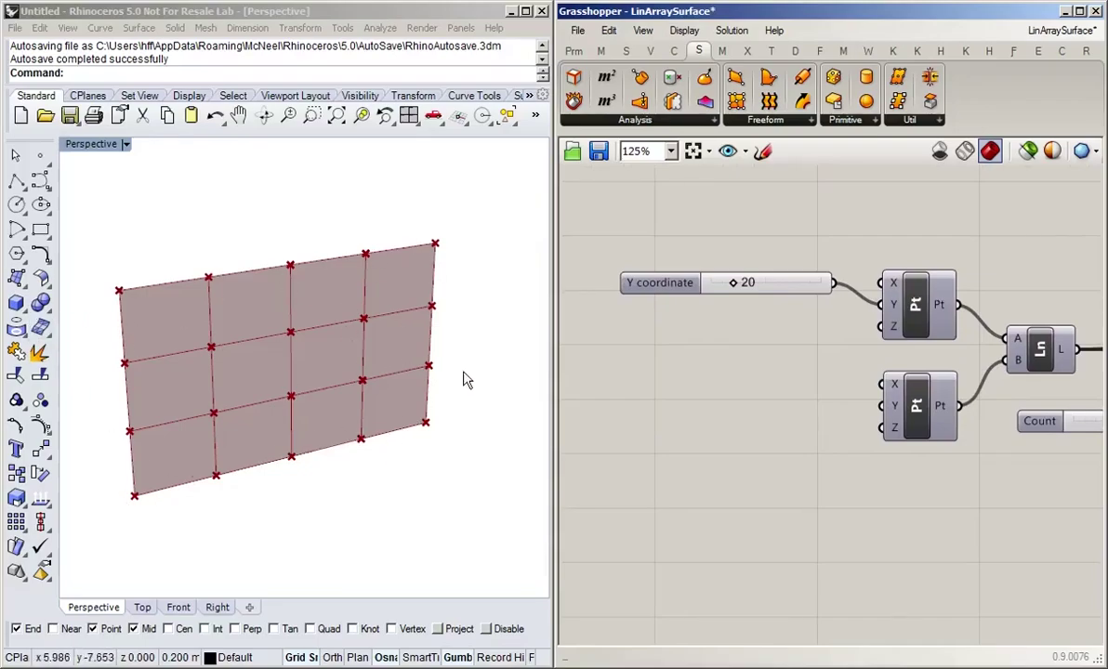
pyautogui.moveTo(782, 417); pyautogui.dragTo(683, 402, button='right')
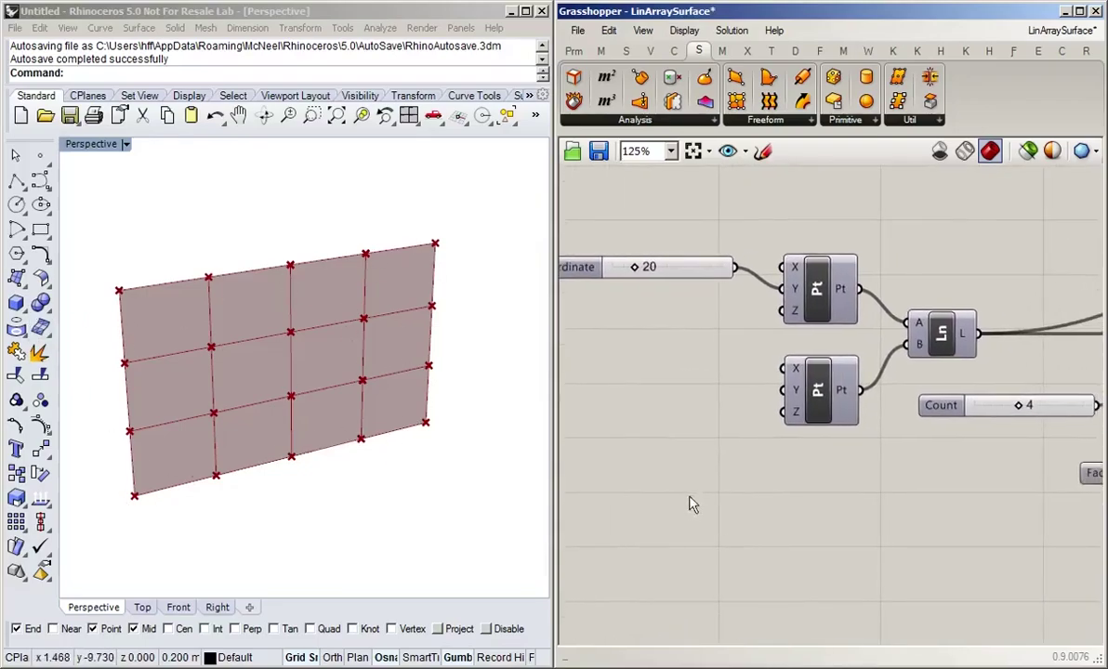
pyautogui.click(1028, 151)
pyautogui.click(939, 327)
# Select the Divide component to preview its division points along the line.
pyautogui.moveTo(977, 253); pyautogui.dragTo(763, 266, button='right')
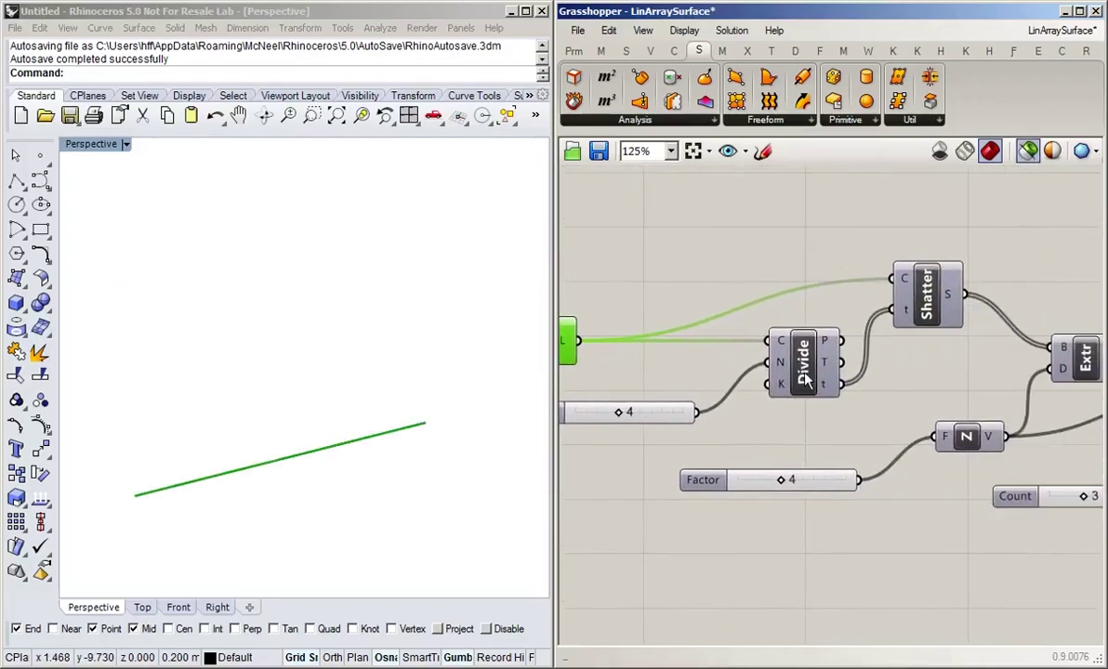
pyautogui.click(783, 348)
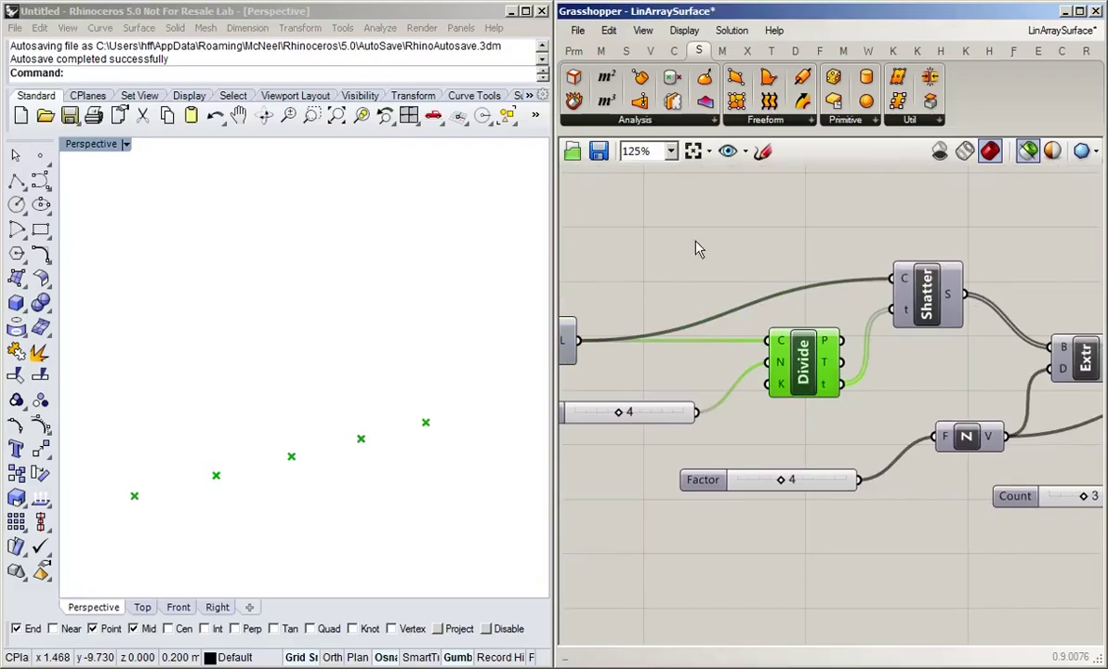
pyautogui.moveTo(666, 243); pyautogui.dragTo(717, 239, button='right')
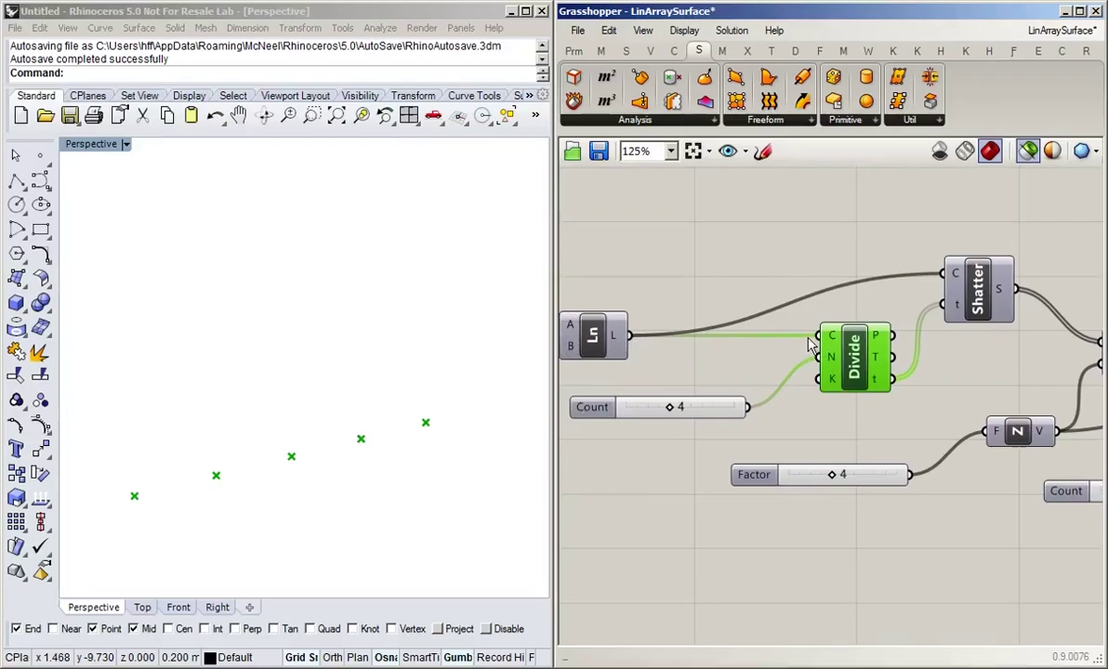
pyautogui.click(907, 386)
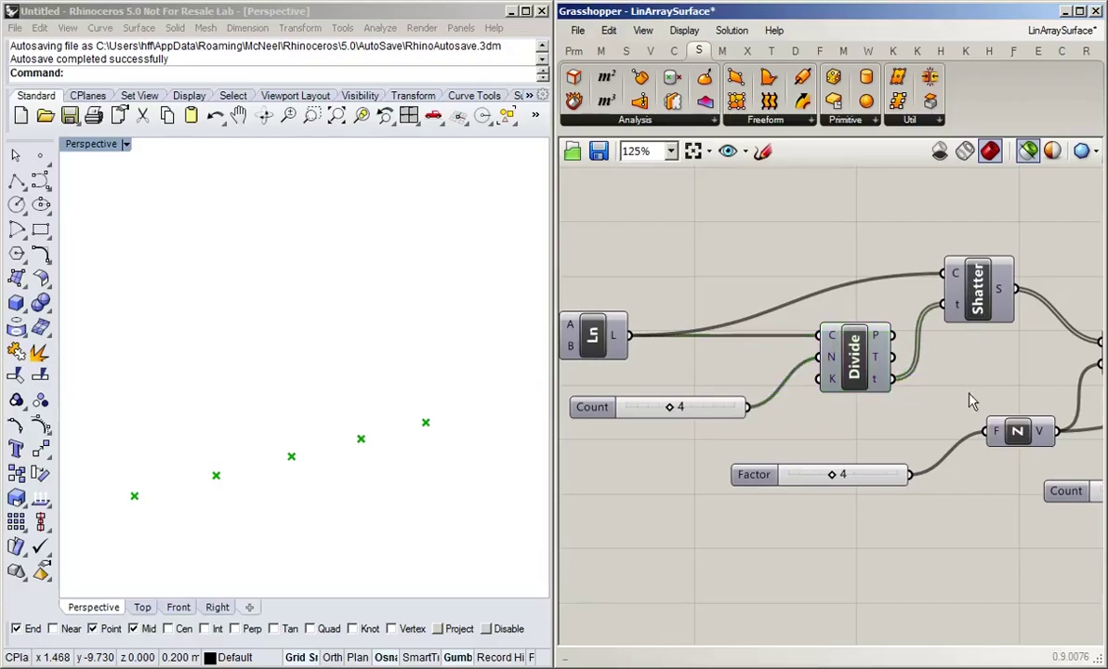
# Add a panel above the Divide component, connect Divide's t output to it, and move it clear of the wires.
pyautogui.moveTo(887, 224); pyautogui.dragTo(856, 334, button='right')
pyautogui.doubleClick(857, 296)
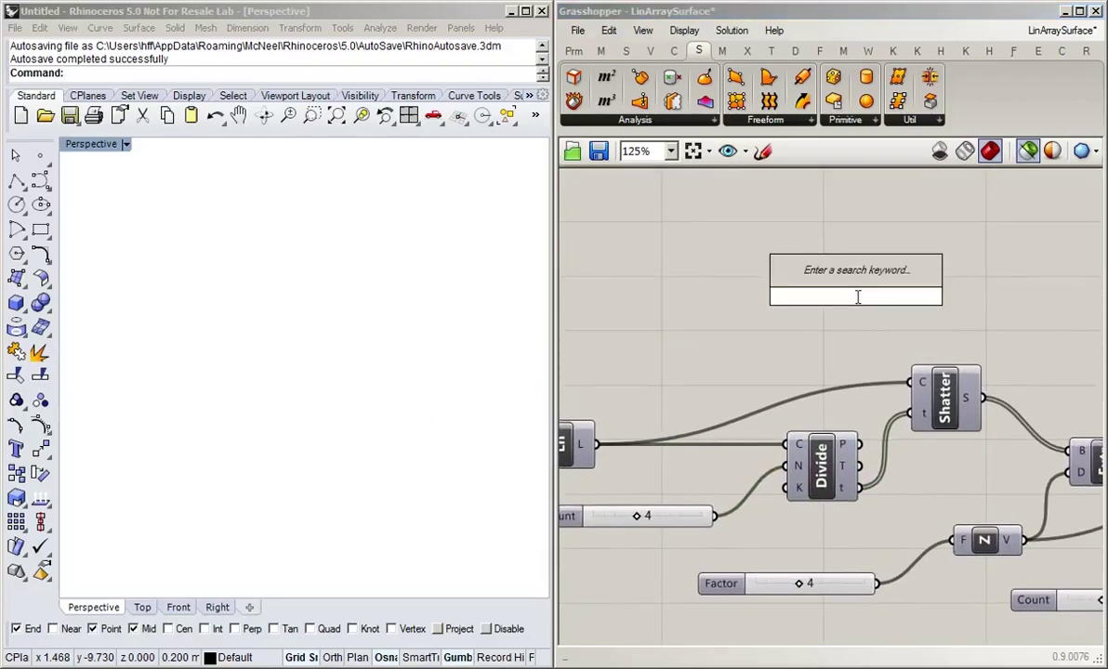
pyautogui.write('pan')
pyautogui.press('Return')
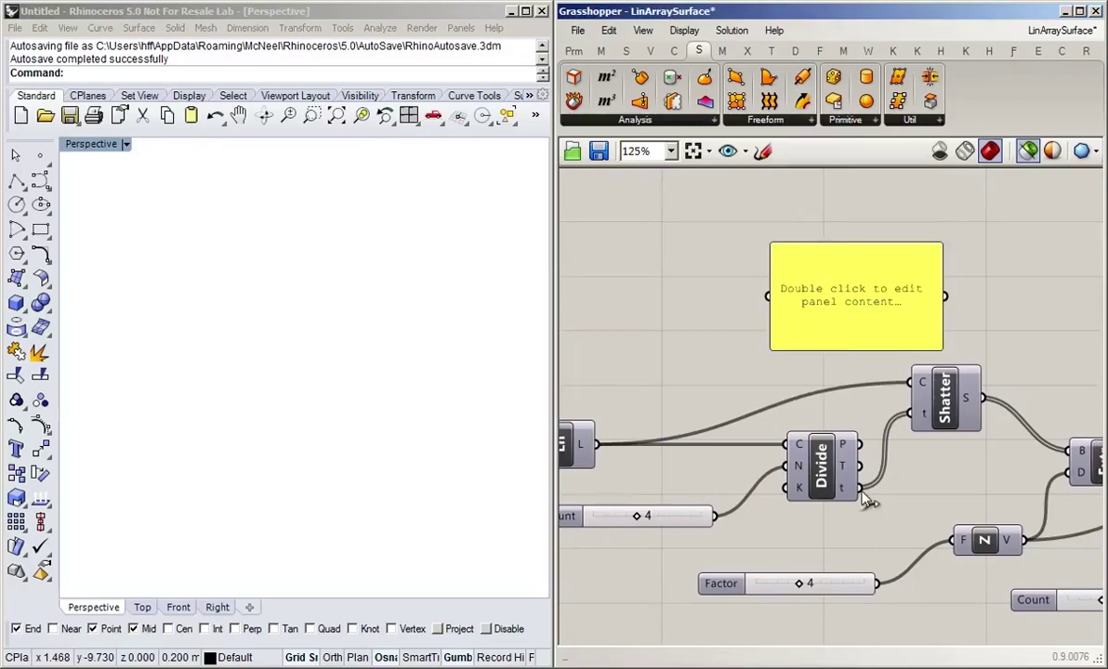
pyautogui.moveTo(861, 488); pyautogui.dragTo(768, 296)
pyautogui.moveTo(840, 331); pyautogui.dragTo(884, 318)
pyautogui.click(975, 330)
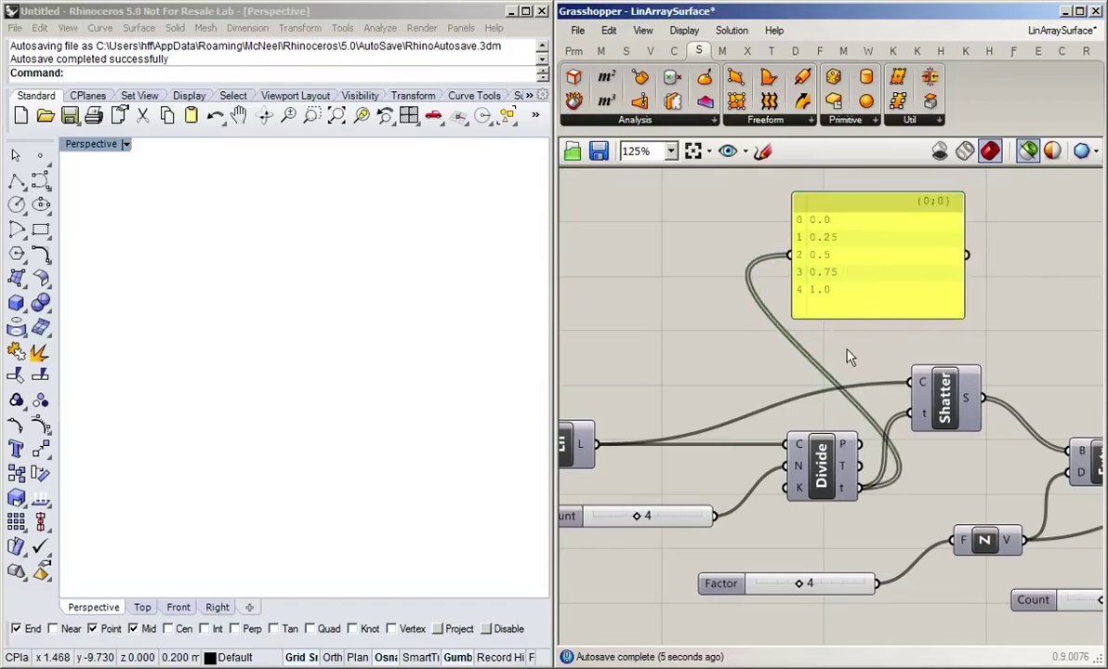
# Rewire the panel to Shatter's S output and place it above the Extrude component.
pyautogui.moveTo(943, 351); pyautogui.dragTo(788, 337, button='right')
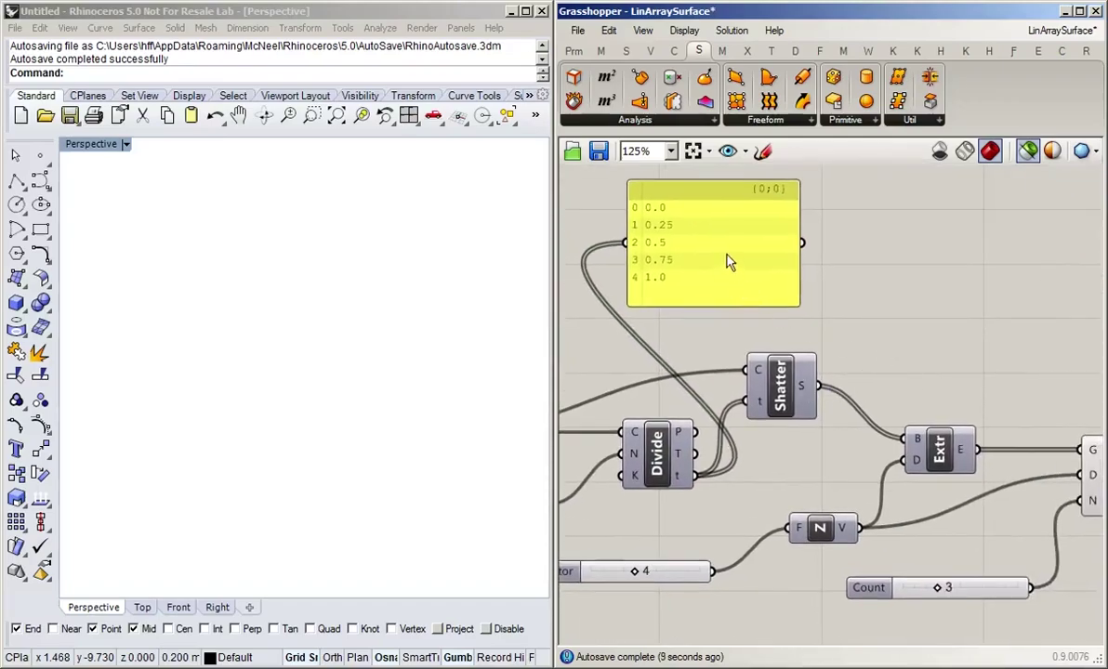
pyautogui.moveTo(816, 384); pyautogui.dragTo(624, 245)
pyautogui.moveTo(737, 296); pyautogui.dragTo(899, 308)
pyautogui.click(940, 371)
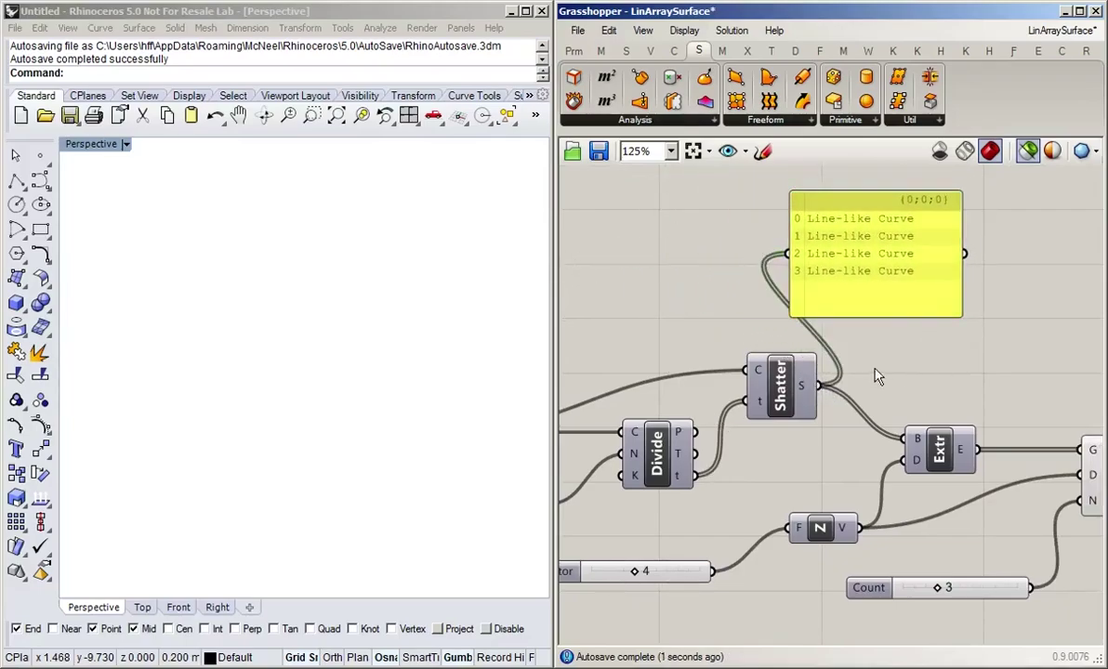
# Select the Extrude component and the linear array in turn to preview the surfaces each one generates.
pyautogui.moveTo(939, 383); pyautogui.dragTo(795, 328, button='right')
pyautogui.click(810, 402)
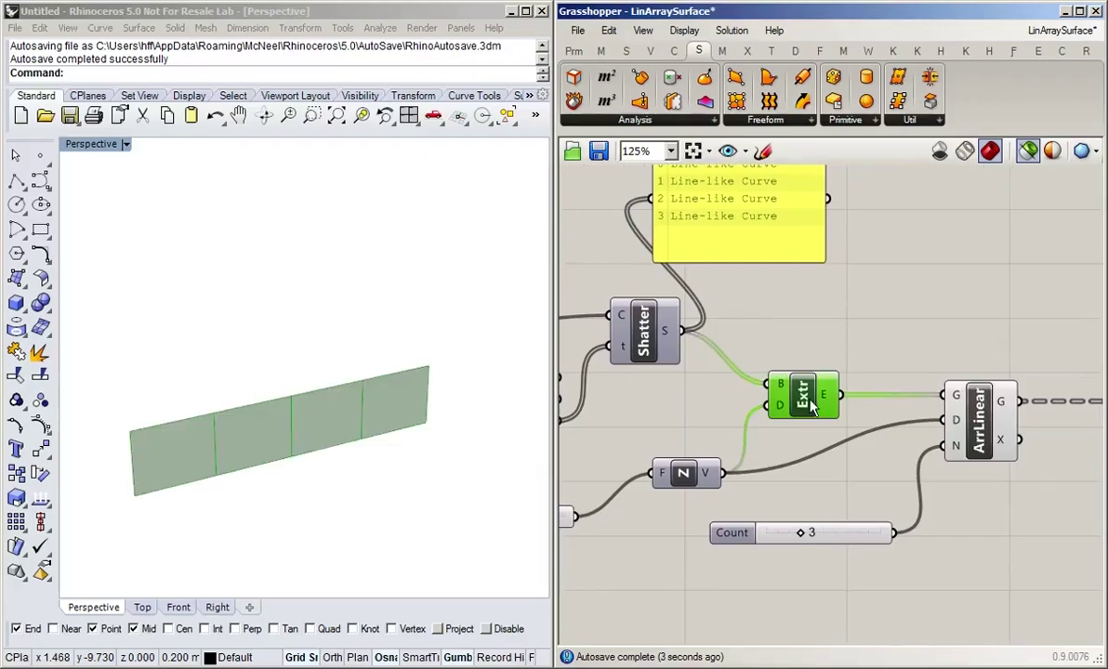
pyautogui.moveTo(915, 376); pyautogui.dragTo(827, 263, button='right')
pyautogui.click(894, 316)
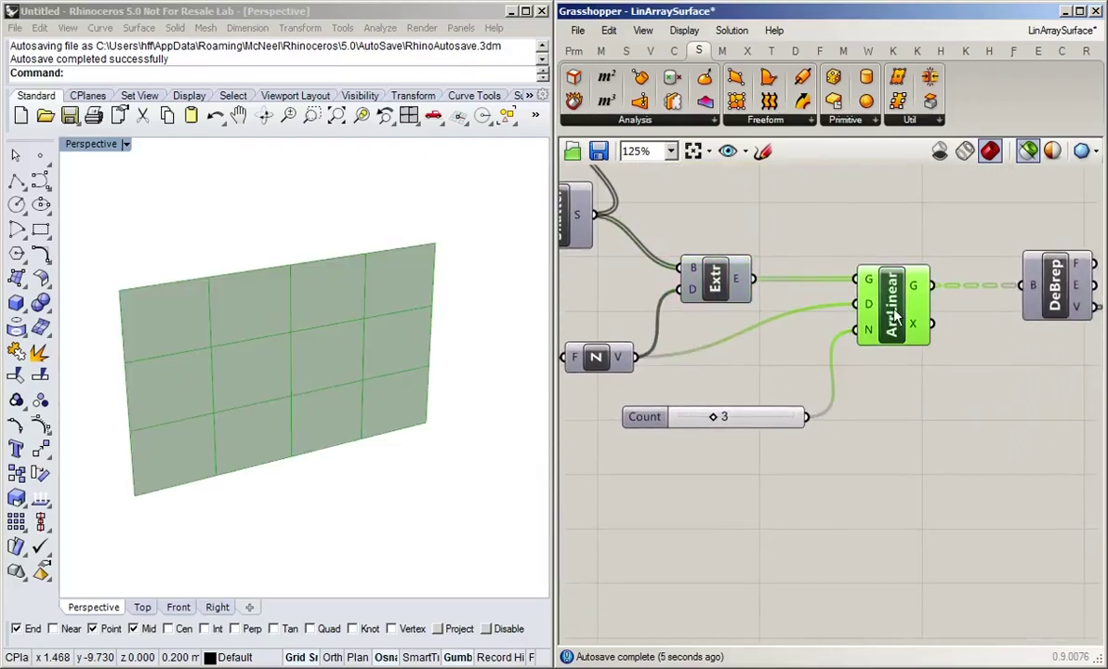
pyautogui.moveTo(902, 441); pyautogui.dragTo(920, 593, button='right')
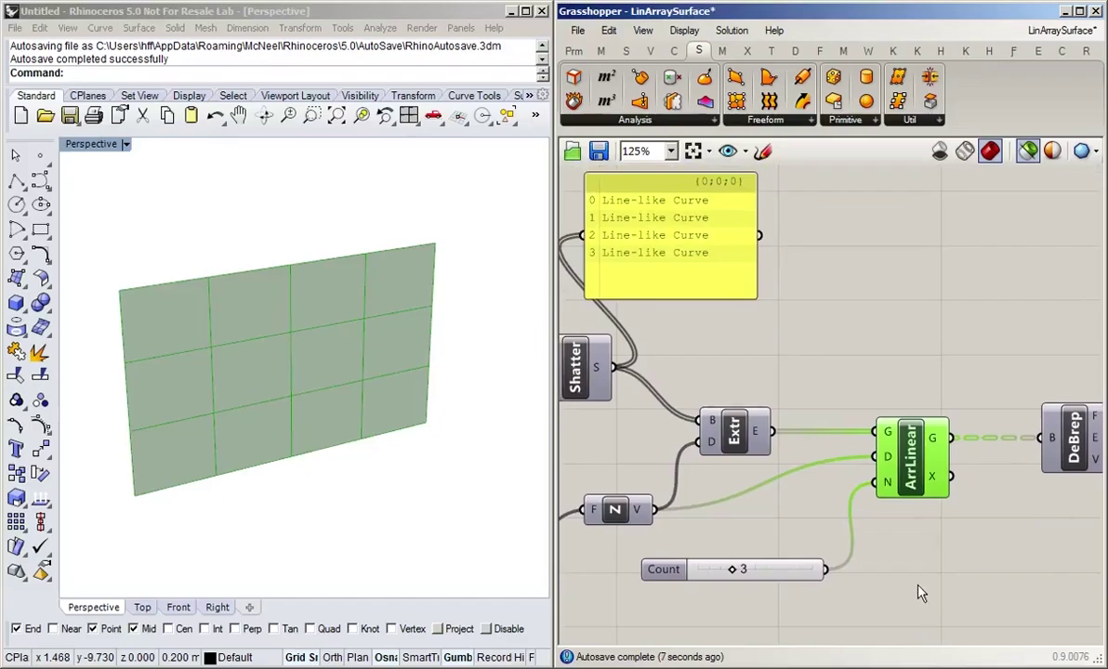
# Reposition the Shatter panel above the Extrude component and restore the preview of all components.
pyautogui.moveTo(668, 247); pyautogui.dragTo(709, 281)
pyautogui.click(818, 362)
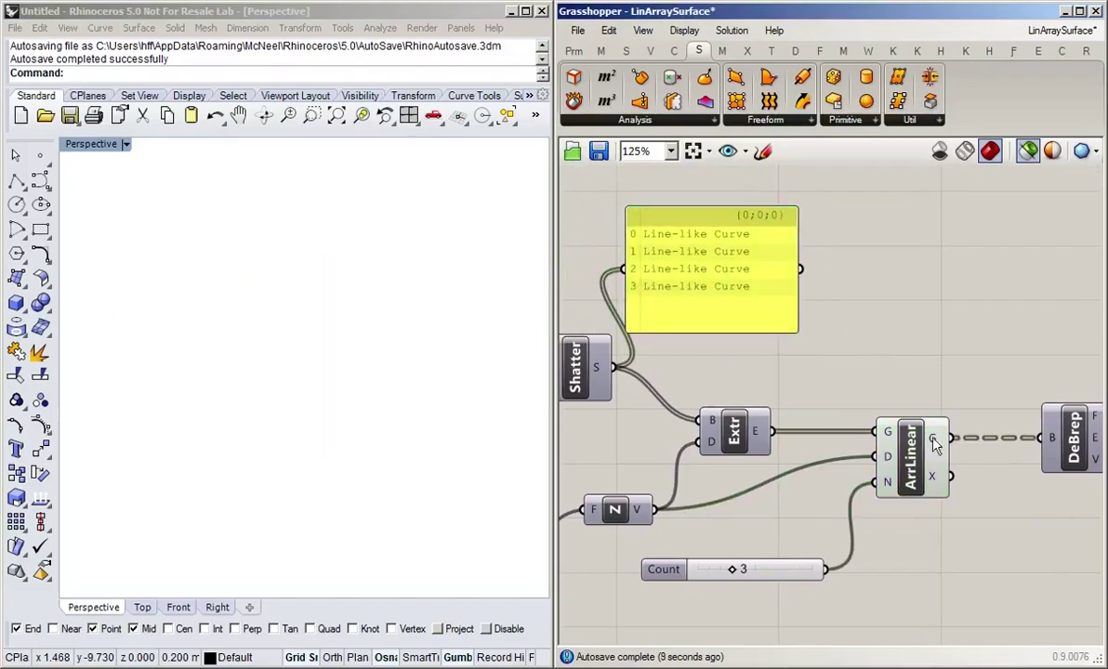
pyautogui.click(933, 445)
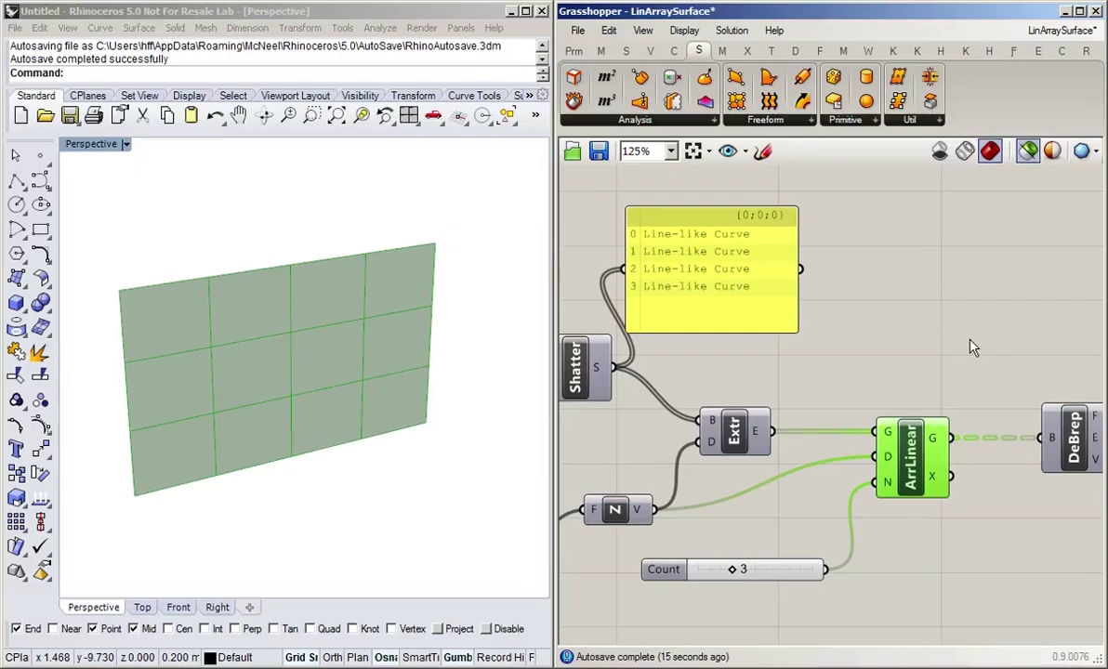
pyautogui.click(832, 289)
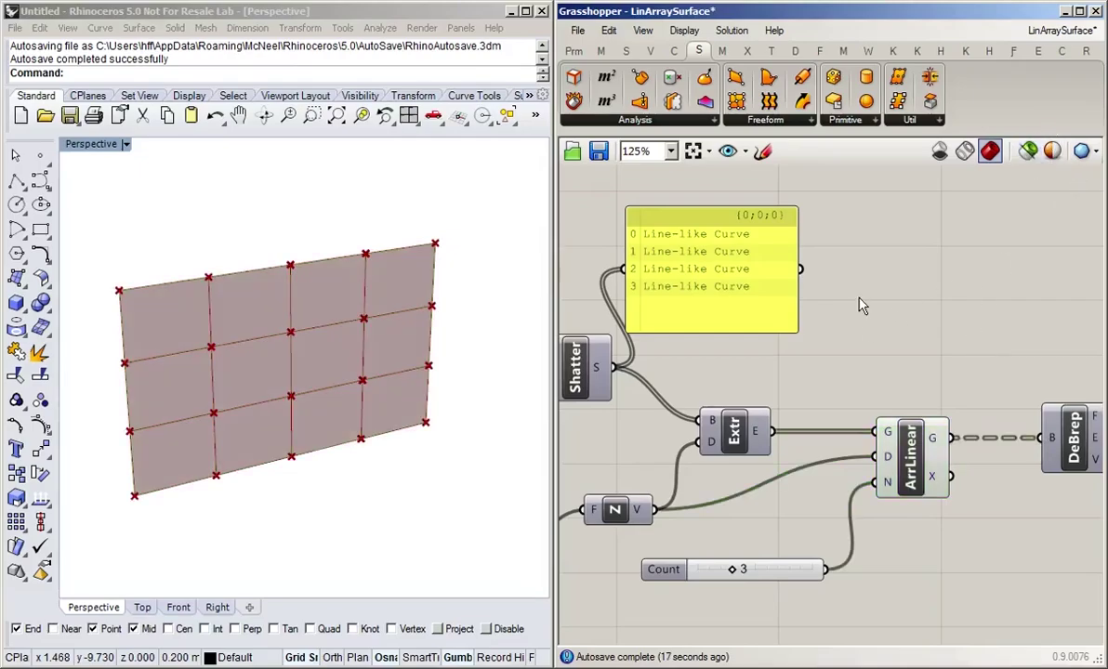
pyautogui.moveTo(717, 306); pyautogui.dragTo(743, 319)
pyautogui.click(875, 341)
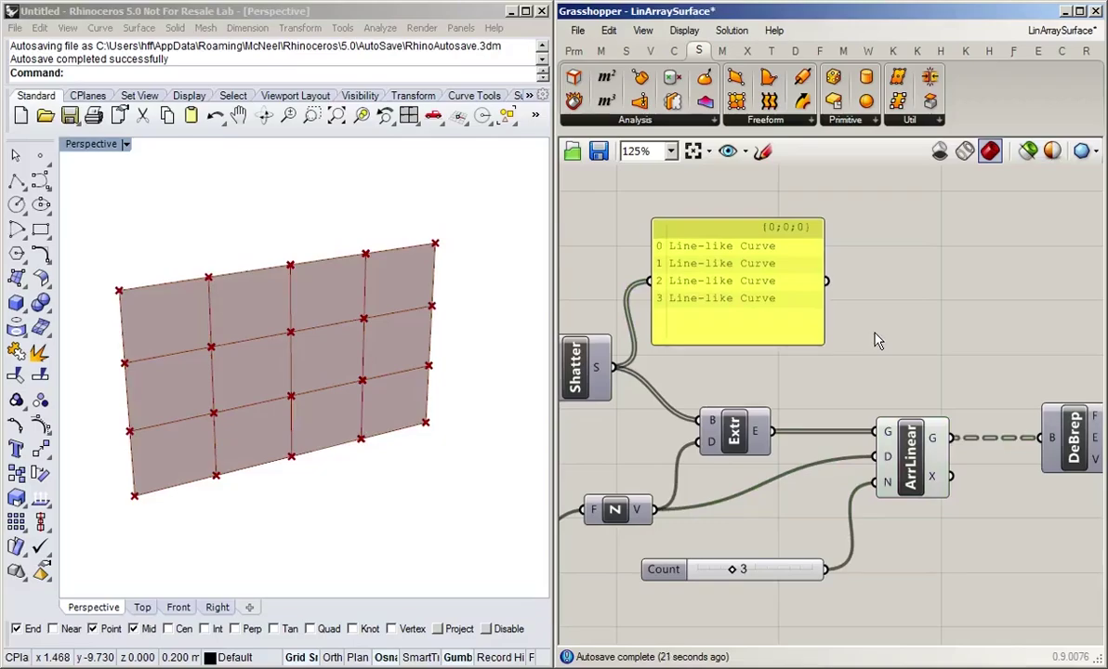
# Add a second panel above the linear array and connect the array's G output to it.
pyautogui.moveTo(836, 385); pyautogui.dragTo(827, 348, button='right')
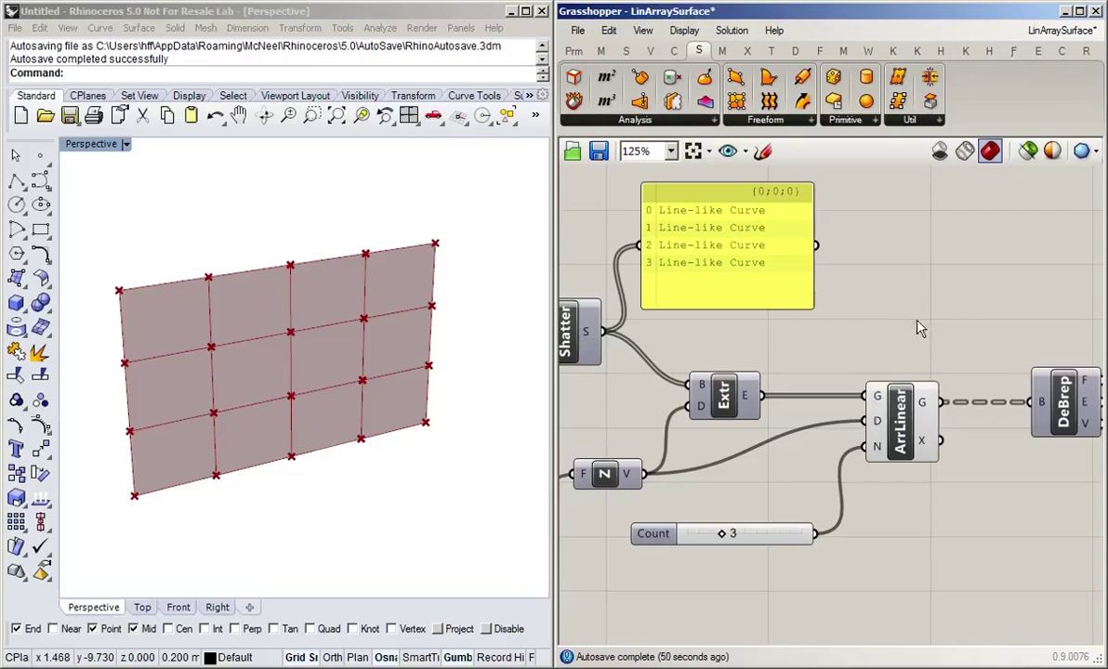
pyautogui.doubleClick(948, 329)
pyautogui.write('panel')
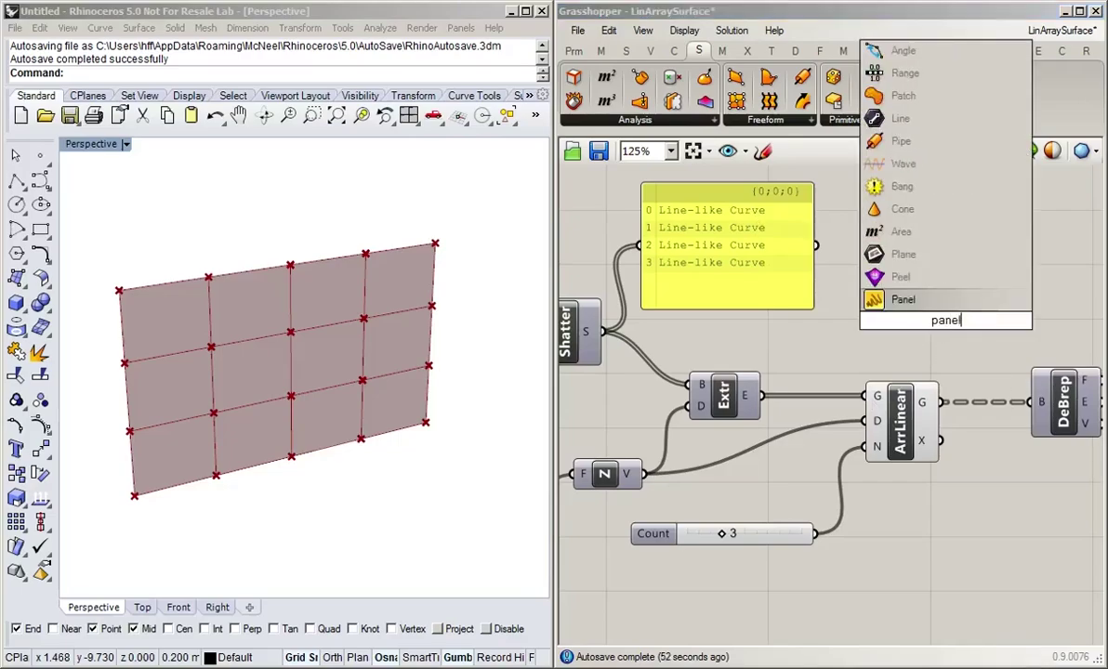
pyautogui.press('Return')
pyautogui.moveTo(925, 352); pyautogui.dragTo(956, 259)
pyautogui.moveTo(957, 258); pyautogui.dragTo(930, 283, button='right')
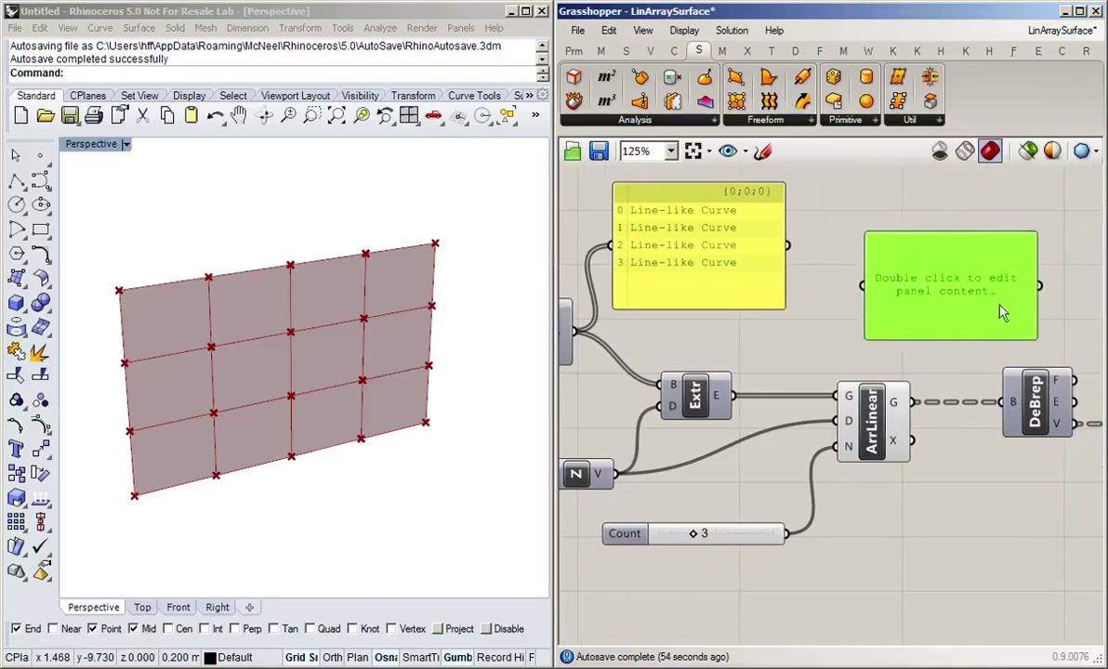
pyautogui.moveTo(913, 402); pyautogui.dragTo(890, 291)
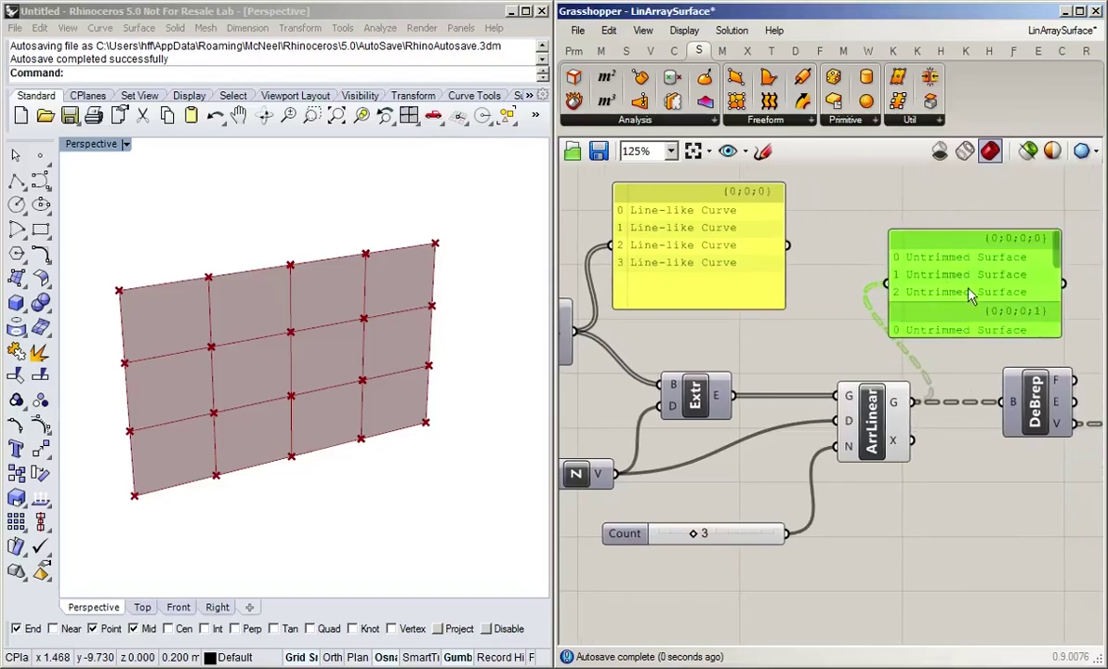
# Enlarge the array panel until all its data branches fit, and move it clear of the array component.
pyautogui.moveTo(970, 295); pyautogui.dragTo(995, 534)
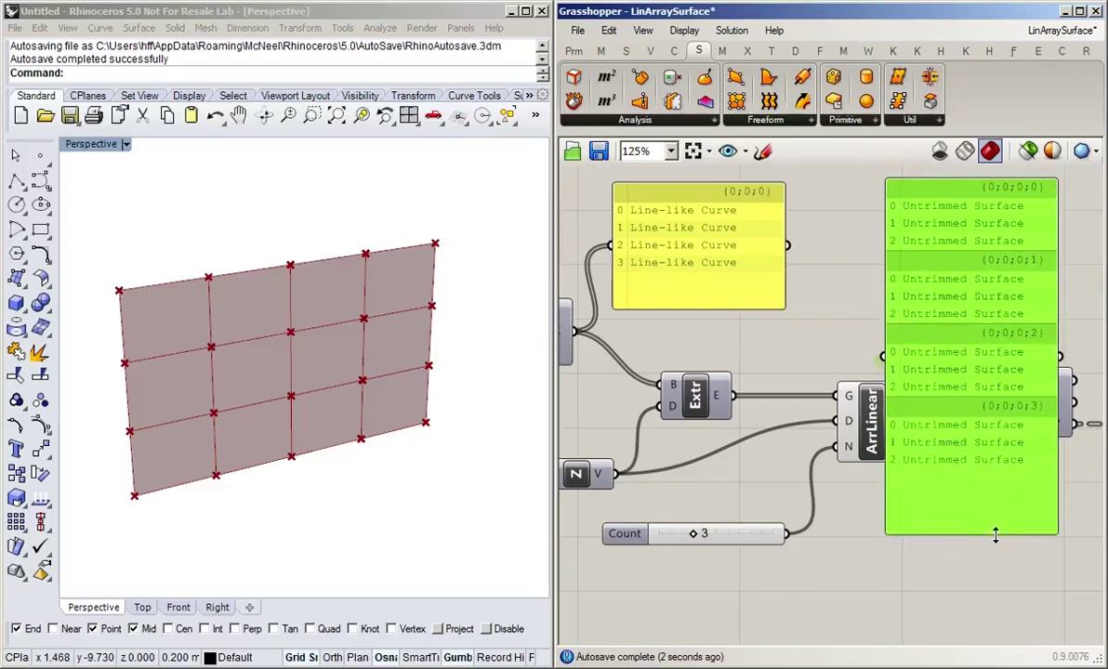
pyautogui.click(843, 336)
pyautogui.moveTo(843, 337); pyautogui.dragTo(758, 338, button='right')
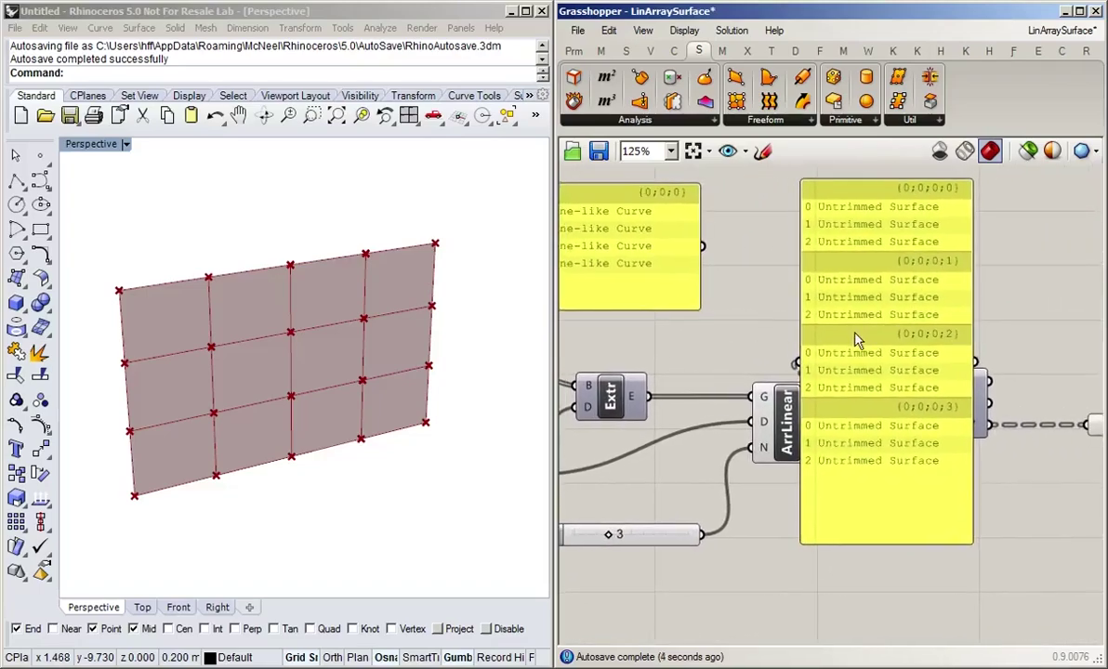
pyautogui.moveTo(857, 340); pyautogui.dragTo(927, 342)
pyautogui.moveTo(712, 302); pyautogui.dragTo(774, 318, button='right')
pyautogui.click(788, 304)
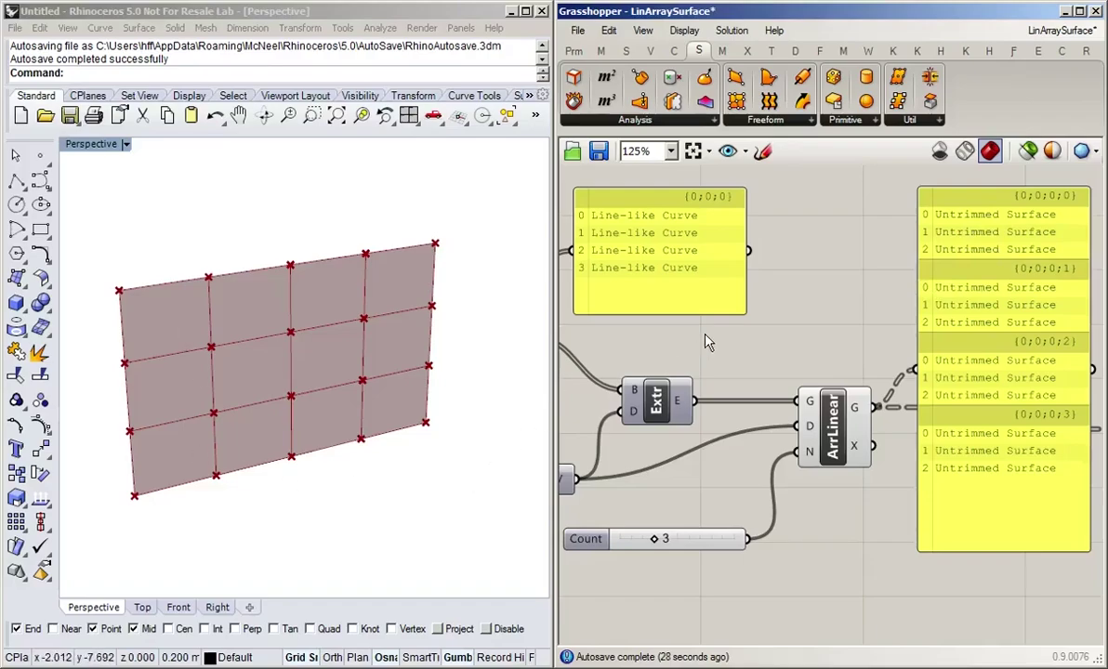
# Rewire the first panel to Extrude's E output and move it closer to the array panel.
pyautogui.moveTo(628, 358); pyautogui.dragTo(698, 365, button='right')
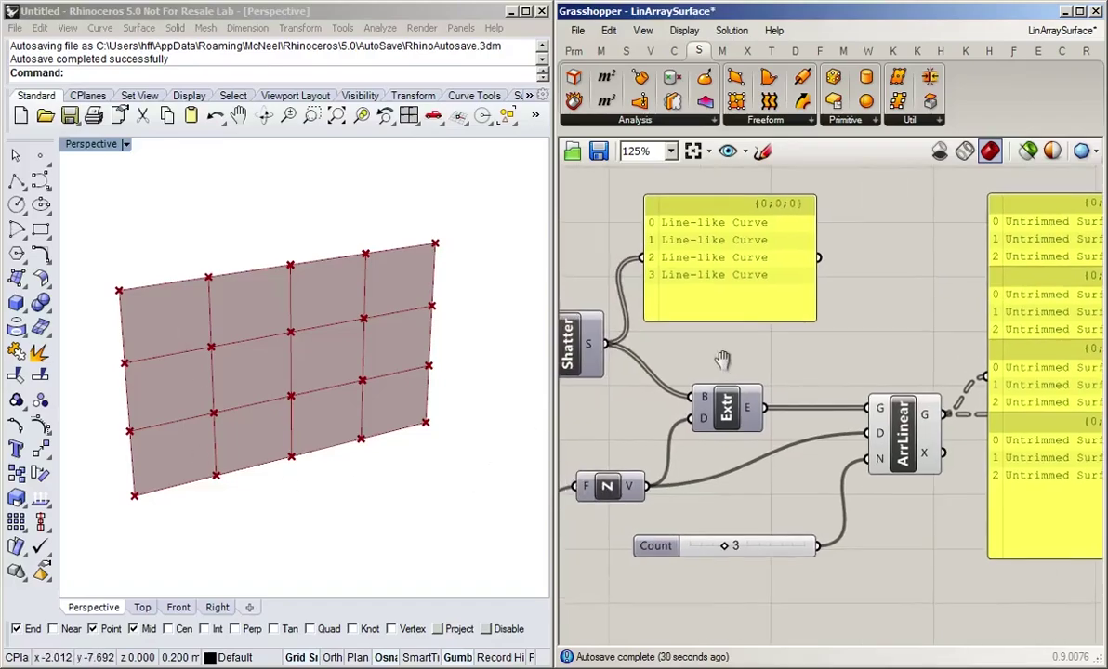
pyautogui.moveTo(749, 402); pyautogui.dragTo(641, 258)
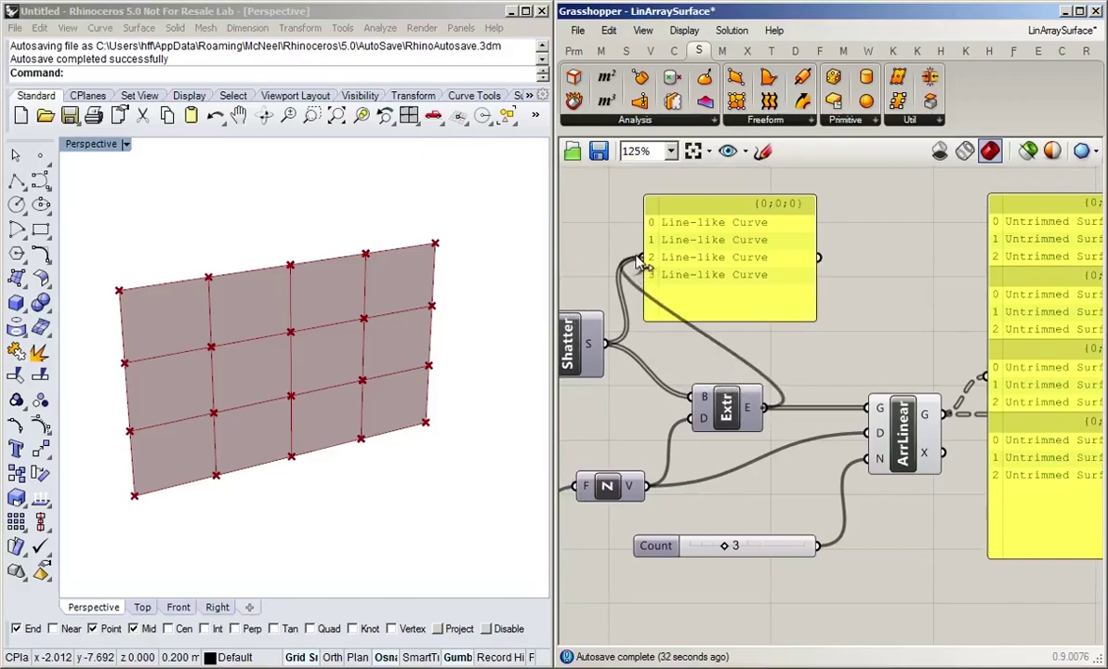
pyautogui.moveTo(726, 297); pyautogui.dragTo(815, 308)
pyautogui.click(799, 338)
pyautogui.moveTo(800, 338); pyautogui.dragTo(669, 328, button='right')
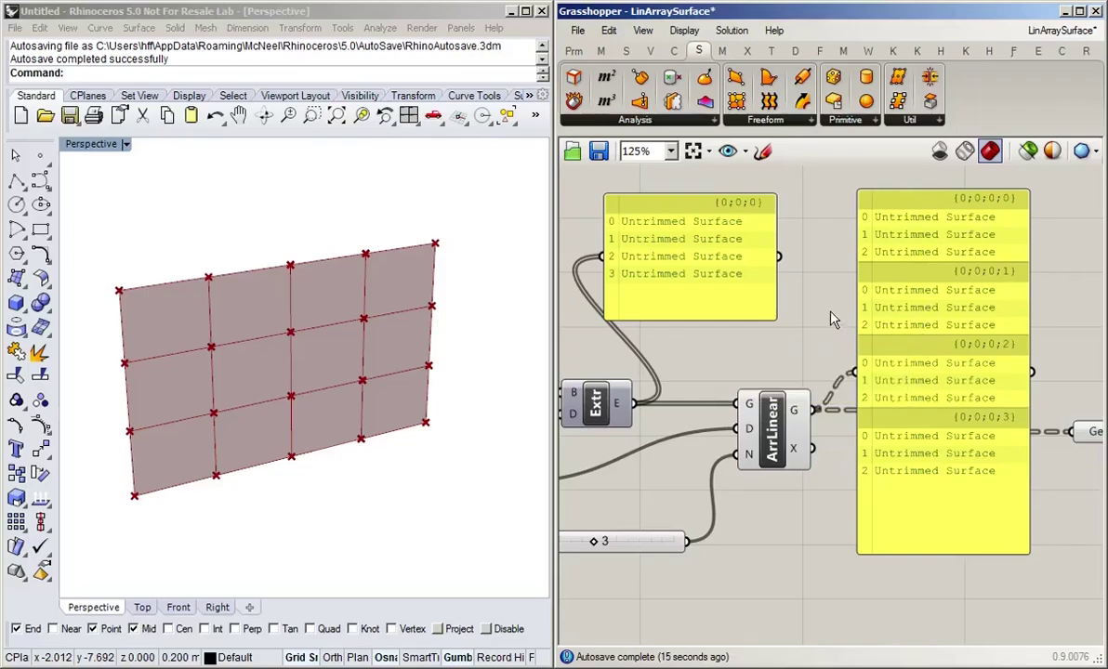
# Move the large array panel above the DeBrep component so that component is uncovered.
pyautogui.moveTo(807, 327); pyautogui.dragTo(725, 316, button='right')
pyautogui.click(860, 420)
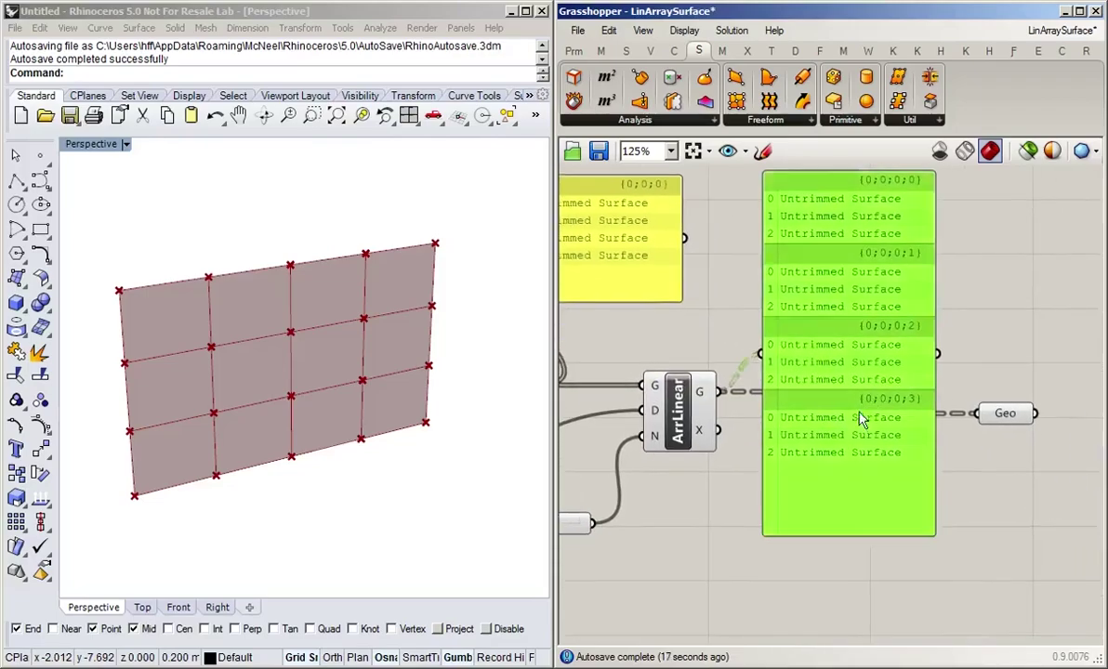
pyautogui.scroll(-2, 799, 402)
pyautogui.moveTo(801, 363); pyautogui.dragTo(844, 309)
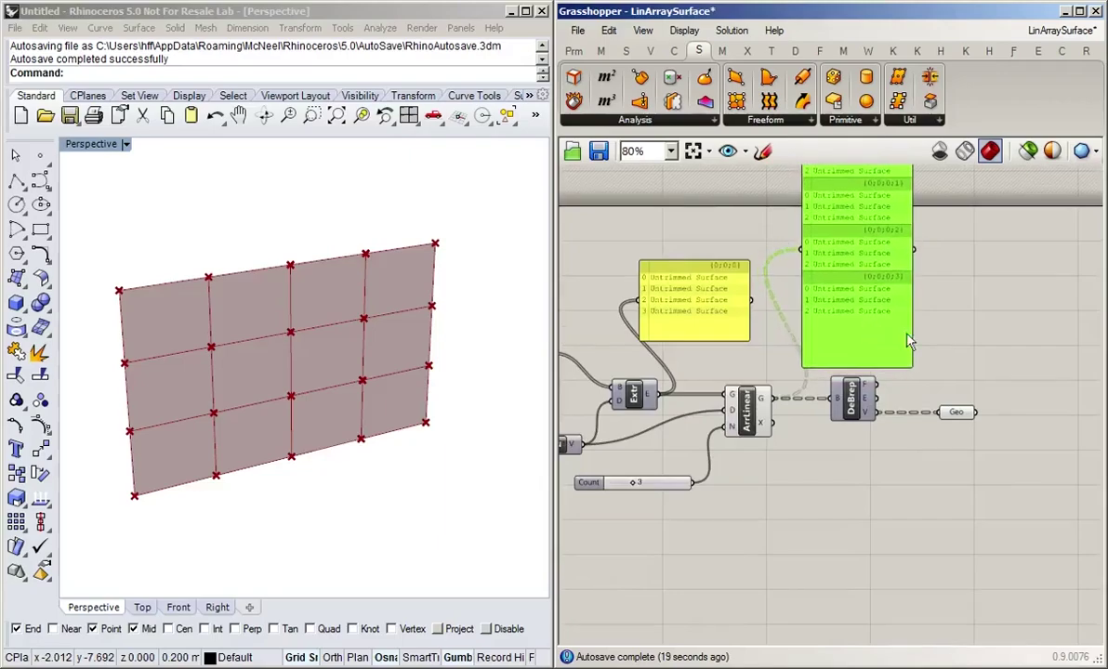
pyautogui.click(981, 363)
pyautogui.moveTo(885, 405); pyautogui.dragTo(880, 464, button='right')
pyautogui.scroll(1, 879, 464)
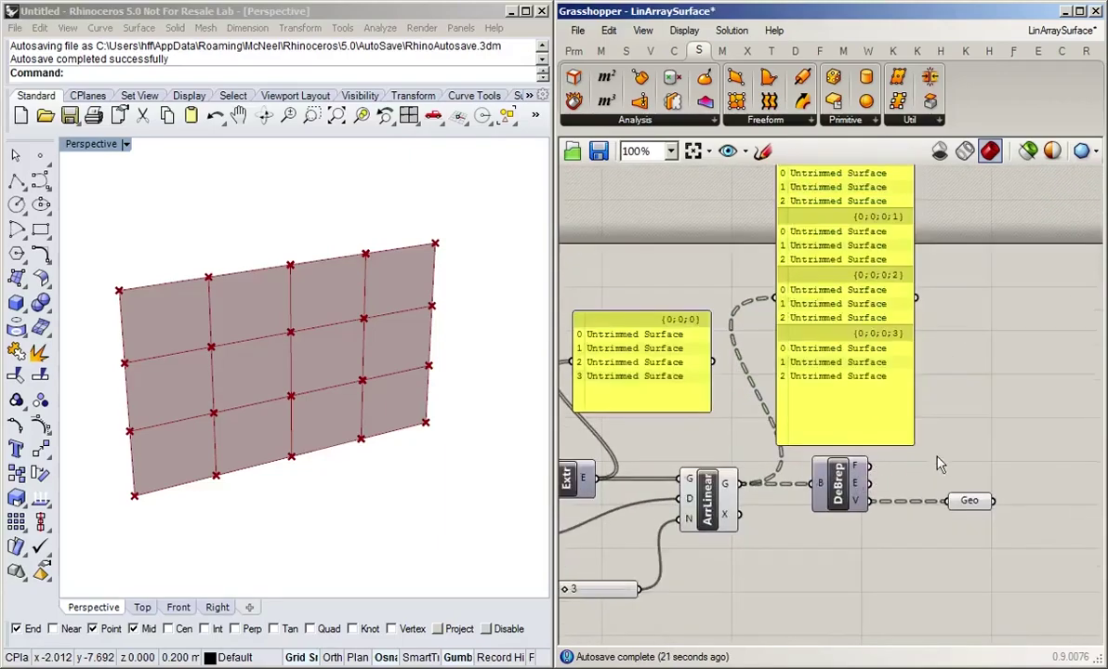
# Add a third panel beside the array panel and connect the Geo component's output to it.
pyautogui.scroll(-1, 889, 414)
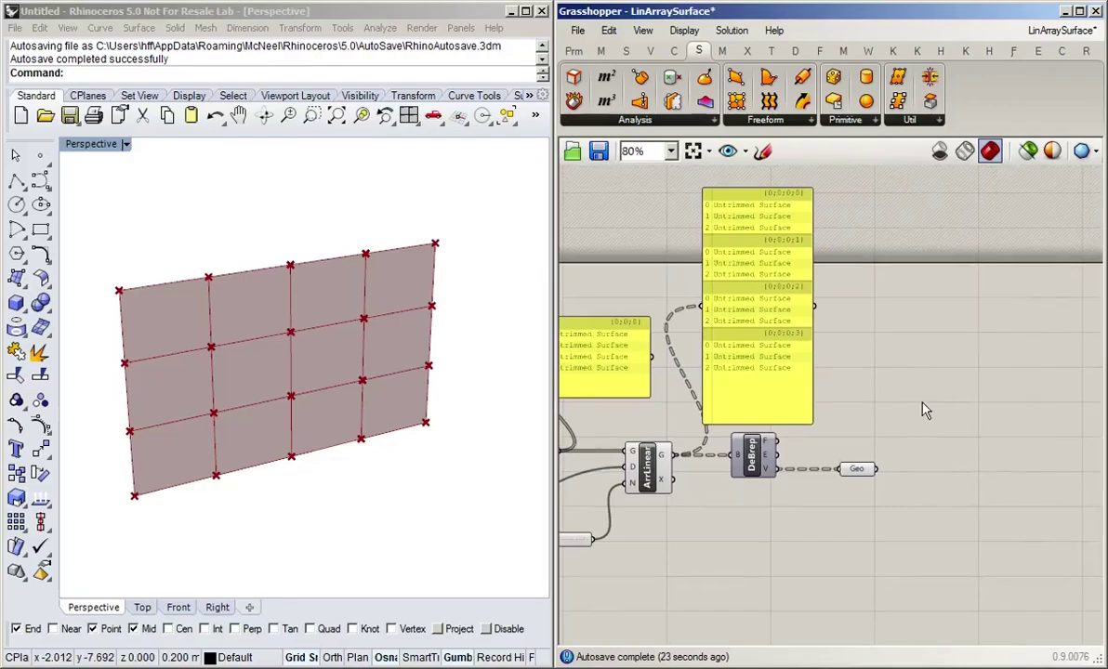
pyautogui.doubleClick(933, 398)
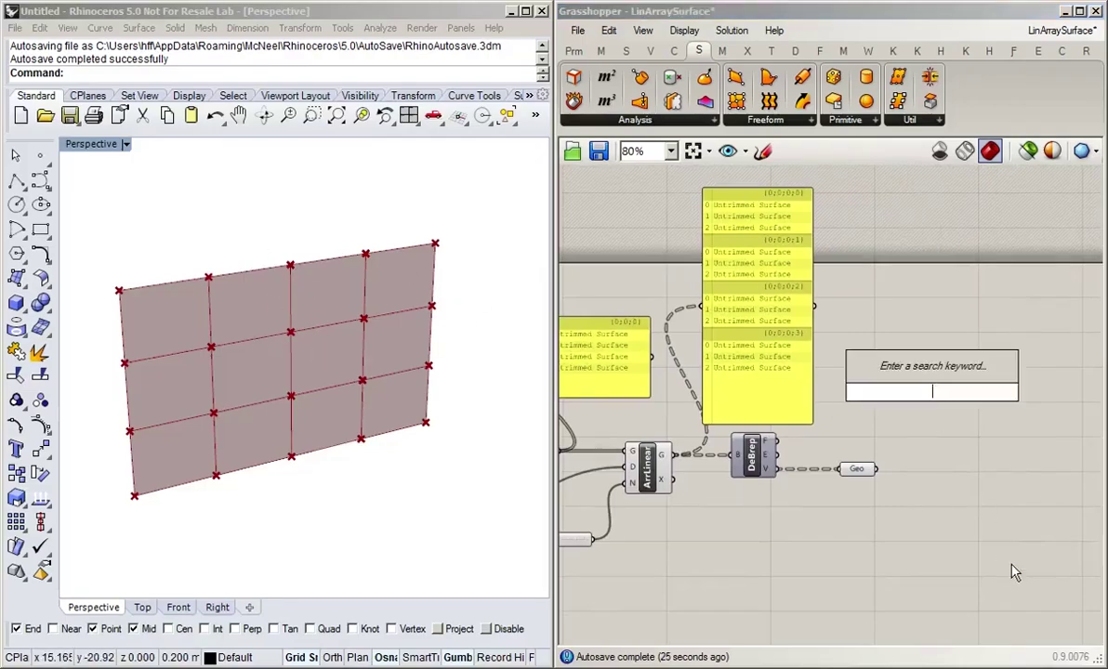
pyautogui.write('panel')
pyautogui.press('Return')
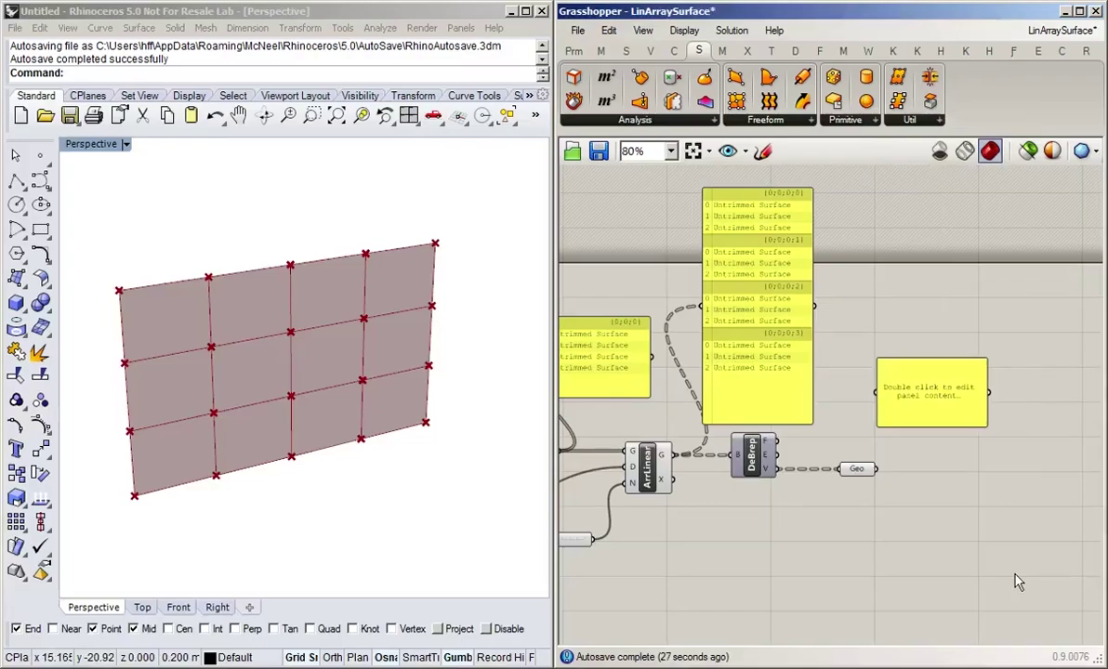
pyautogui.moveTo(915, 396); pyautogui.dragTo(941, 403)
pyautogui.moveTo(878, 469); pyautogui.dragTo(904, 400)
# Move the vertex point panel up level with the array panel, stretch it much taller, and shift it slightly away from Geo.
pyautogui.moveTo(957, 366); pyautogui.dragTo(954, 195)
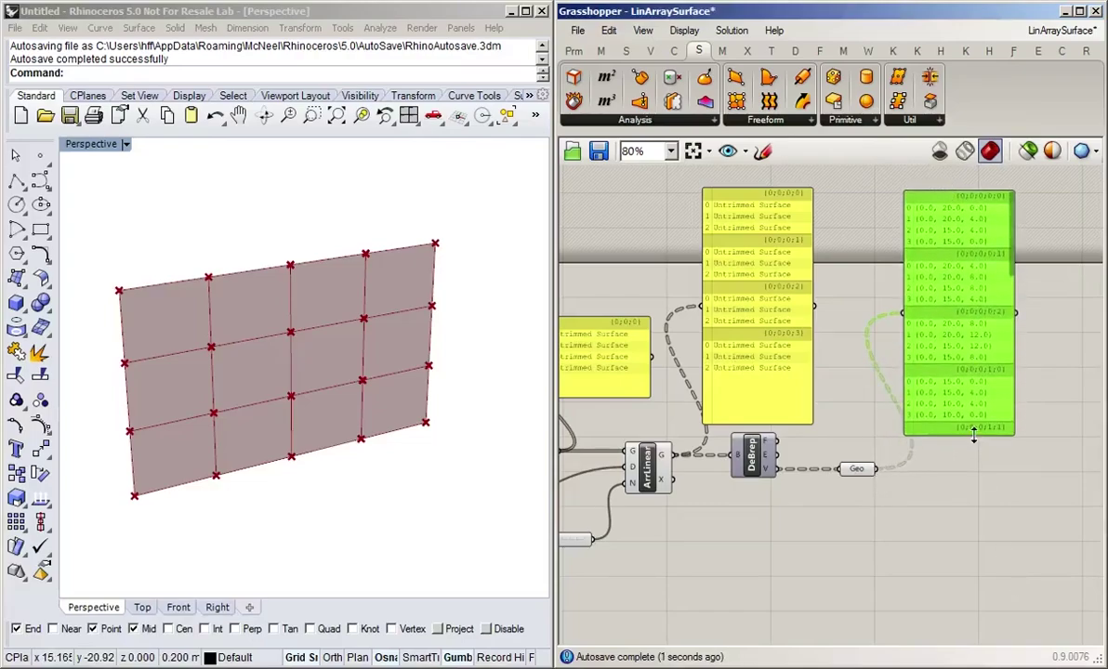
pyautogui.moveTo(973, 437); pyautogui.dragTo(973, 632)
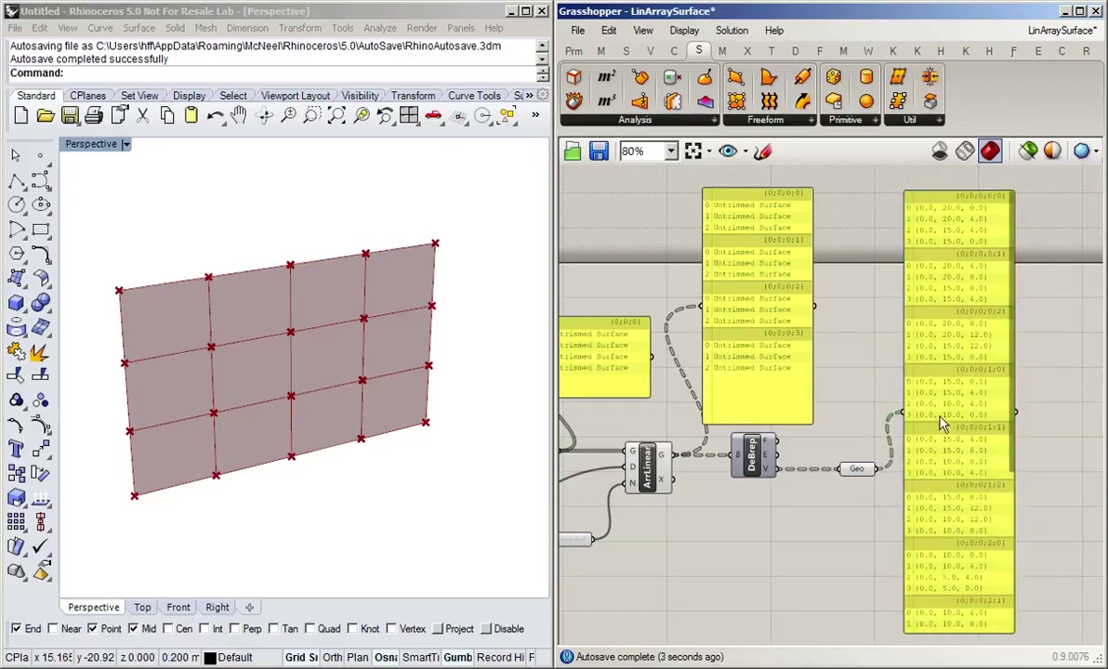
pyautogui.moveTo(942, 424); pyautogui.dragTo(965, 416)
pyautogui.click(843, 374)
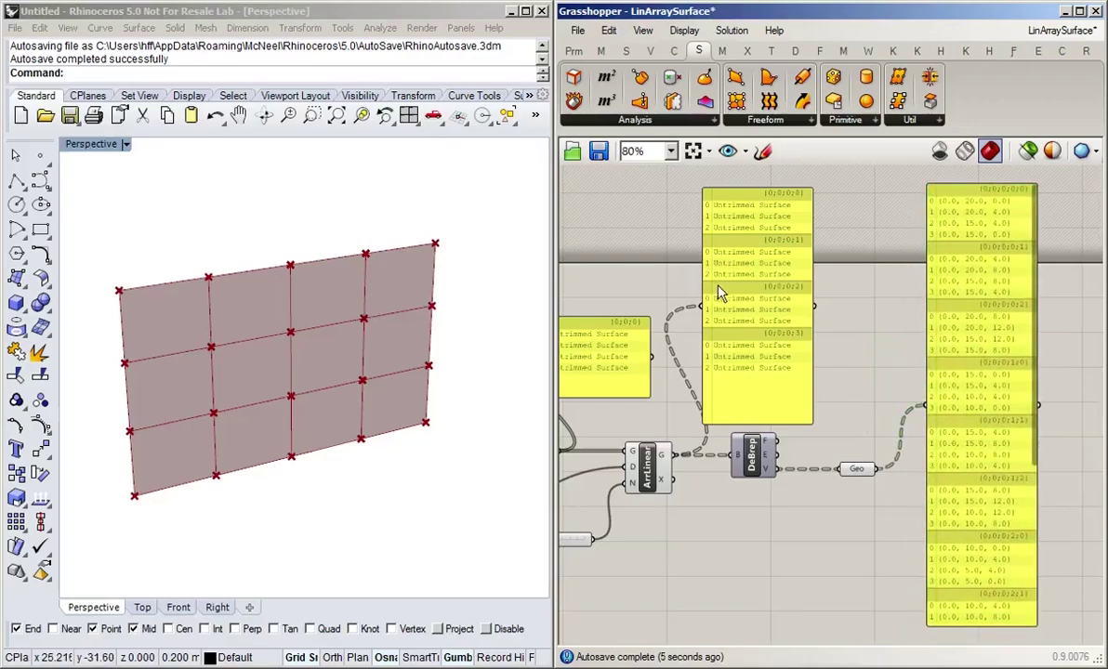
# Compare the branch paths and items in the array surface panel with those in the vertex point panel.
pyautogui.scroll(2, 718, 294)
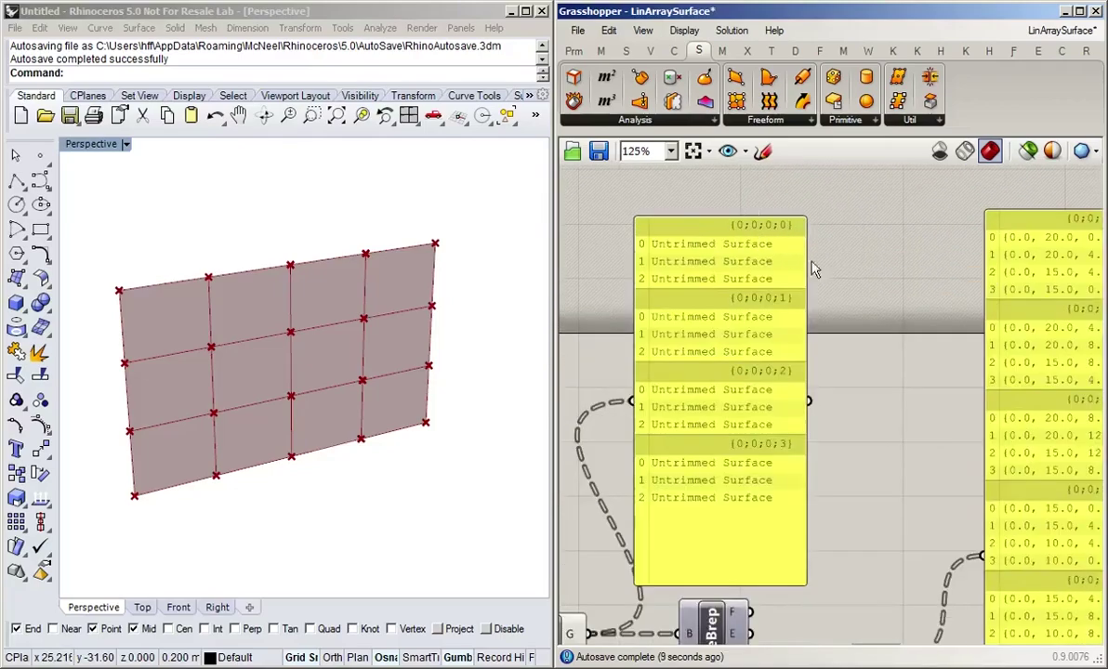
pyautogui.moveTo(818, 318)
pyautogui.mouseDown(button='right')
pyautogui.moveTo(804, 324)
pyautogui.moveTo(826, 305)
pyautogui.mouseUp(button='right')
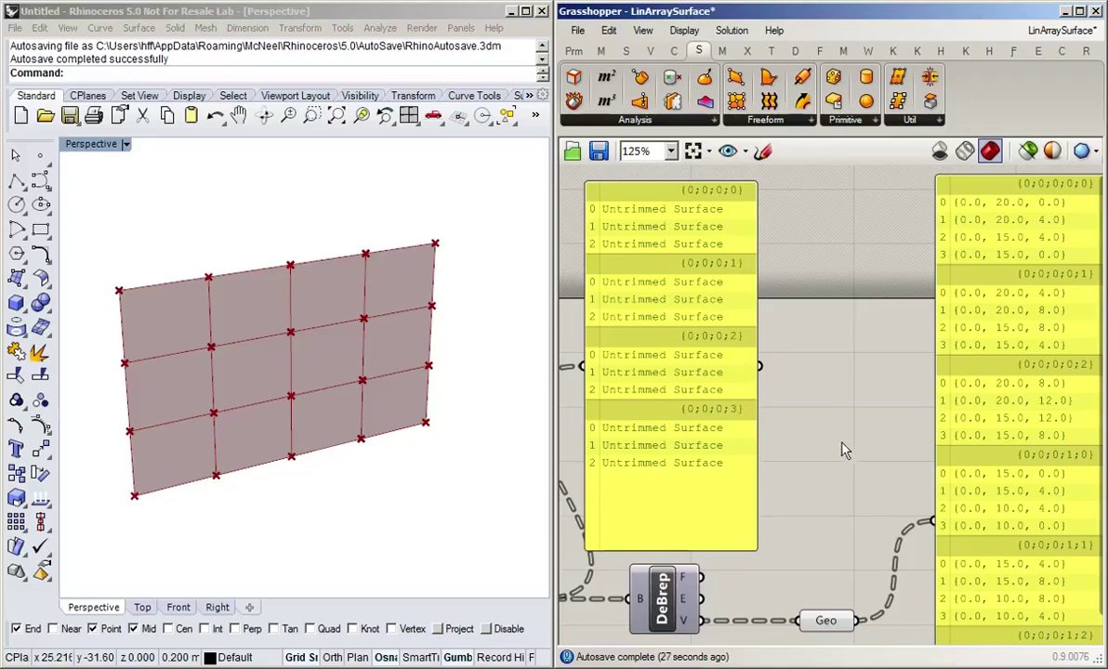
pyautogui.moveTo(843, 449)
pyautogui.mouseDown(button='right')
pyautogui.moveTo(840, 437)
pyautogui.moveTo(856, 436)
pyautogui.mouseUp(button='right')
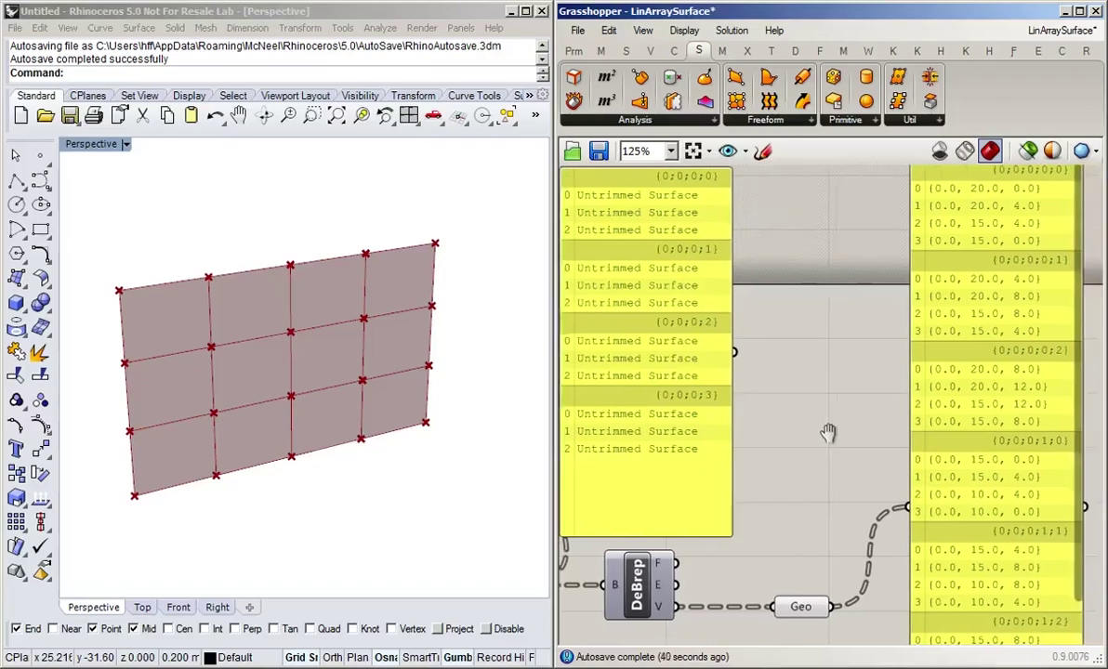
pyautogui.scroll(-1, 828, 434)
pyautogui.moveTo(749, 413); pyautogui.dragTo(780, 376, button='right')
pyautogui.moveTo(911, 435)
pyautogui.mouseDown(button='right')
pyautogui.moveTo(923, 440)
pyautogui.moveTo(908, 450)
pyautogui.mouseUp(button='right')
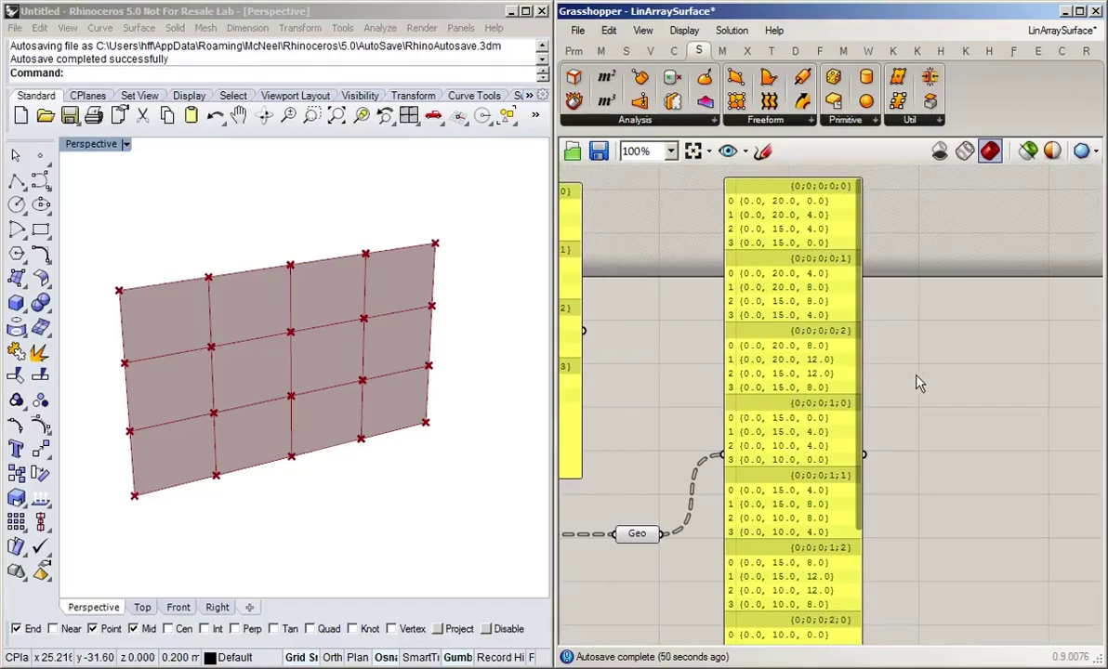
pyautogui.moveTo(595, 376); pyautogui.dragTo(841, 439, button='right')
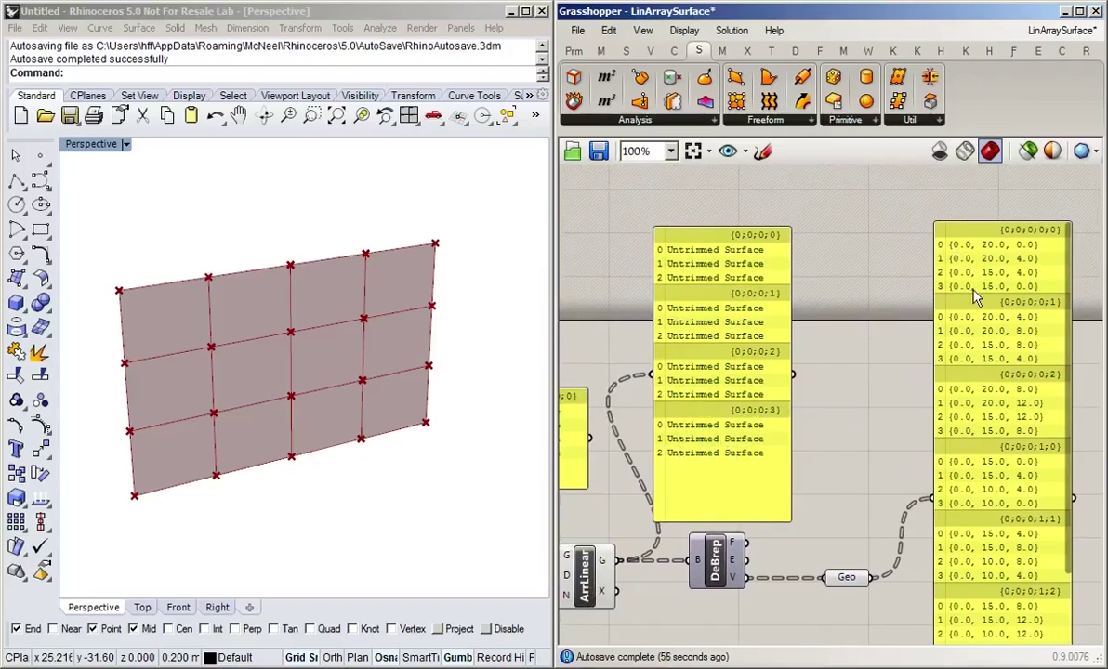
pyautogui.moveTo(732, 467); pyautogui.dragTo(751, 455)
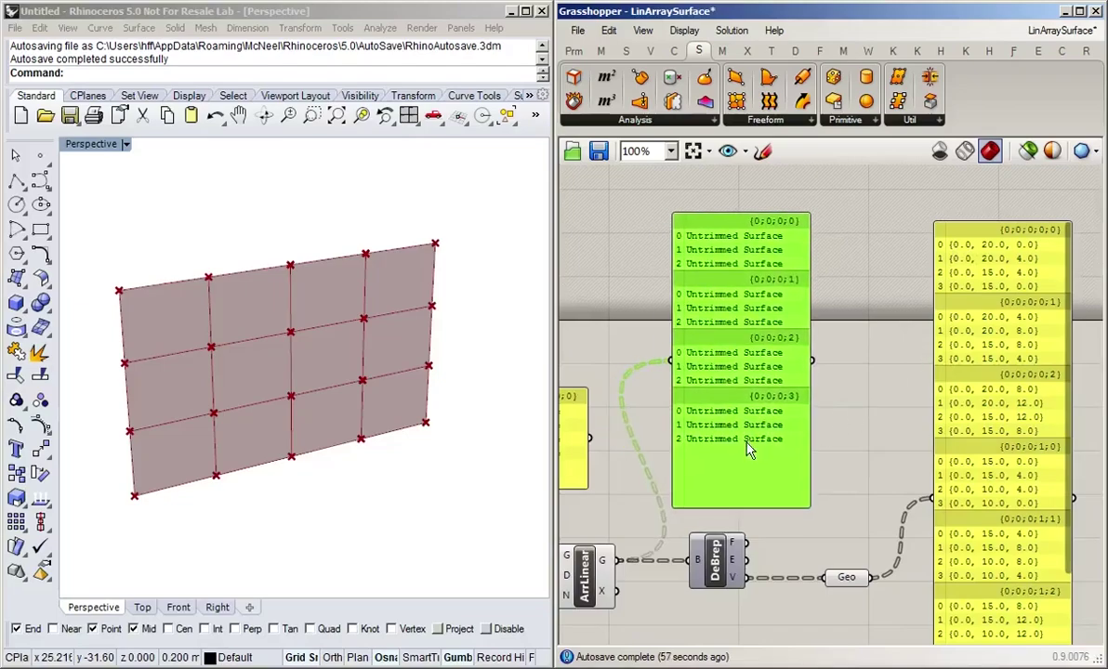
pyautogui.click(857, 461)
pyautogui.moveTo(854, 488); pyautogui.dragTo(843, 459, button='right')
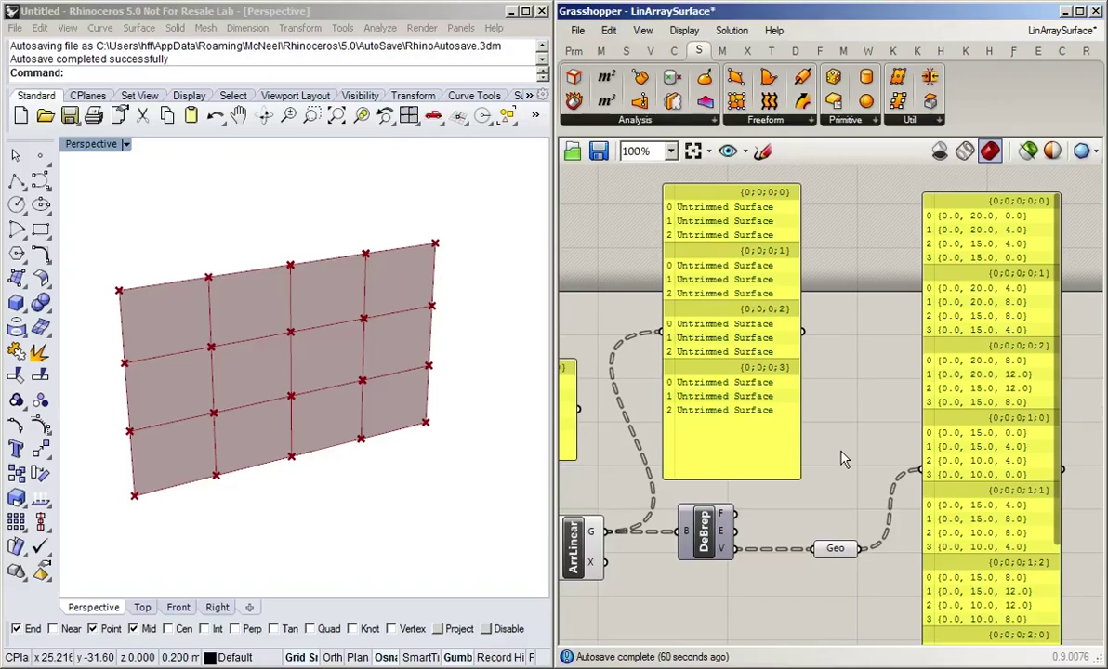
# Add a Param Viewer to the empty canvas below the DeBrep component.
pyautogui.scroll(-2, 853, 430)
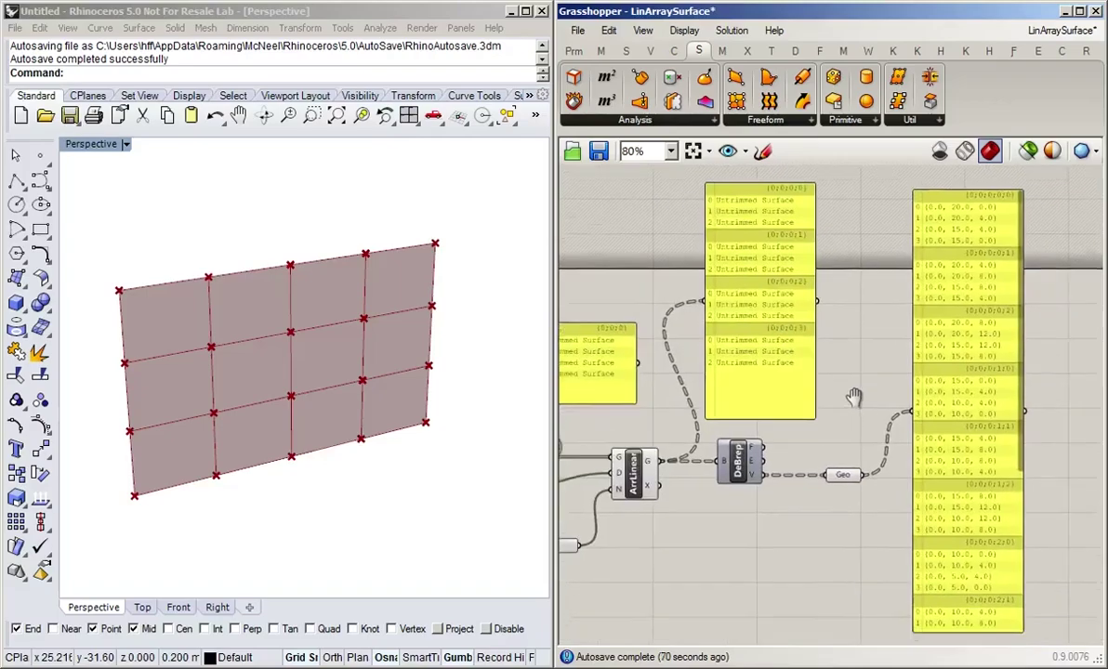
pyautogui.doubleClick(795, 562)
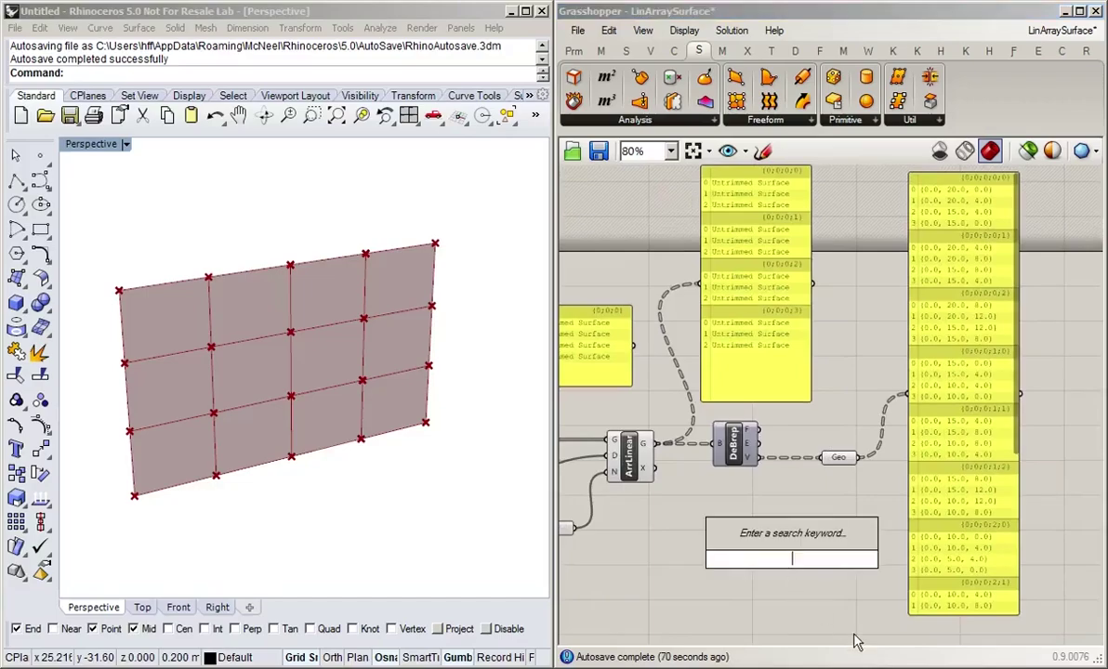
pyautogui.write('pra')
pyautogui.press('BackSpace')
pyautogui.press('BackSpace')
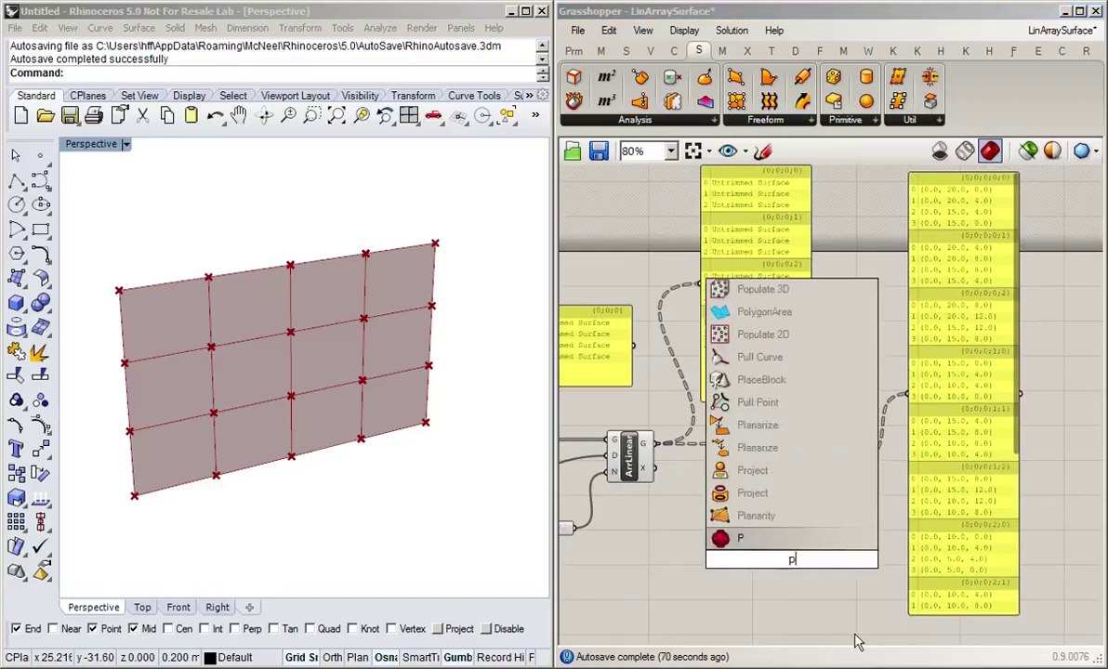
pyautogui.write('ara')
pyautogui.press('Return')
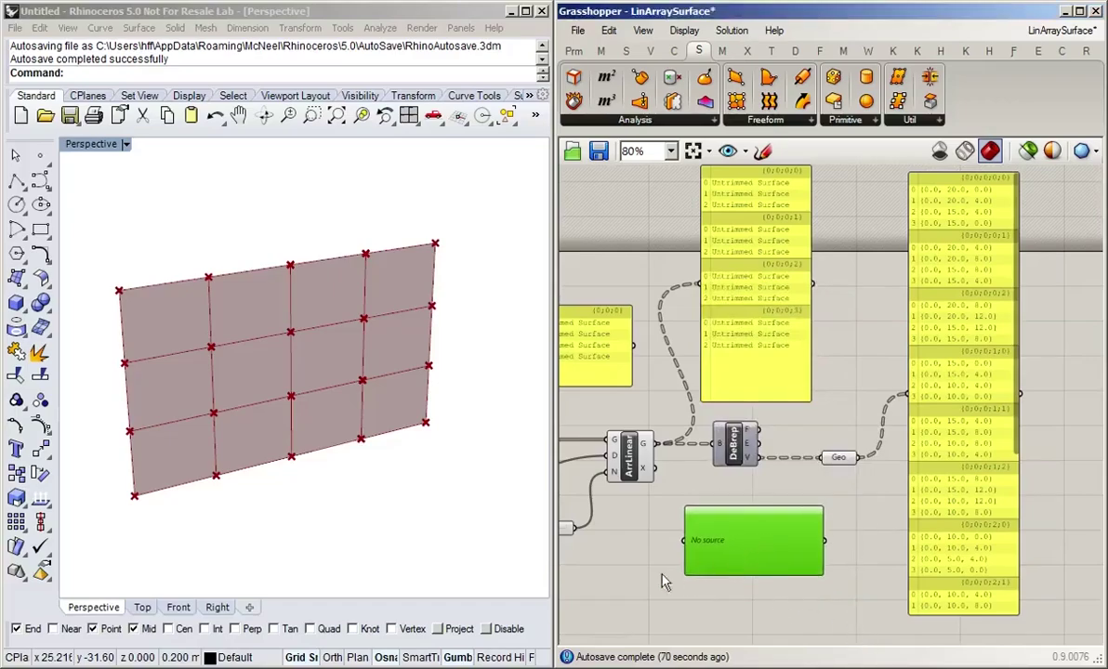
# Connect the linear array's G output to the Param Viewer.
pyautogui.moveTo(663, 584); pyautogui.dragTo(757, 544, button='right')
pyautogui.scroll(2, 783, 451)
pyautogui.scroll(1, 782, 452)
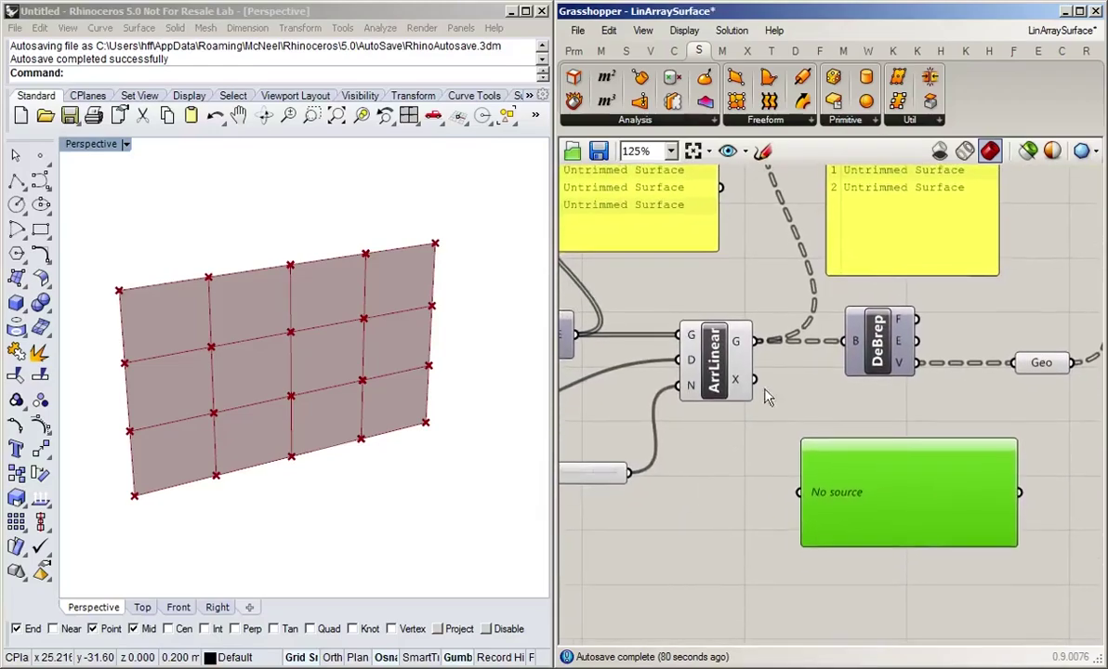
pyautogui.moveTo(753, 342); pyautogui.dragTo(800, 492)
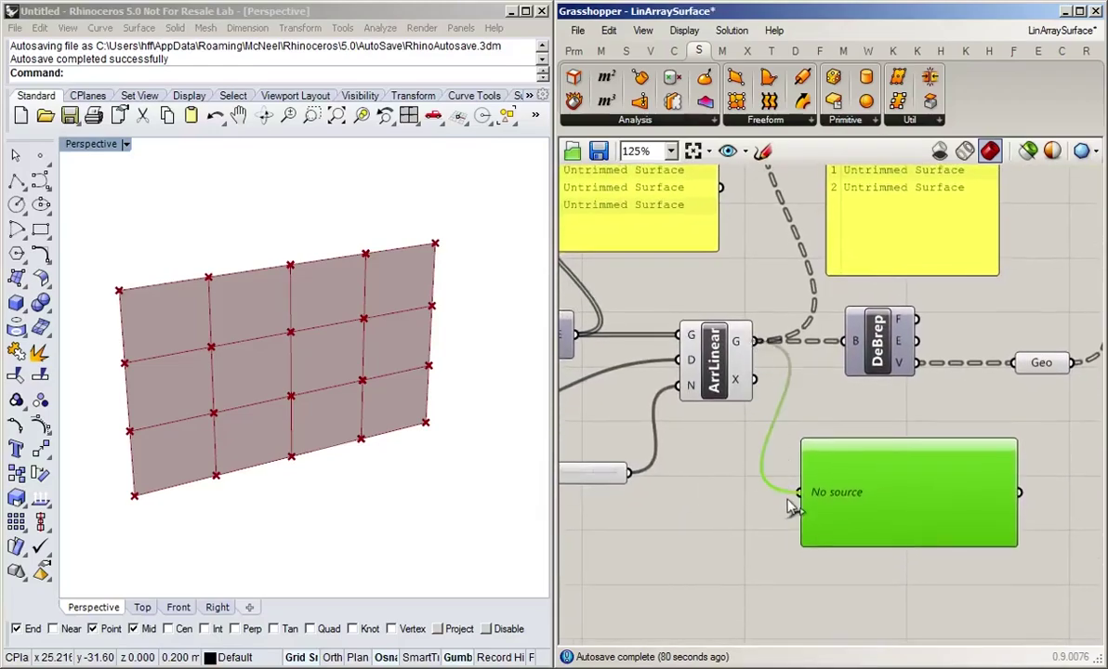
pyautogui.click(920, 595)
pyautogui.moveTo(920, 594); pyautogui.dragTo(843, 576, button='right')
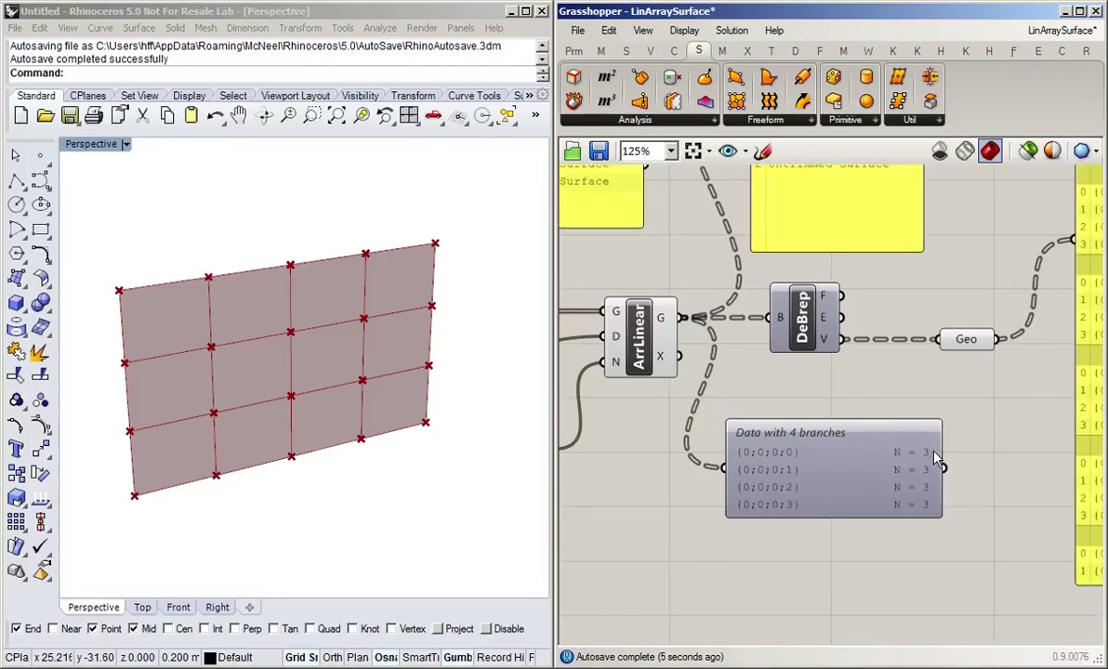
# Enlarge the array's Param Viewer and switch it to the Draw Tree display.
pyautogui.scroll(-3, 933, 531)
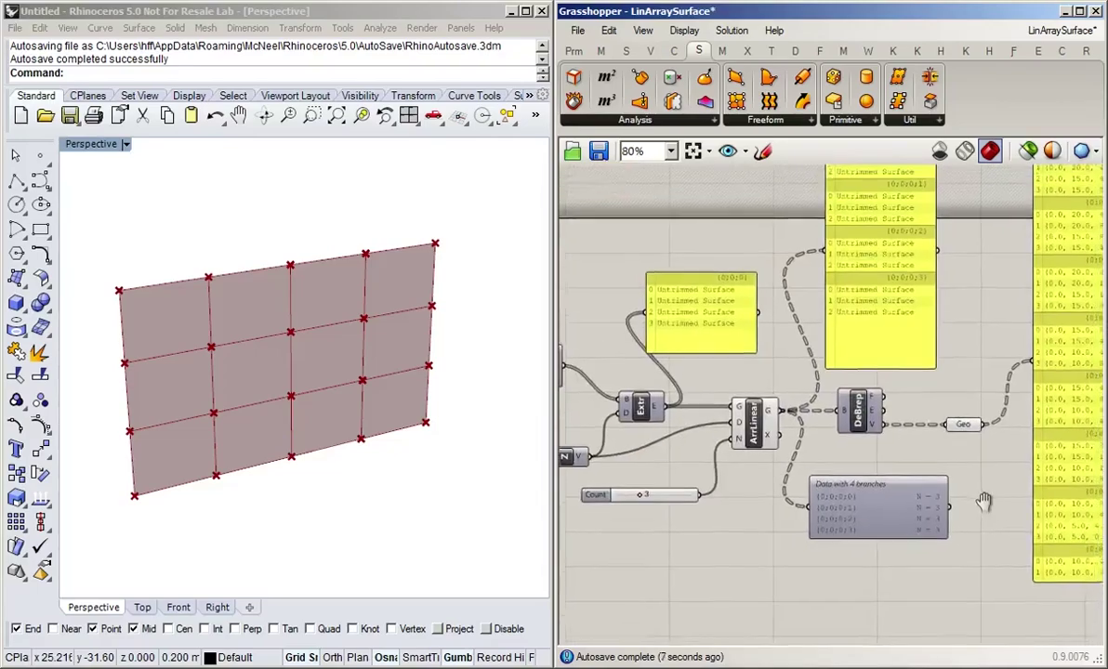
pyautogui.moveTo(984, 502); pyautogui.dragTo(1018, 568, button='right')
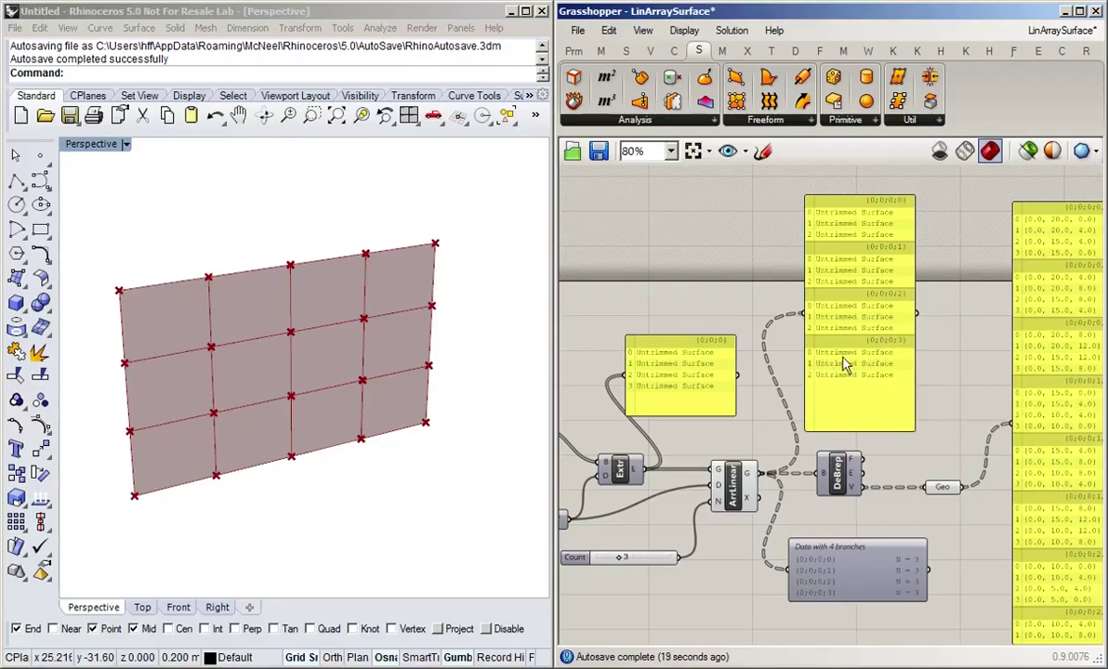
pyautogui.scroll(3, 929, 581)
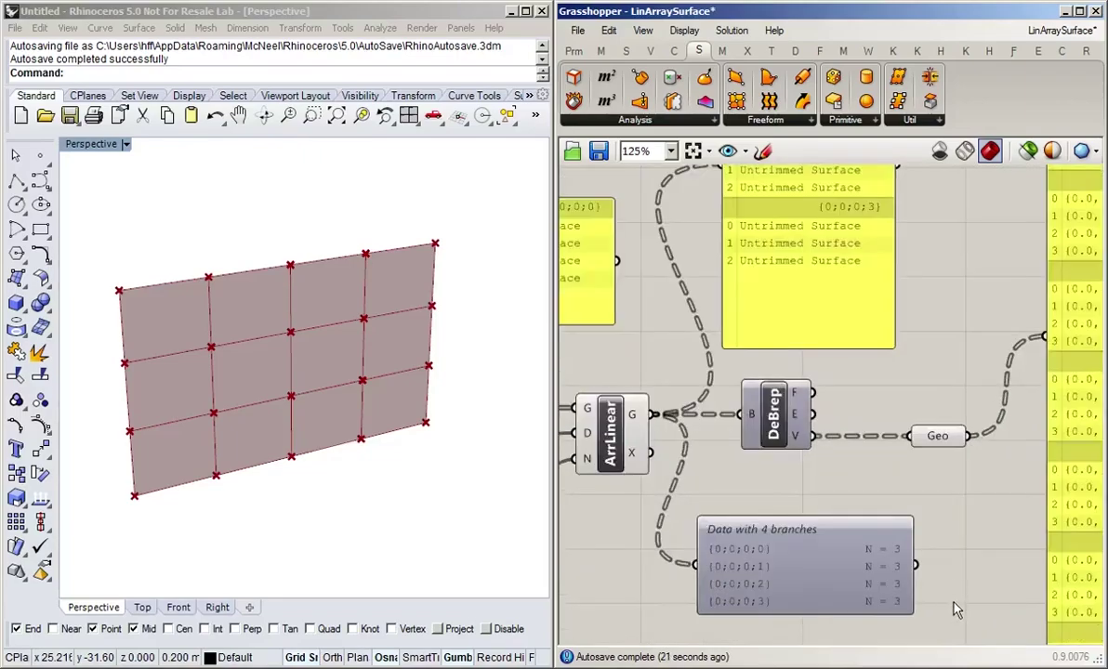
pyautogui.moveTo(889, 465); pyautogui.dragTo(885, 523)
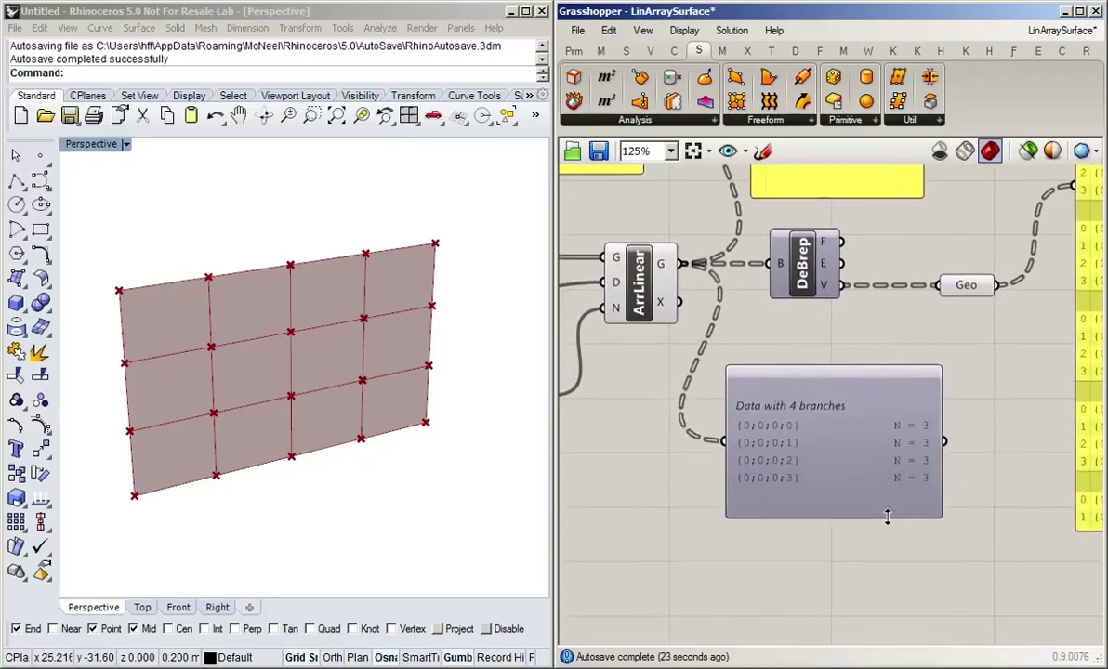
pyautogui.rightClick(835, 476)
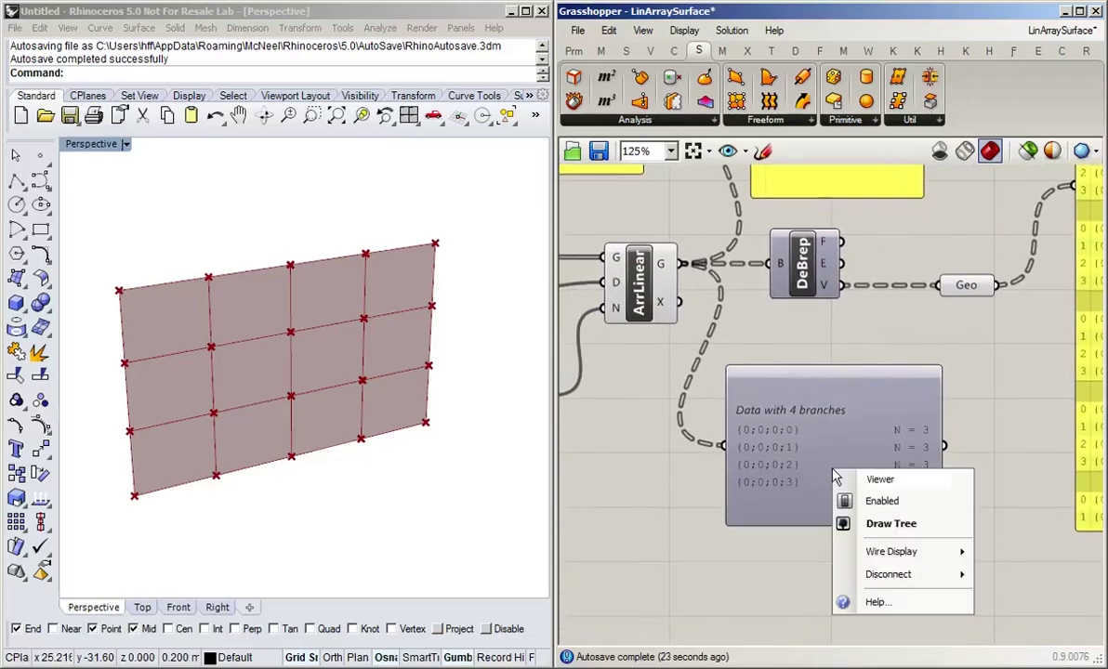
pyautogui.click(883, 523)
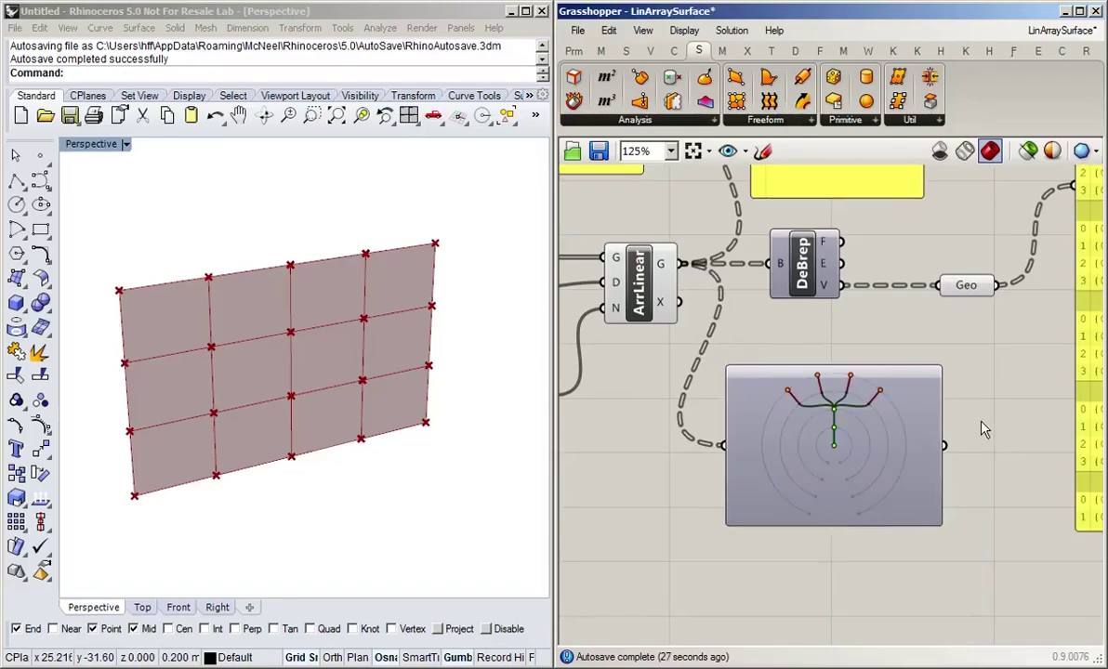
pyautogui.scroll(3, 829, 401)
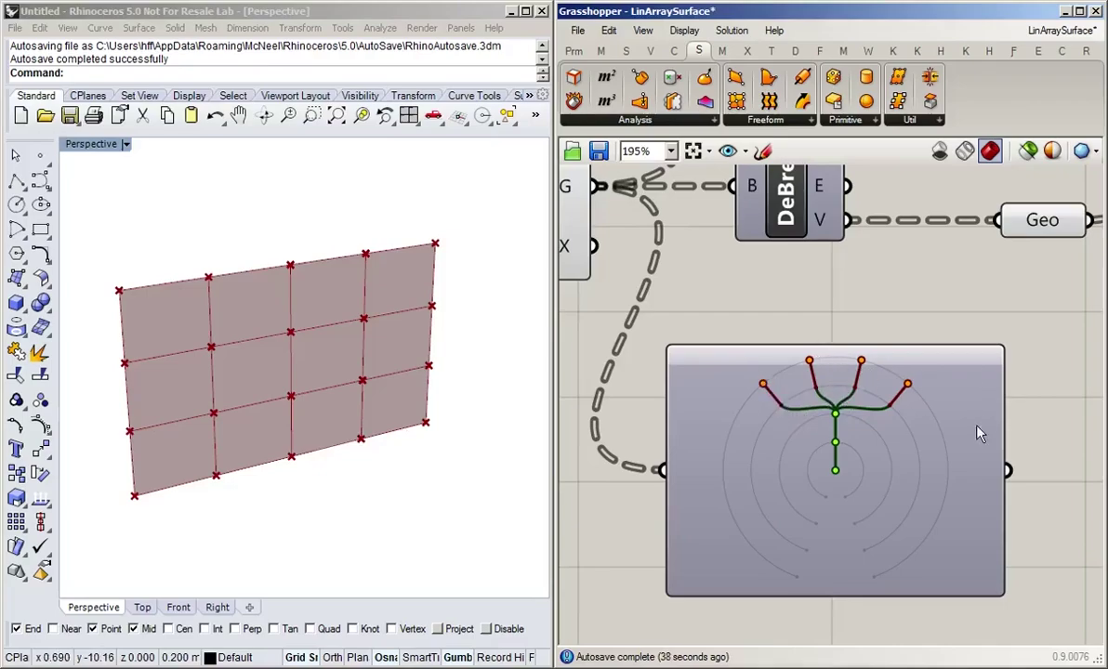
# Move the vertex point panel farther from Geo to free canvas space between them.
pyautogui.scroll(-5, 892, 283)
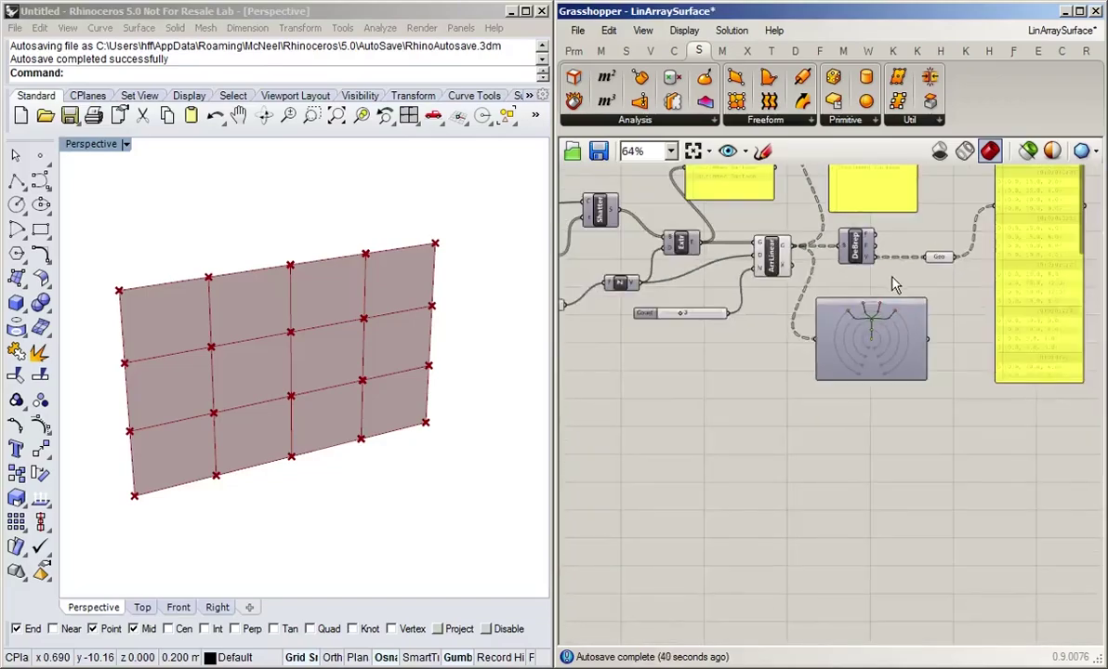
pyautogui.moveTo(1011, 442); pyautogui.dragTo(856, 520, button='right')
pyautogui.moveTo(903, 399); pyautogui.dragTo(996, 426)
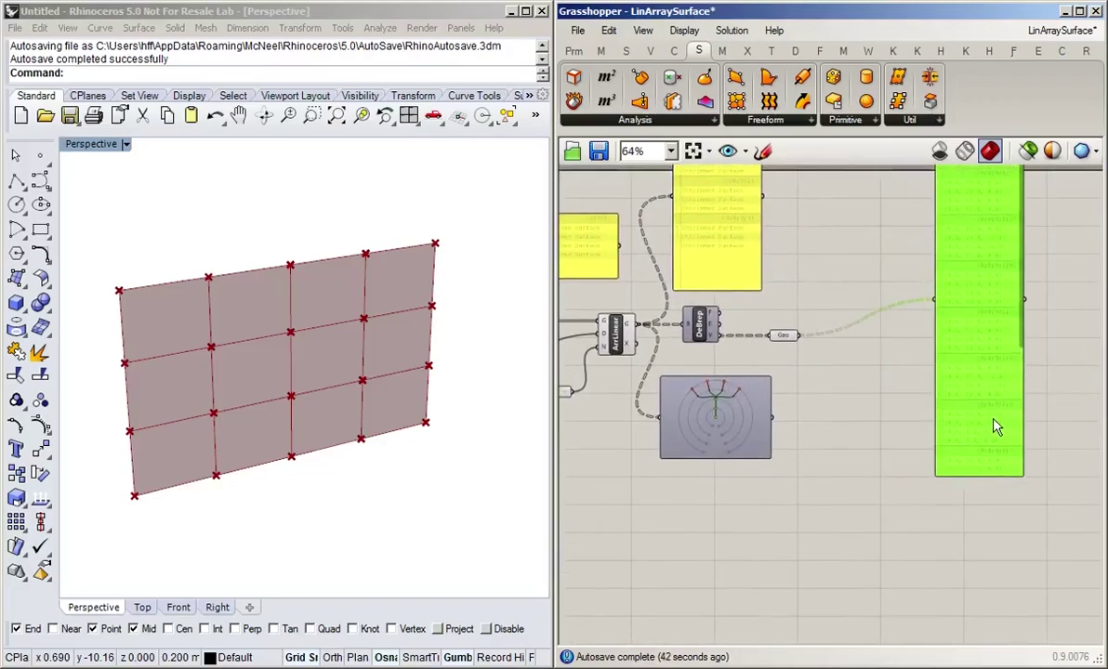
pyautogui.click(818, 433)
# Add a second Param Viewer below Geo, position it beside the first viewer, and connect Geo's output to it.
pyautogui.scroll(3, 837, 400)
pyautogui.doubleClick(846, 379)
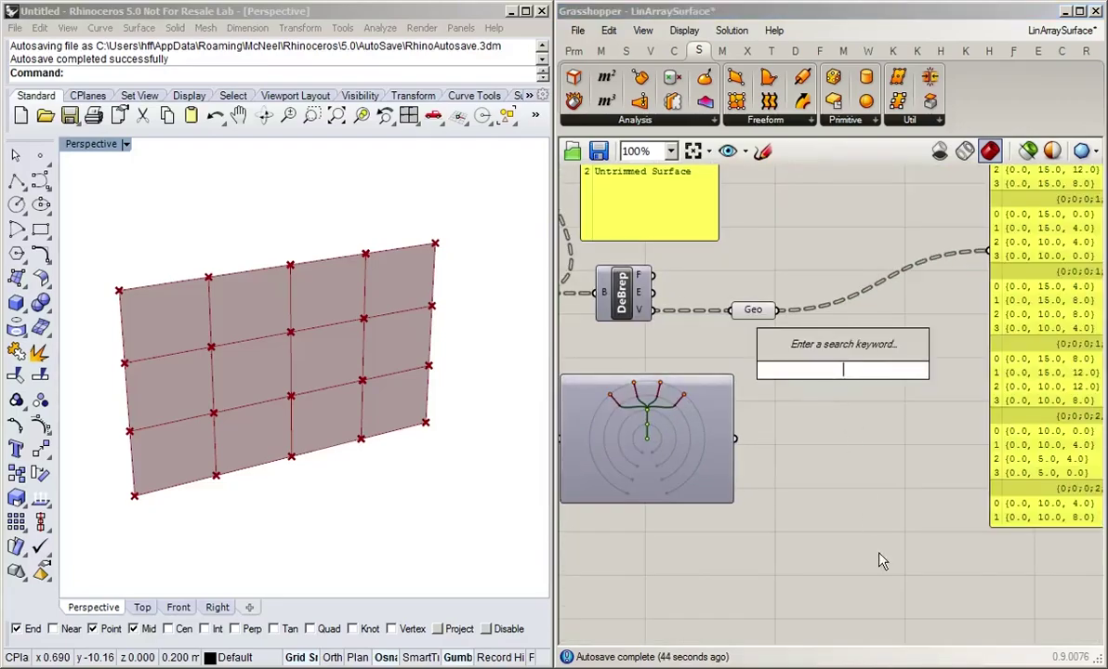
pyautogui.write('panel')
pyautogui.press('Return')
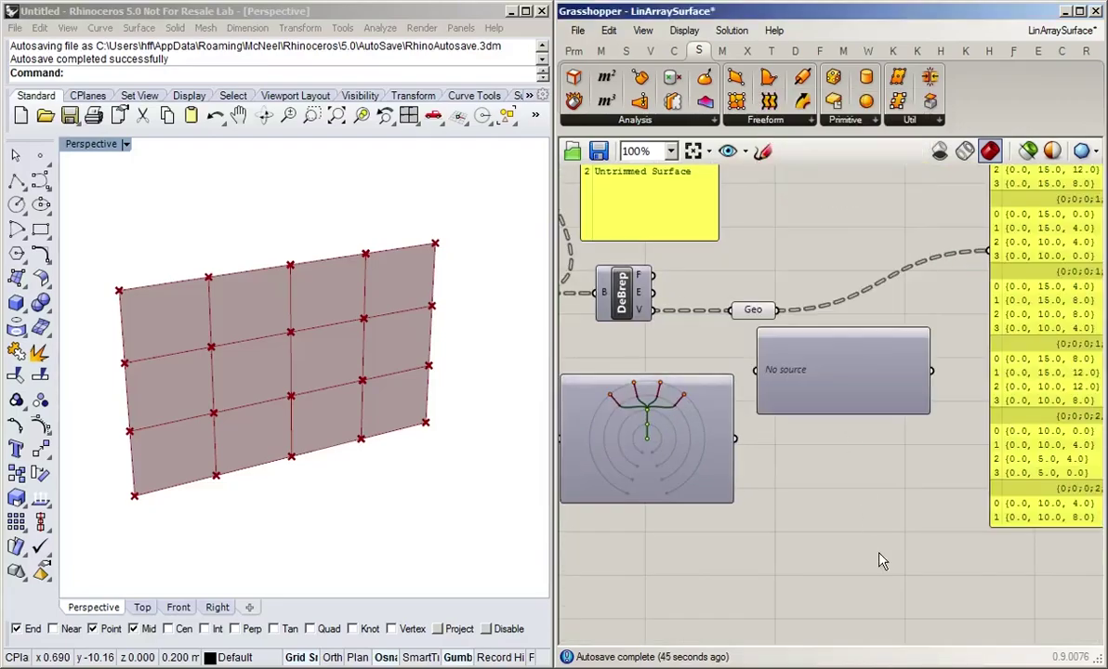
pyautogui.click(880, 429)
pyautogui.moveTo(879, 429); pyautogui.dragTo(874, 441)
pyautogui.moveTo(778, 309); pyautogui.dragTo(789, 435)
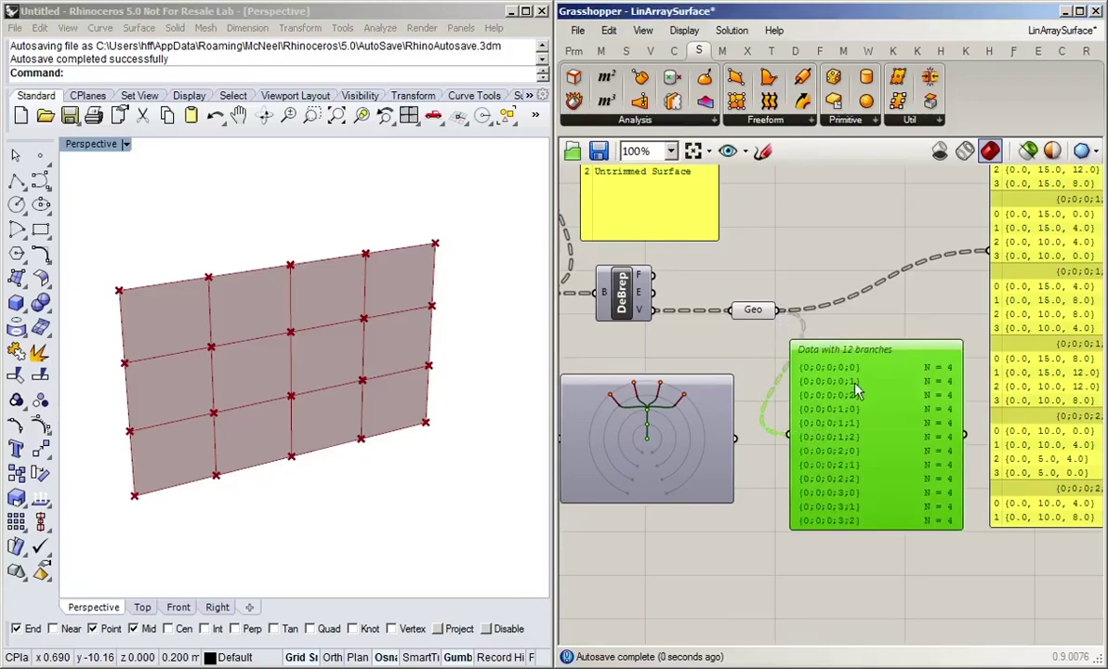
pyautogui.click(906, 321)
# Switch the Param Viewer connected to Geo to the Draw Tree display.
pyautogui.scroll(1, 838, 358)
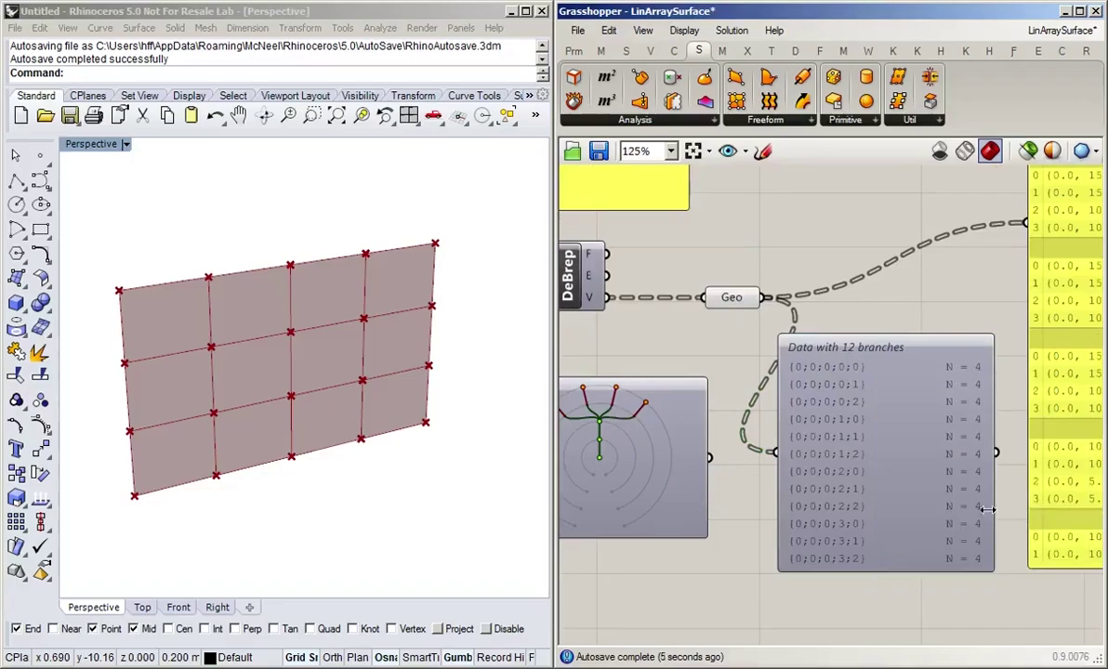
pyautogui.rightClick(885, 456)
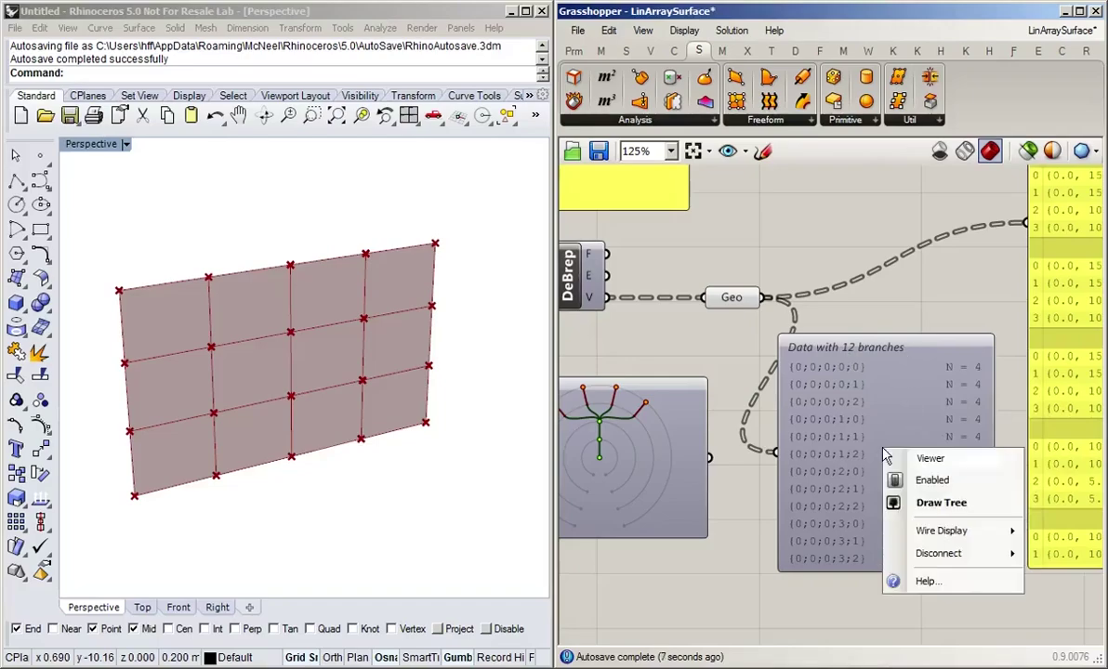
pyautogui.click(946, 506)
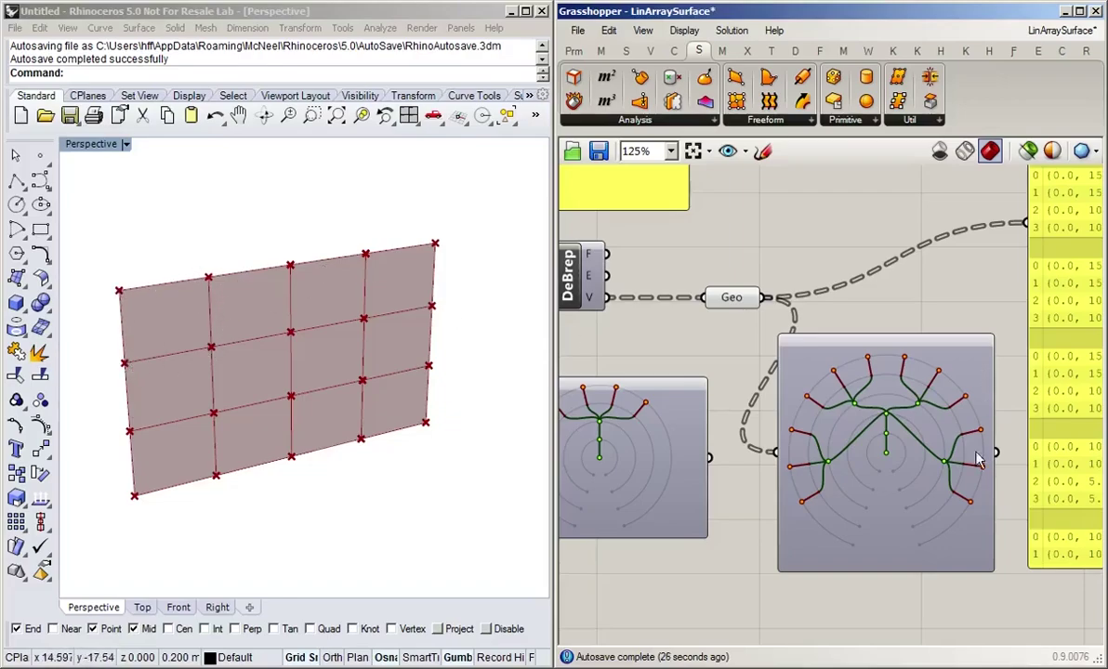
# Connect Divide's t output to the new panel, enlarge the panel, and place it in free canvas space above Shatter.
pyautogui.scroll(3, 903, 455)
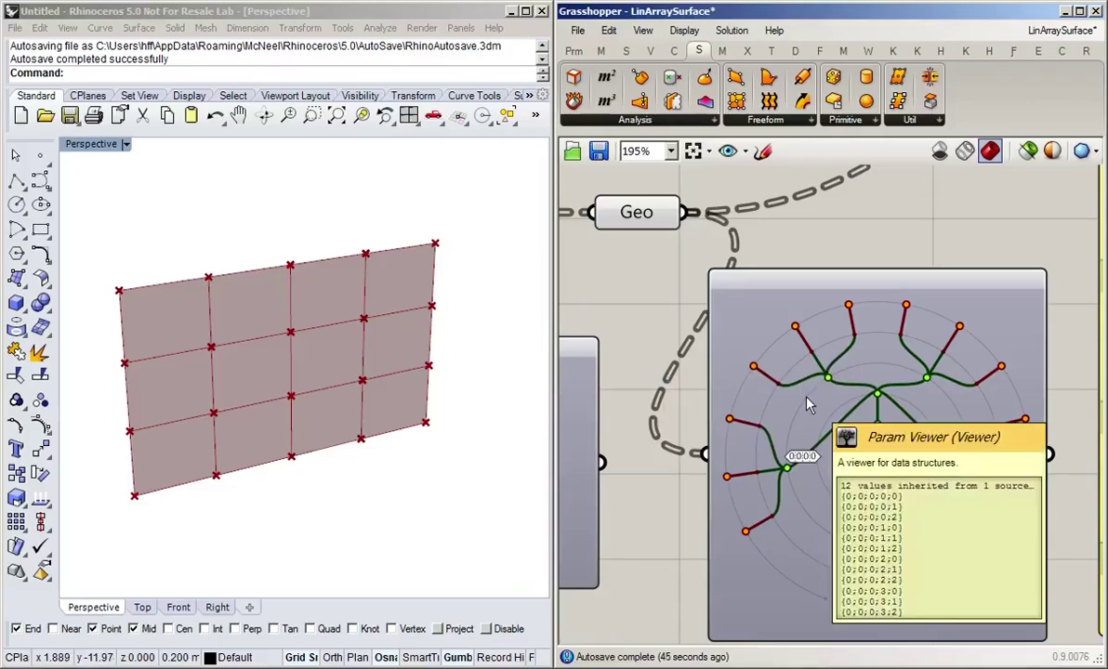
pyautogui.scroll(-3, 880, 296)
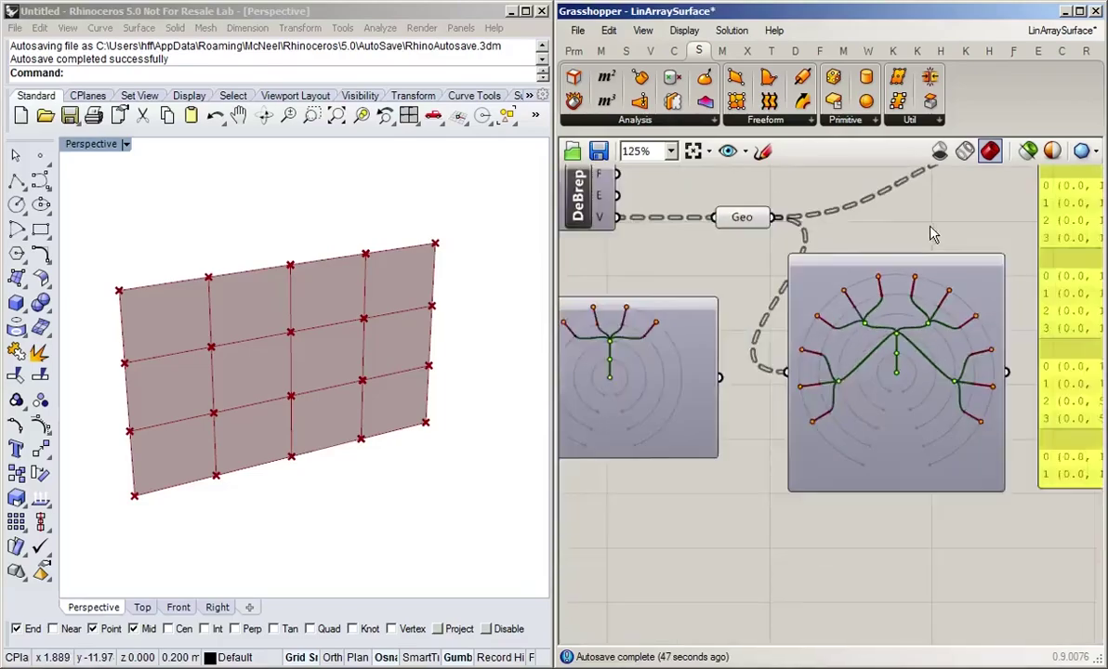
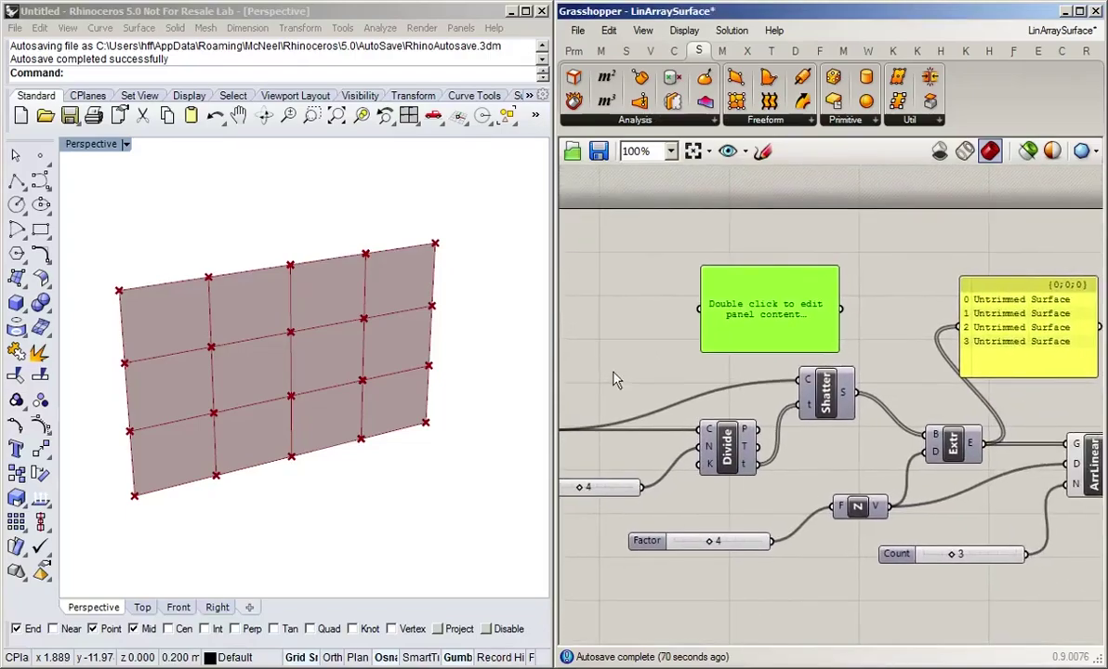
pyautogui.moveTo(759, 466); pyautogui.dragTo(700, 310)
pyautogui.moveTo(810, 307); pyautogui.dragTo(883, 284)
pyautogui.moveTo(629, 316); pyautogui.dragTo(592, 310, button='right')
pyautogui.moveTo(810, 319); pyautogui.dragTo(809, 362)
pyautogui.moveTo(818, 270); pyautogui.dragTo(856, 240)
pyautogui.moveTo(636, 289); pyautogui.dragTo(734, 304, button='right')
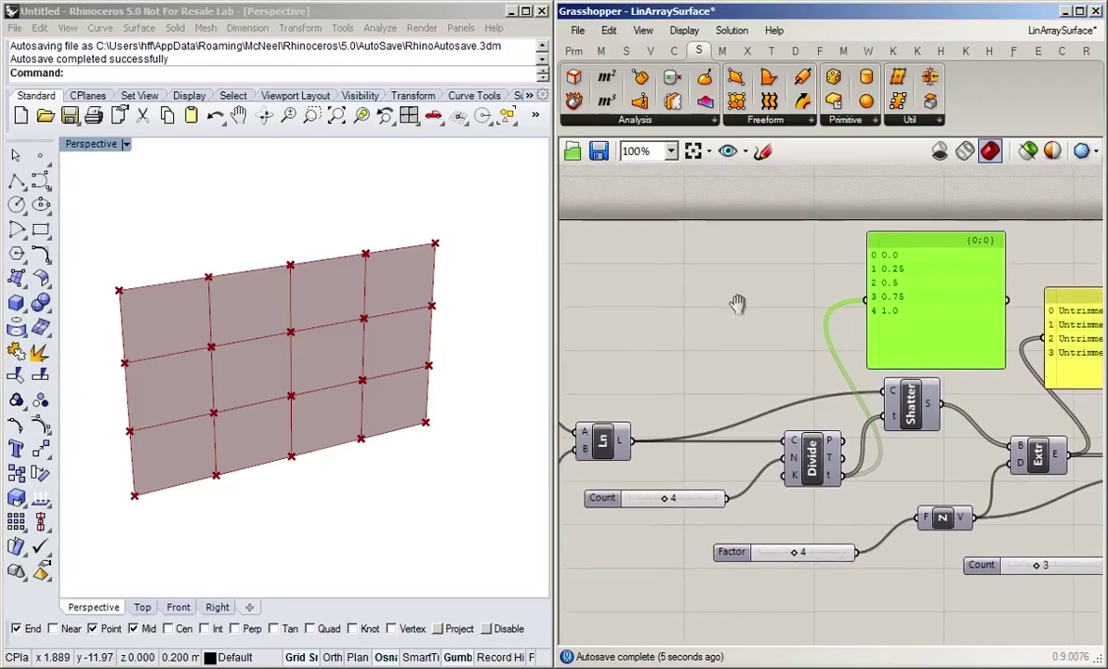
# Feed the line's L output into the enlarged panel to check its data path, and reconnect Divide's t output to it.
pyautogui.moveTo(629, 441); pyautogui.dragTo(869, 323)
pyautogui.moveTo(745, 313); pyautogui.dragTo(584, 304, button='right')
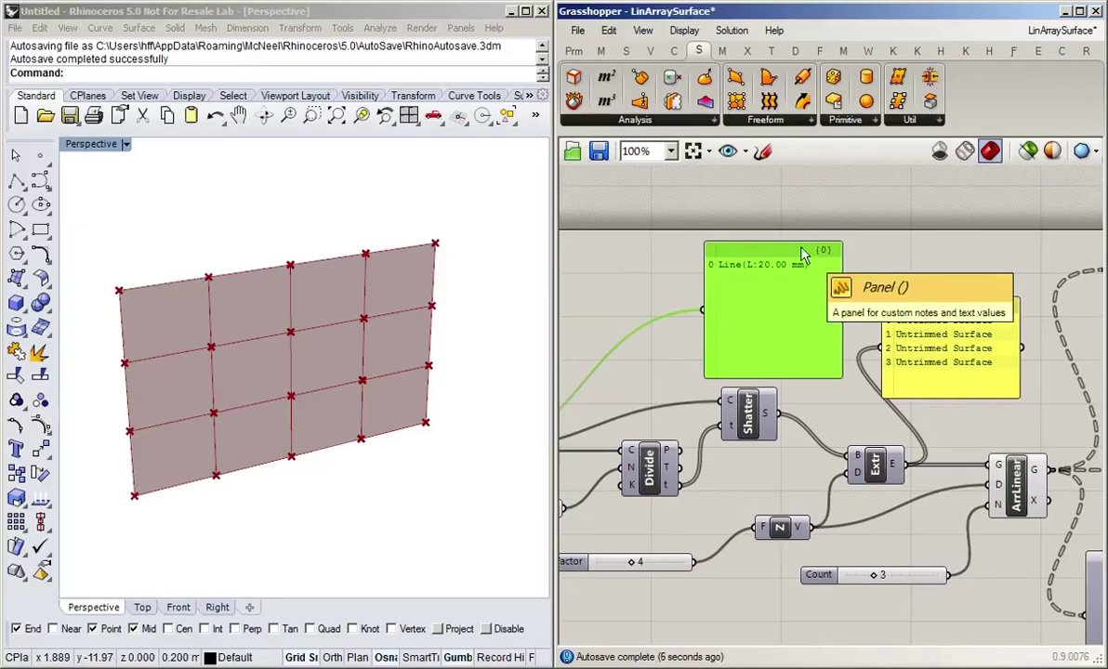
pyautogui.moveTo(677, 483); pyautogui.dragTo(704, 312)
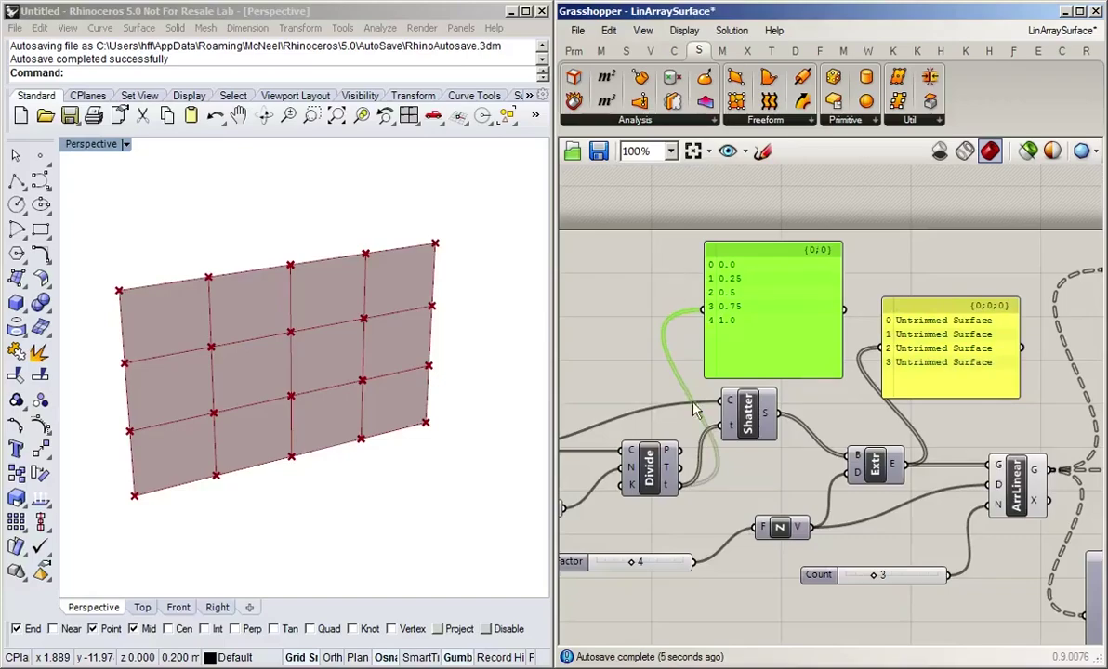
# Add a Param Viewer near the Divide component and connect Divide's t output to it.
pyautogui.doubleClick(625, 283)
pyautogui.write('panel')
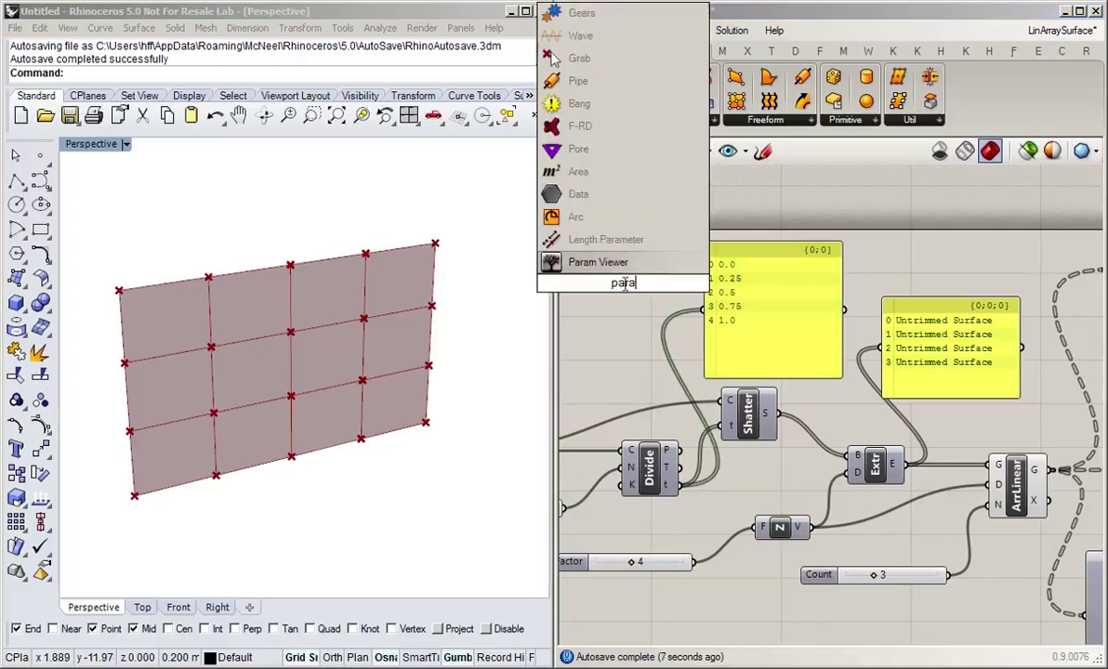
pyautogui.press('Return')
pyautogui.moveTo(683, 336); pyautogui.dragTo(764, 355)
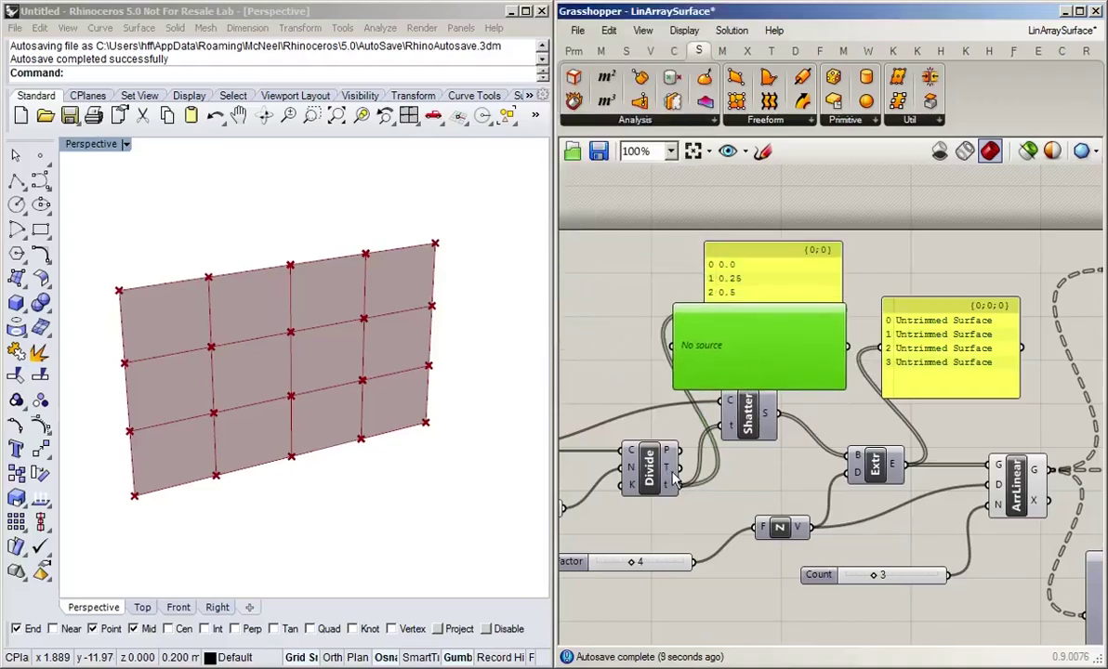
pyautogui.moveTo(678, 484); pyautogui.dragTo(704, 363)
# Switch Divide's Param Viewer to the Draw Tree display, enlarge it to inspect the tree, and delete the viewer.
pyautogui.rightClick(764, 359)
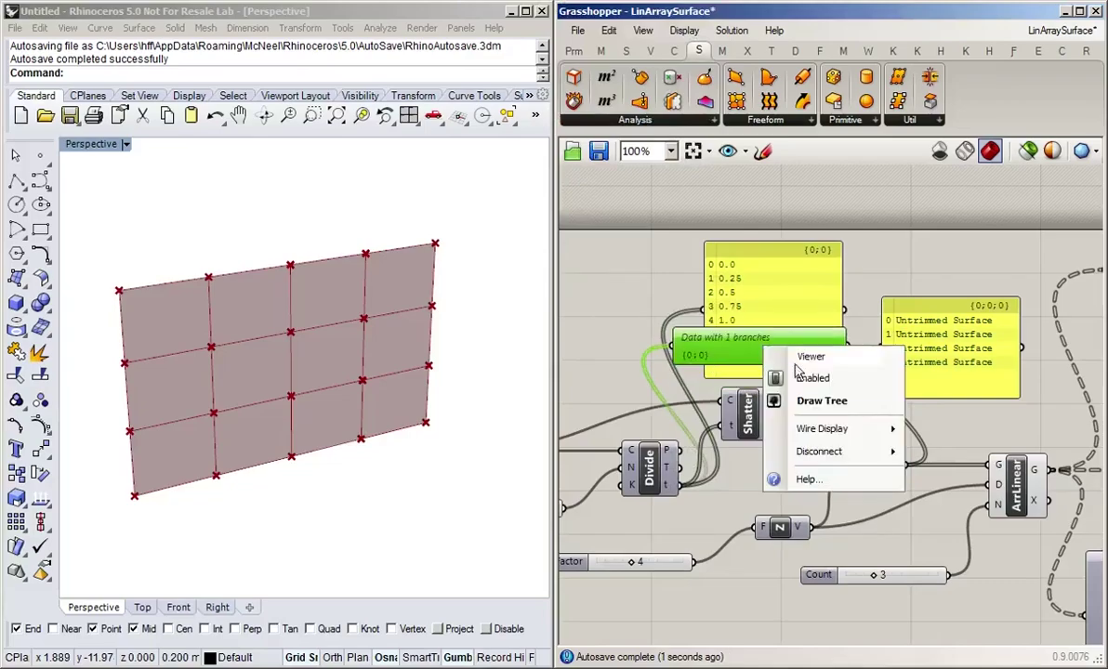
pyautogui.click(809, 400)
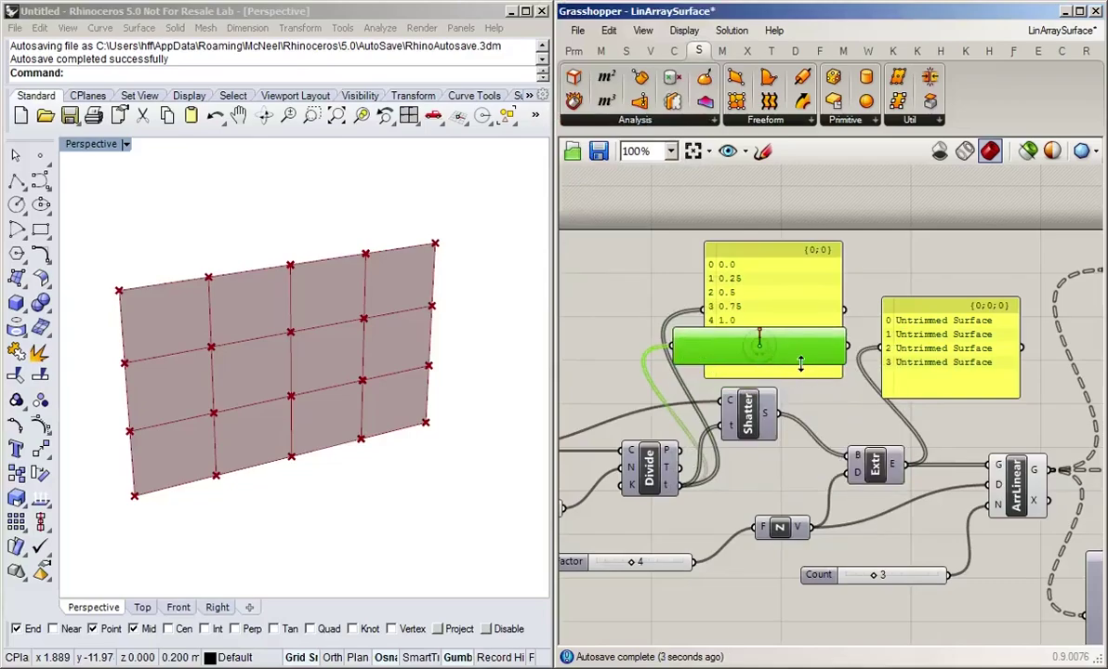
pyautogui.moveTo(801, 364); pyautogui.dragTo(800, 472)
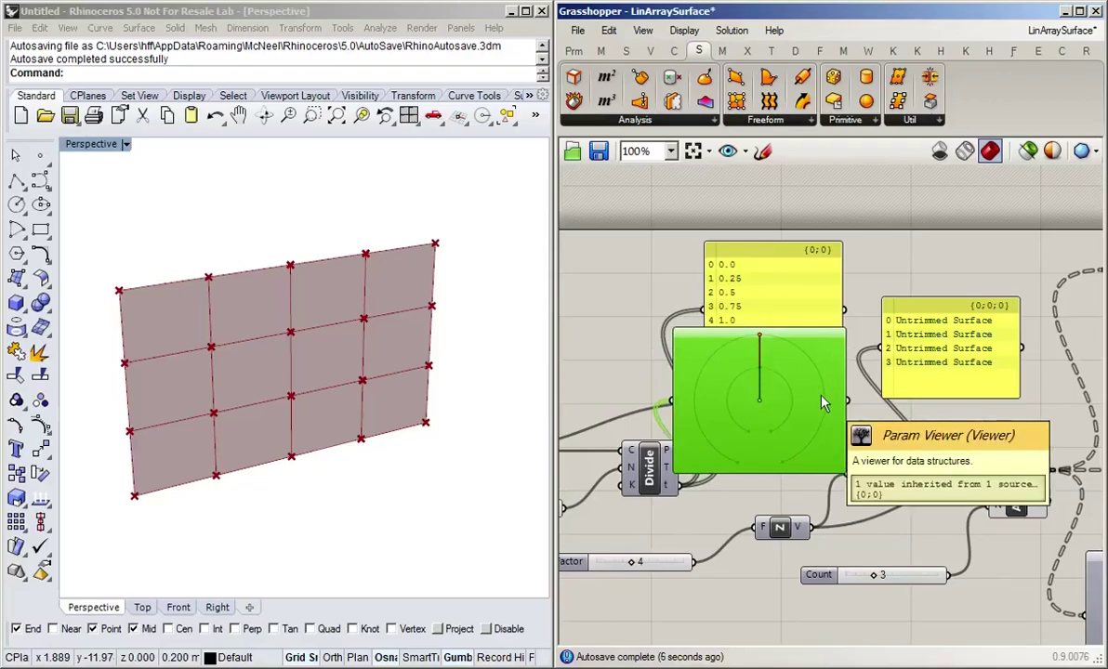
pyautogui.press('Delete')
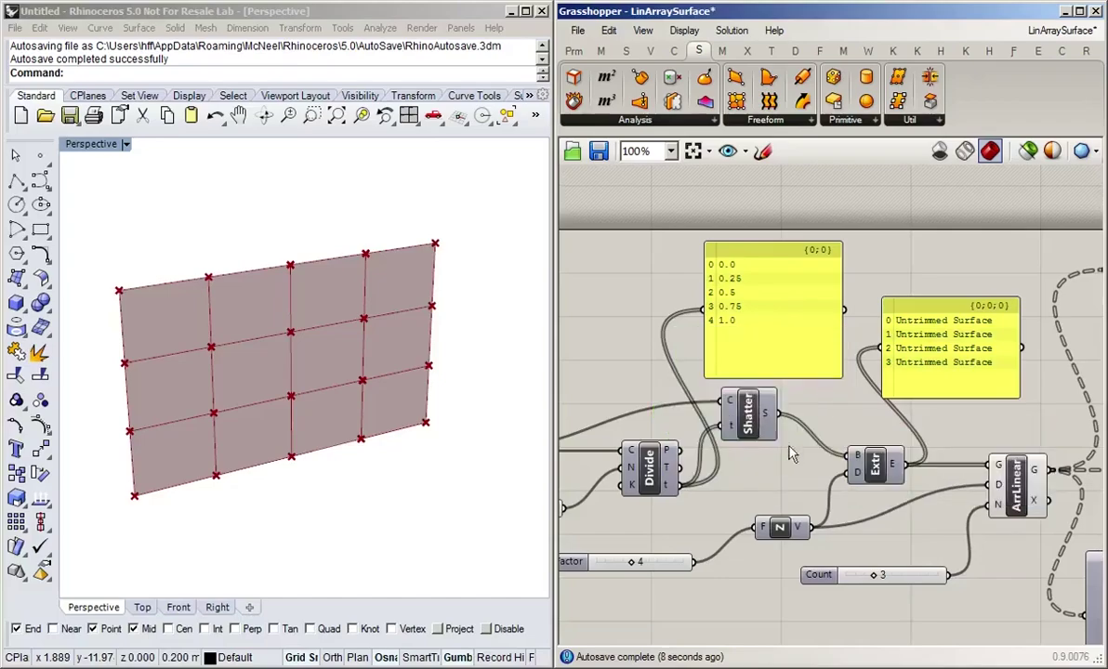
# Move the panel listing Divide's t values slightly farther from the Shatter component.
pyautogui.moveTo(806, 365); pyautogui.dragTo(783, 358)
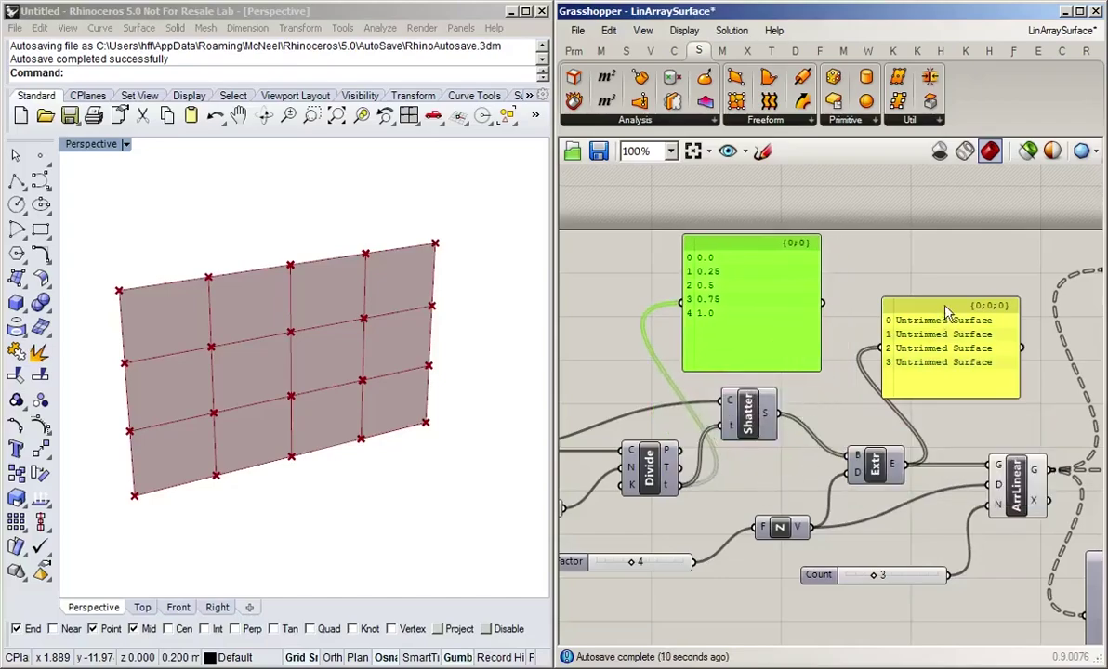
pyautogui.moveTo(1006, 321); pyautogui.dragTo(794, 338, button='right')
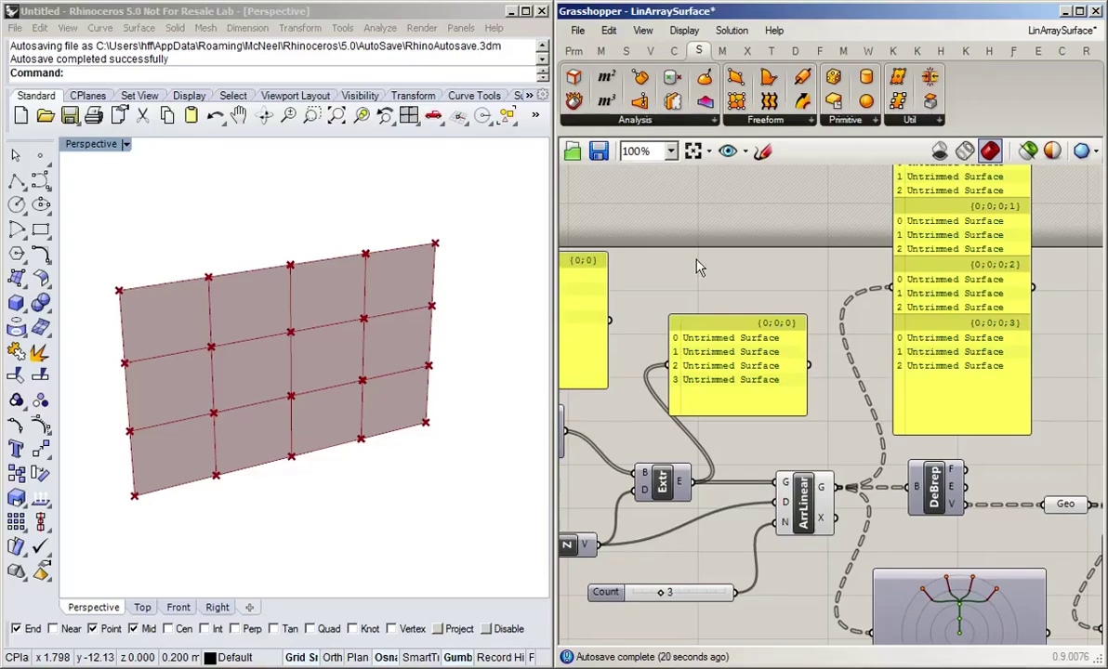
# Enable Simplify on the Geo parameter and inspect the shortened branch paths in its Param Viewer.
pyautogui.scroll(-2, 679, 265)
pyautogui.scroll(1, 865, 588)
pyautogui.moveTo(865, 589); pyautogui.dragTo(742, 596, button='right')
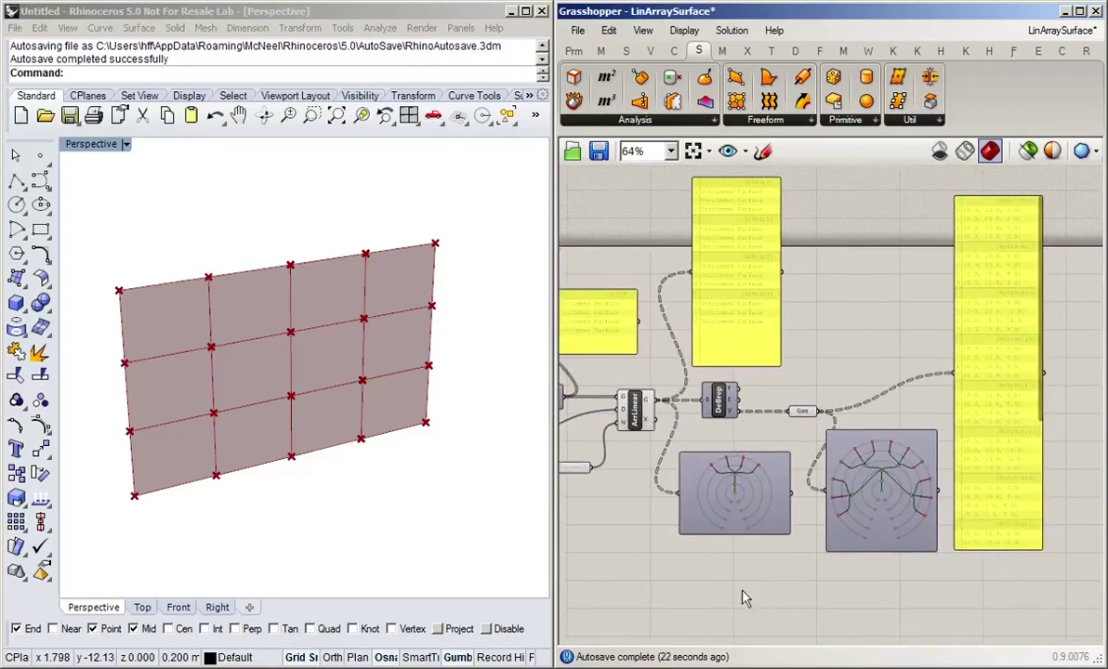
pyautogui.scroll(2, 900, 578)
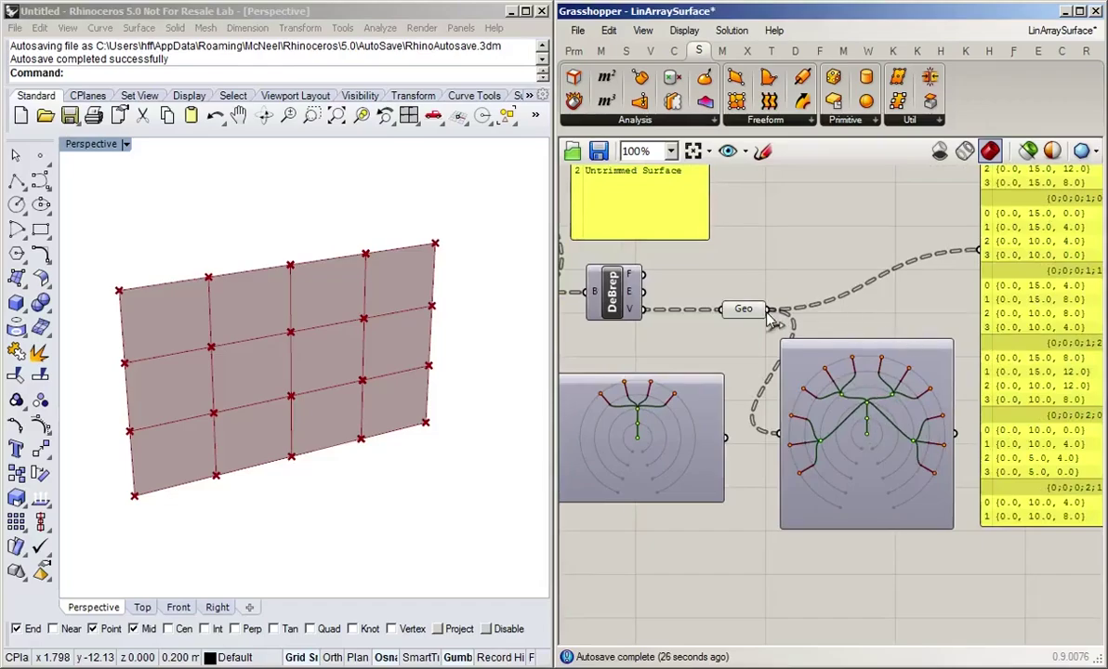
pyautogui.scroll(5, 768, 319)
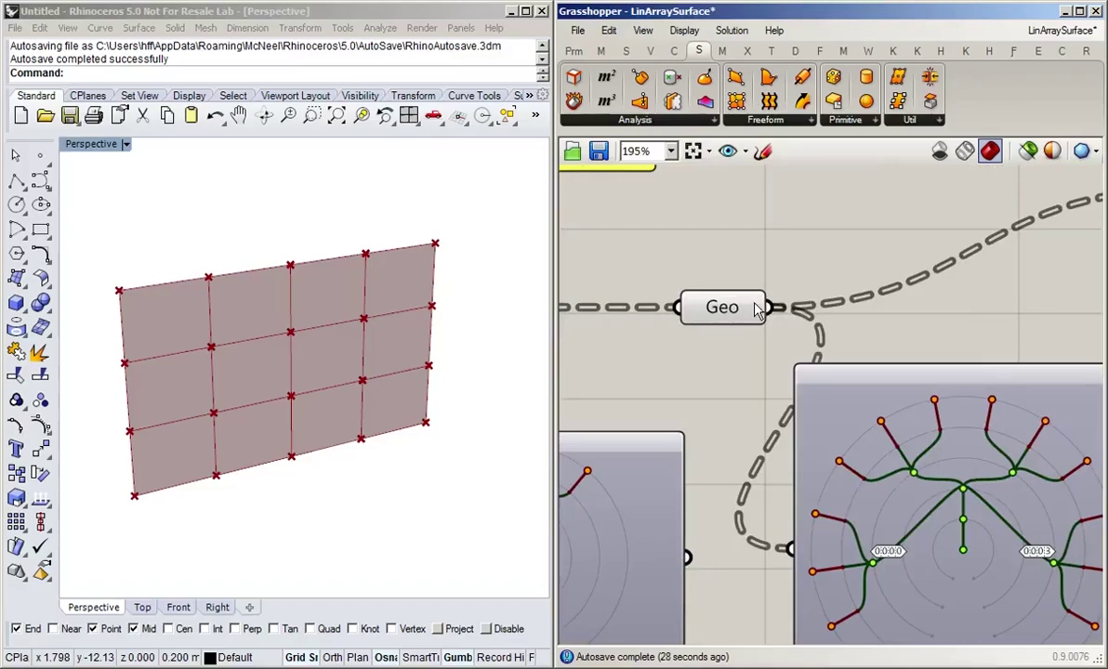
pyautogui.rightClick(757, 314)
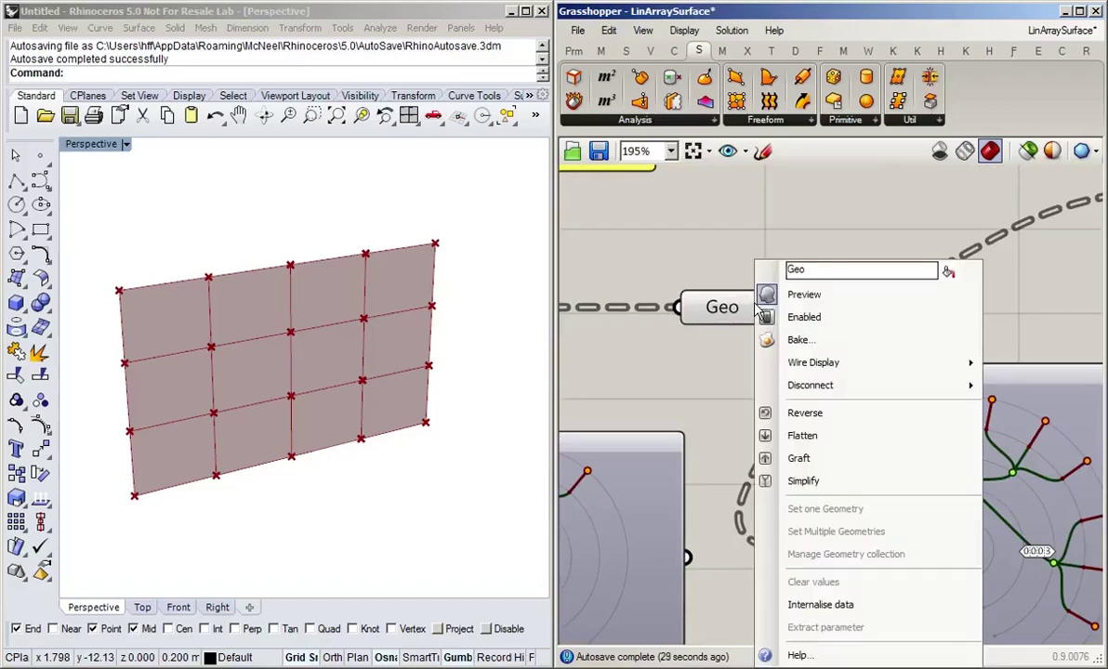
pyautogui.click(827, 482)
pyautogui.scroll(-2, 1019, 358)
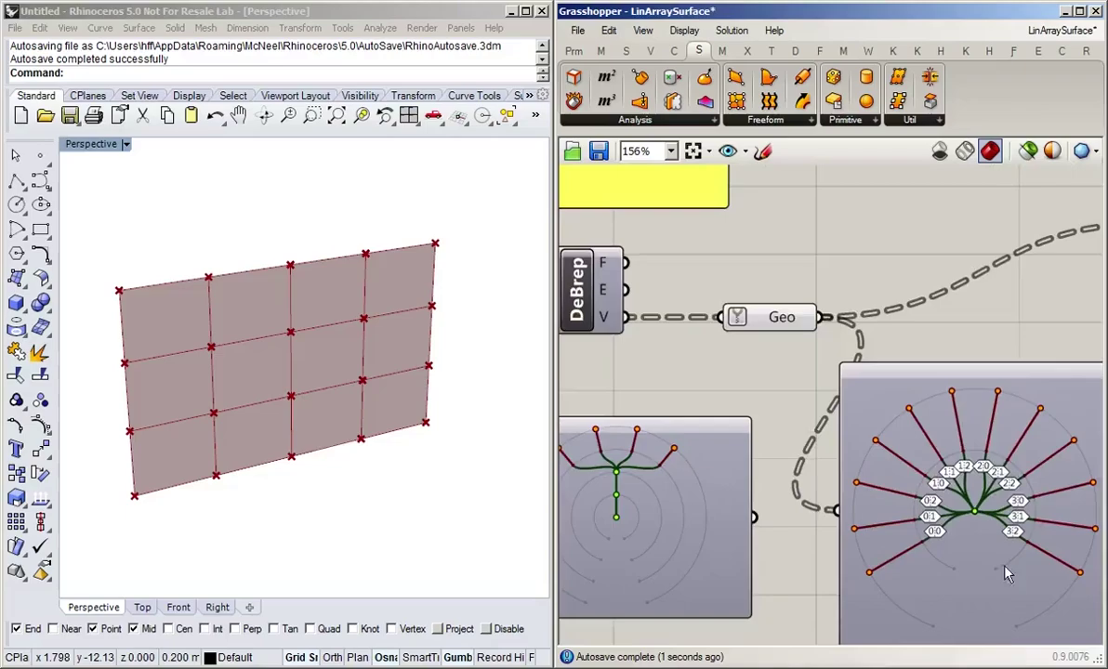
pyautogui.scroll(3, 1006, 573)
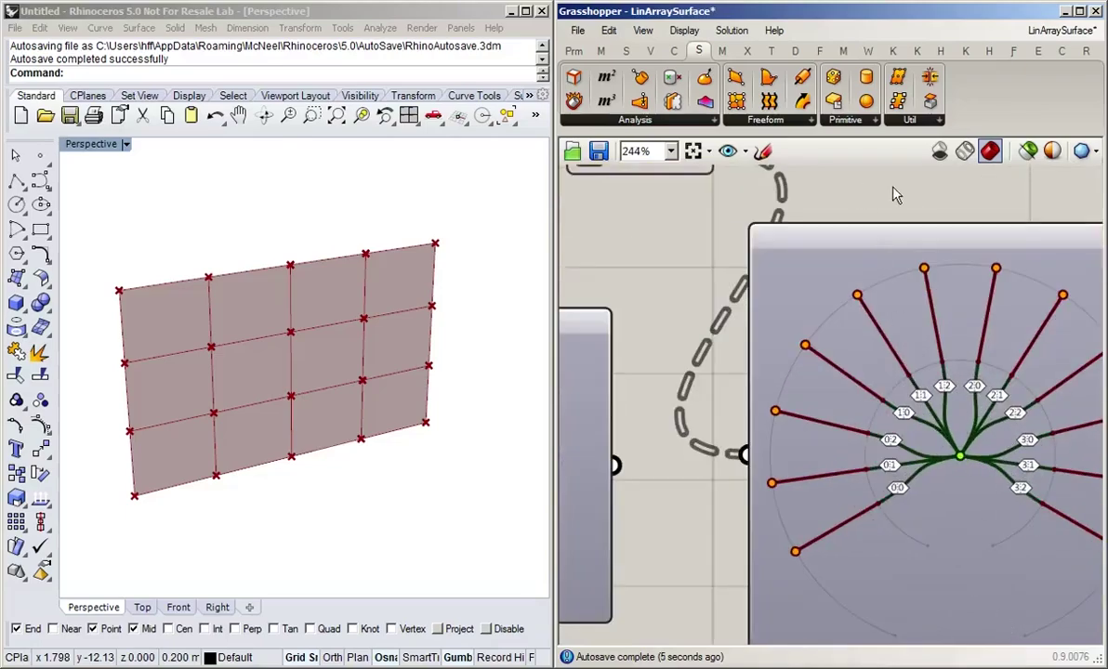
# Browse the component categories and review the data tree components in Sets.
pyautogui.click(772, 51)
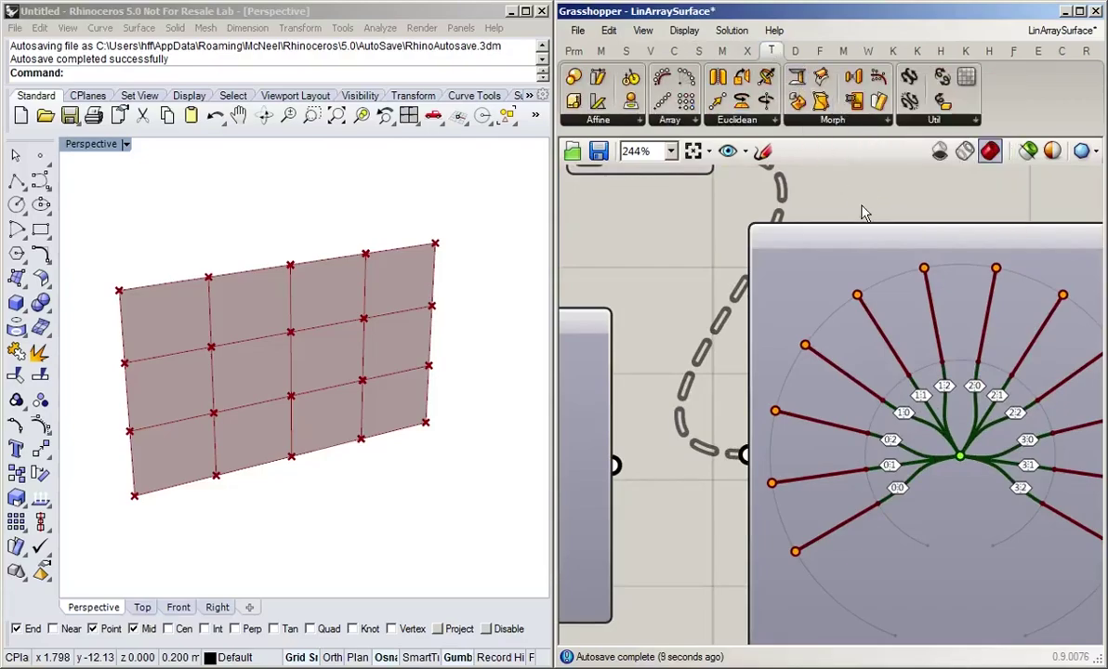
pyautogui.click(700, 52)
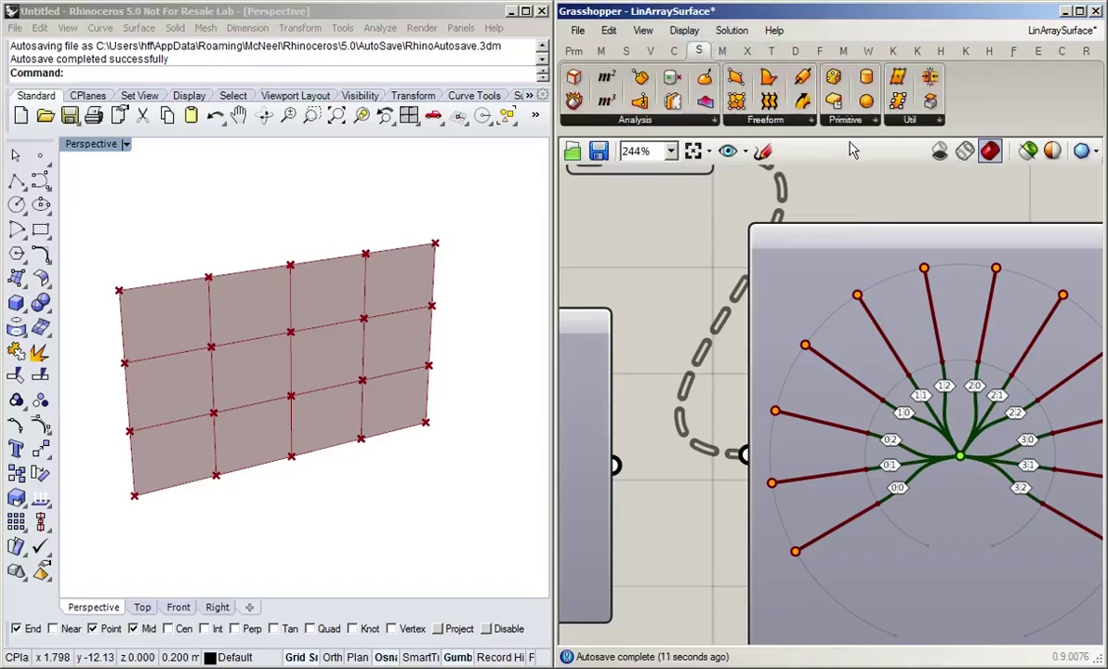
pyautogui.click(628, 52)
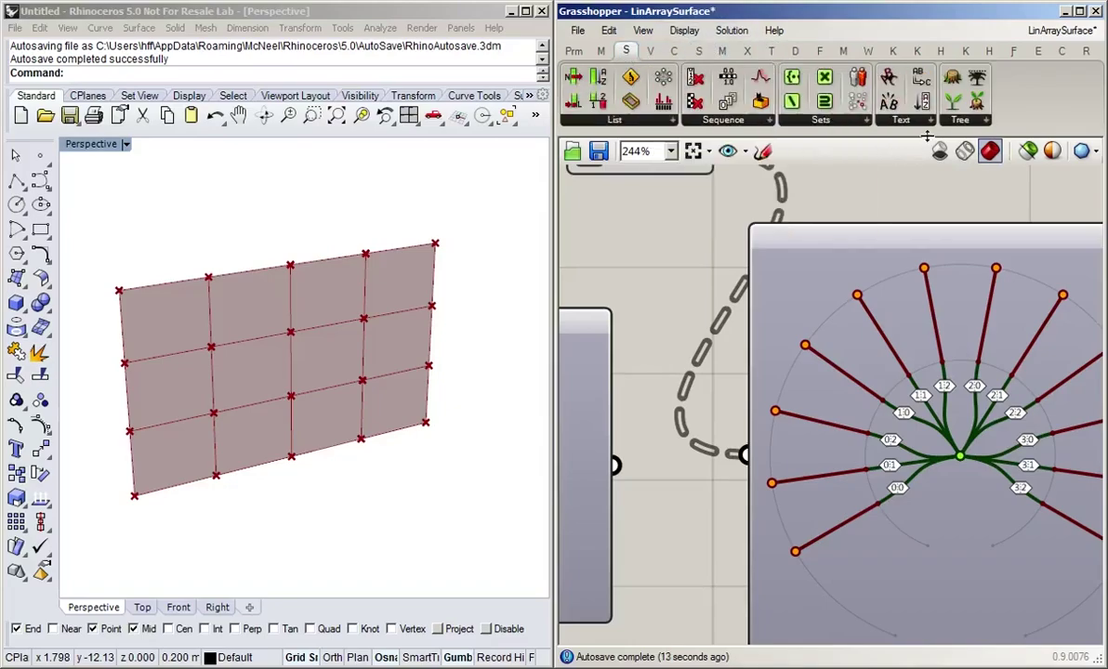
pyautogui.click(976, 123)
pyautogui.scroll(-5, 890, 215)
pyautogui.scroll(-3, 799, 525)
pyautogui.moveTo(873, 534); pyautogui.dragTo(911, 559, button='right')
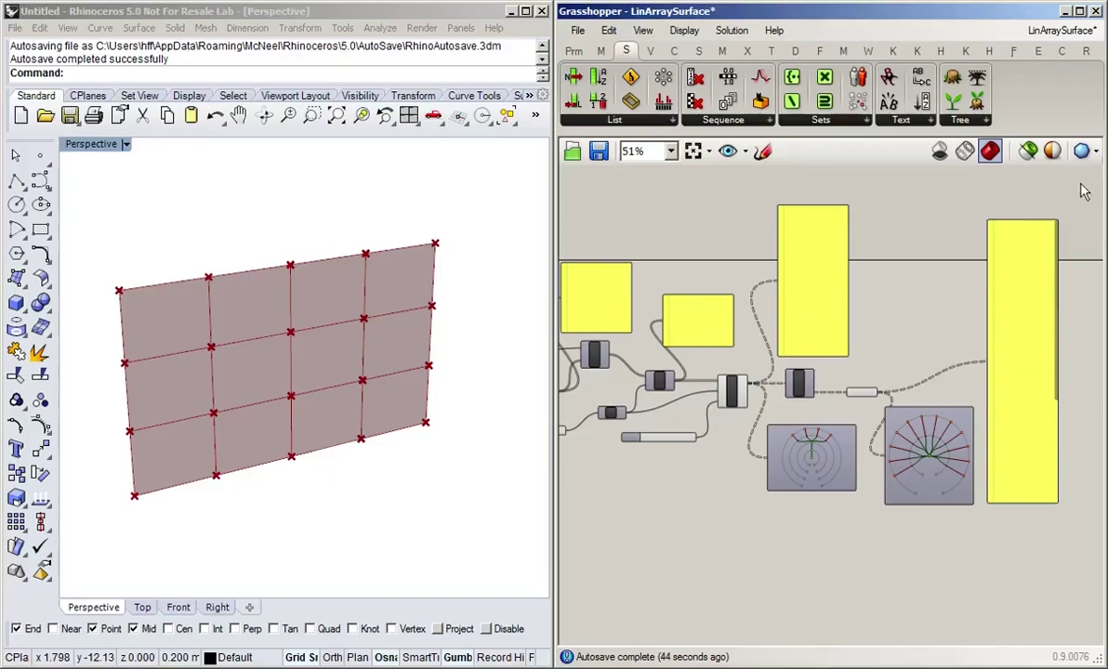
# Switch to the Triangles definition and examine its linear array of triangles.
pyautogui.click(1065, 32)
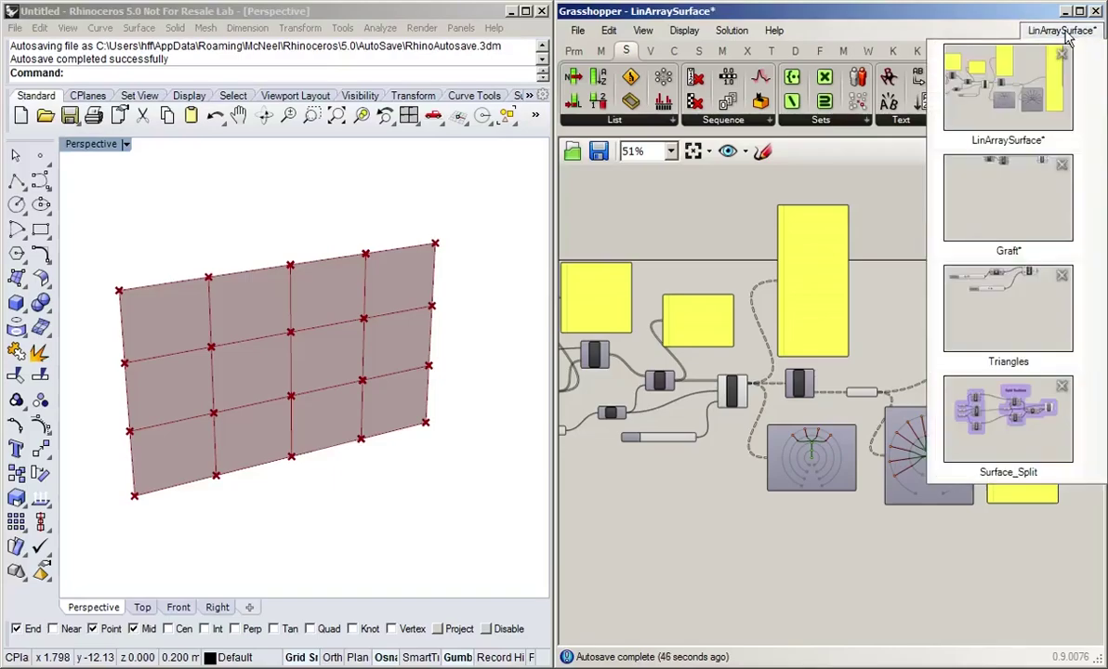
pyautogui.click(1034, 344)
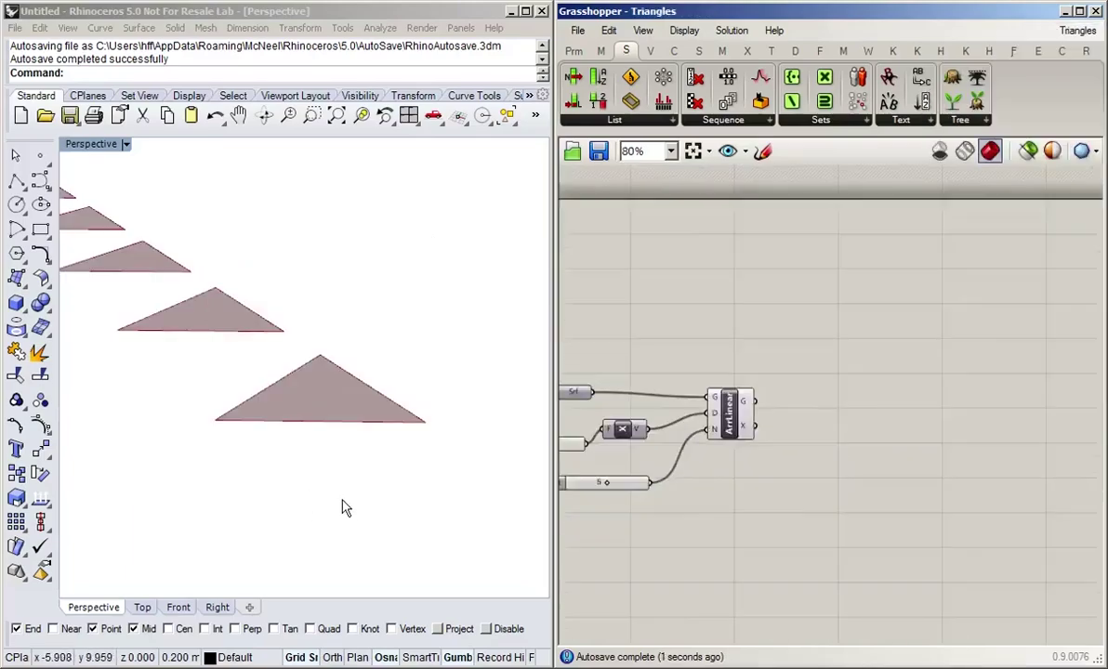
pyautogui.scroll(-3, 366, 502)
pyautogui.moveTo(367, 501); pyautogui.dragTo(421, 585, button='right')
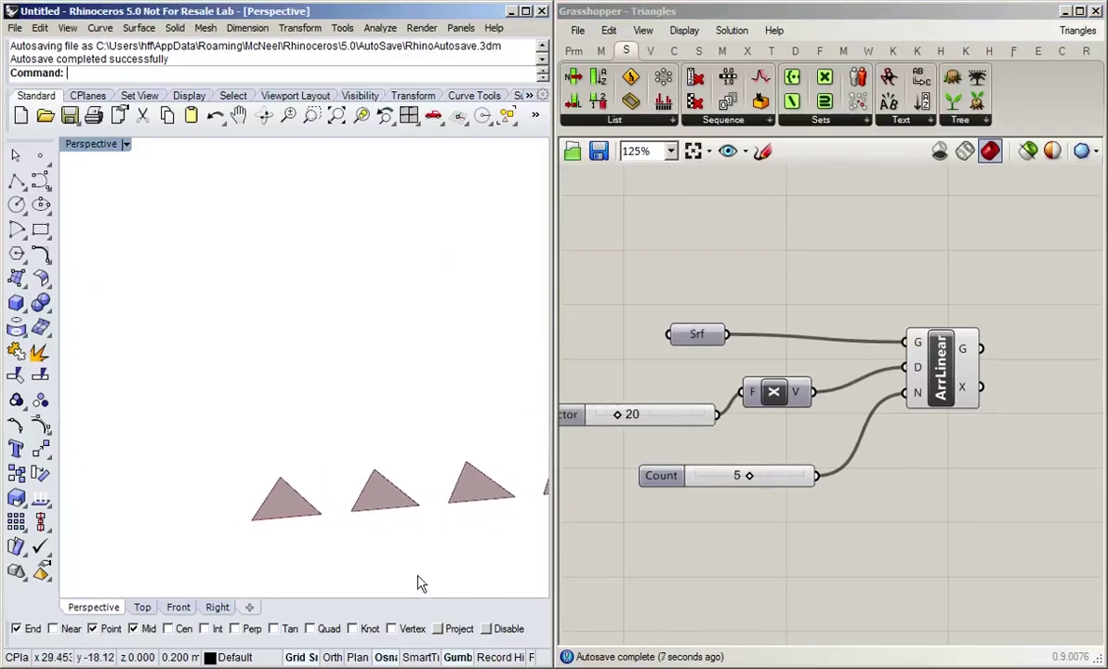
pyautogui.keyDown('shift'); pyautogui.moveTo(445, 558); pyautogui.dragTo(338, 526, button='right'); pyautogui.keyUp('shift')
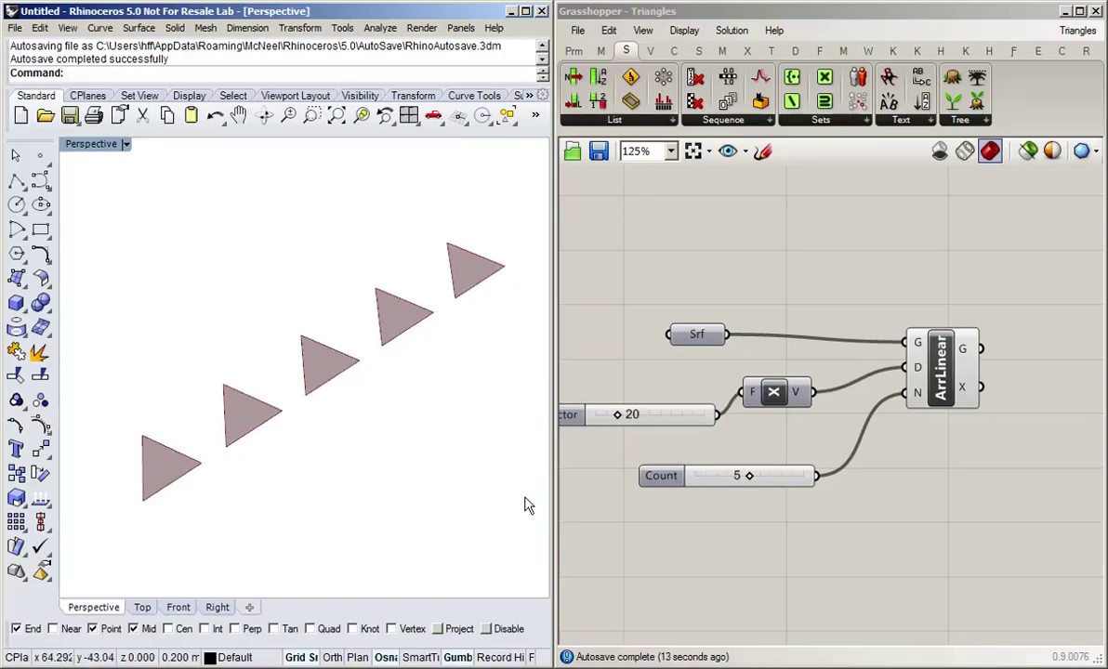
pyautogui.click(632, 530)
pyautogui.moveTo(690, 562); pyautogui.dragTo(731, 496, button='right')
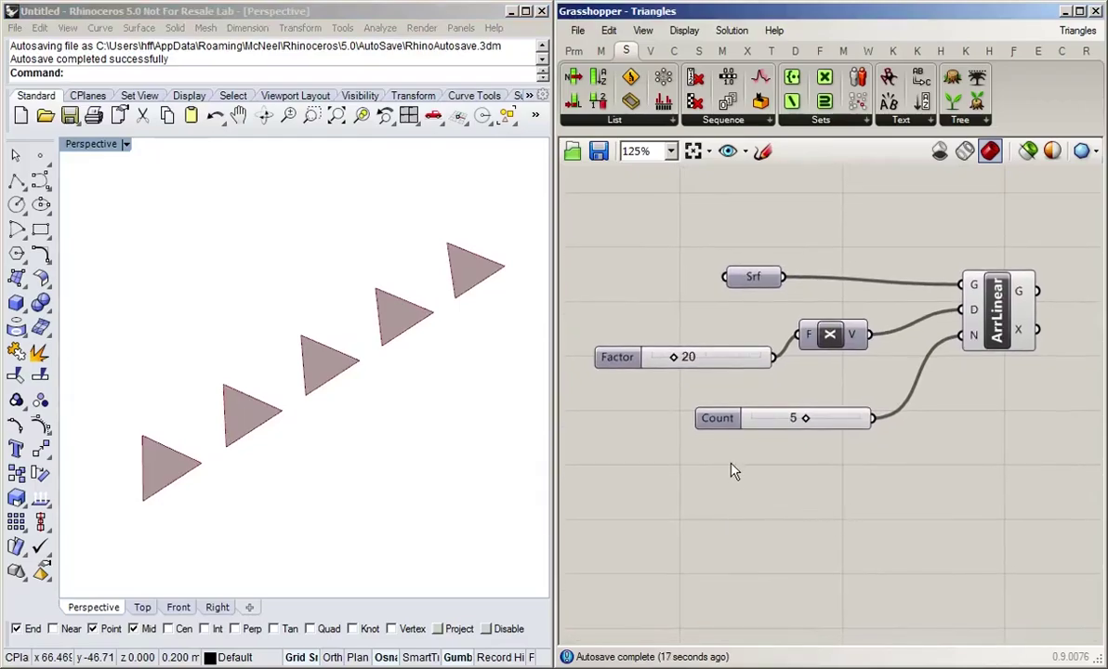
# Add a Deconstruct Brep component beside ArrLinear and connect the array's G output to its B input.
pyautogui.moveTo(997, 505); pyautogui.dragTo(744, 537, button='right')
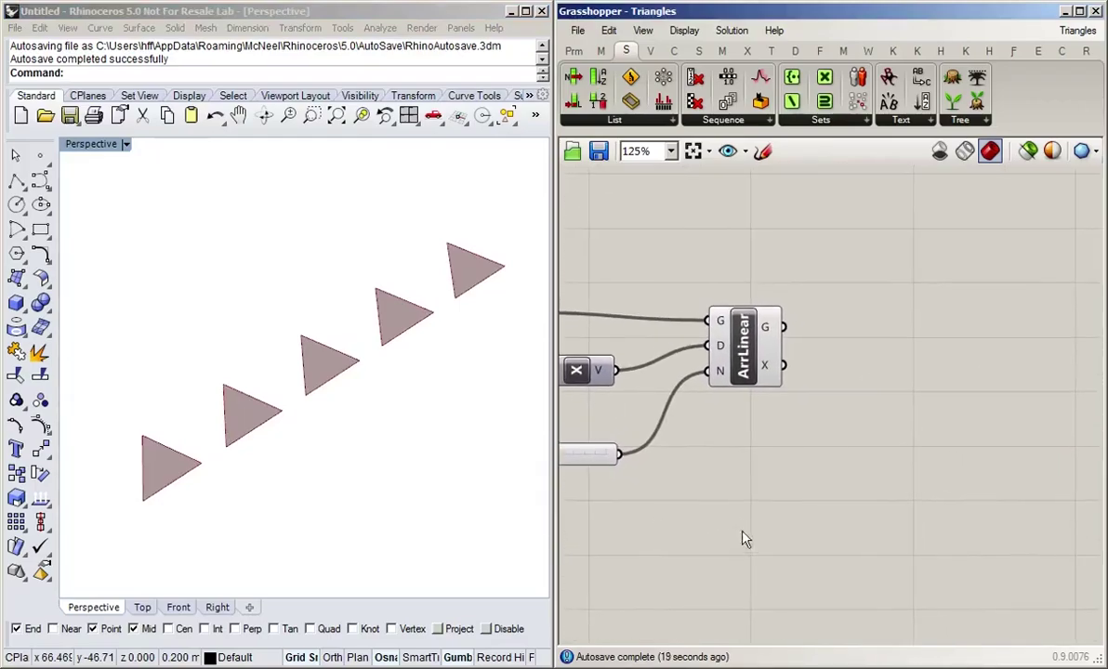
pyautogui.doubleClick(907, 397)
pyautogui.write('dec')
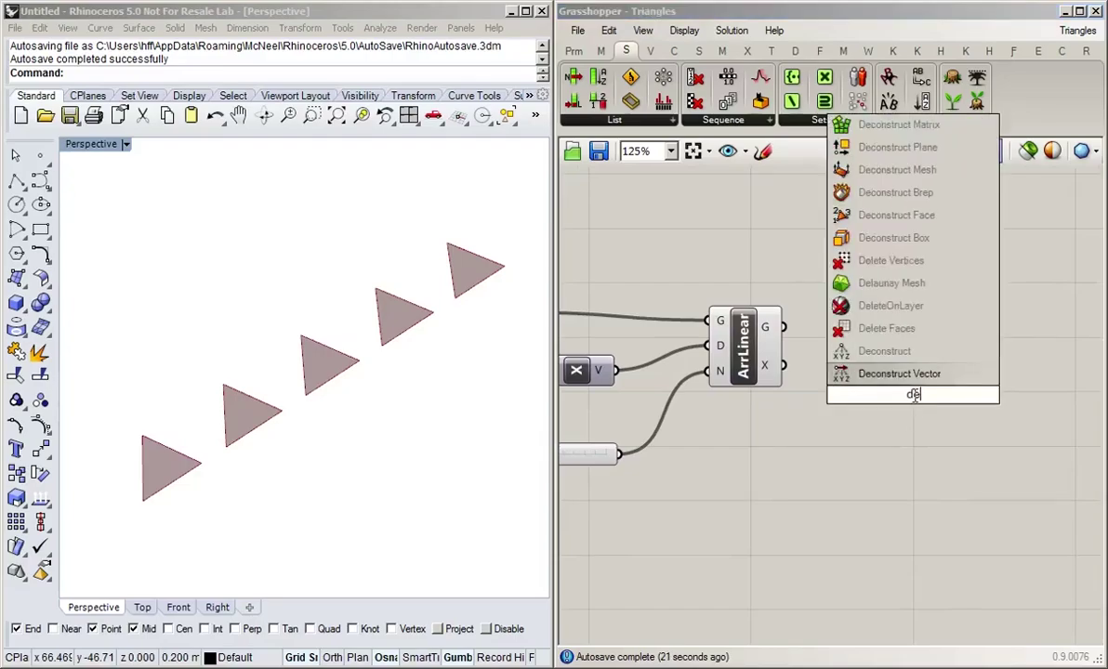
pyautogui.write(' bre')
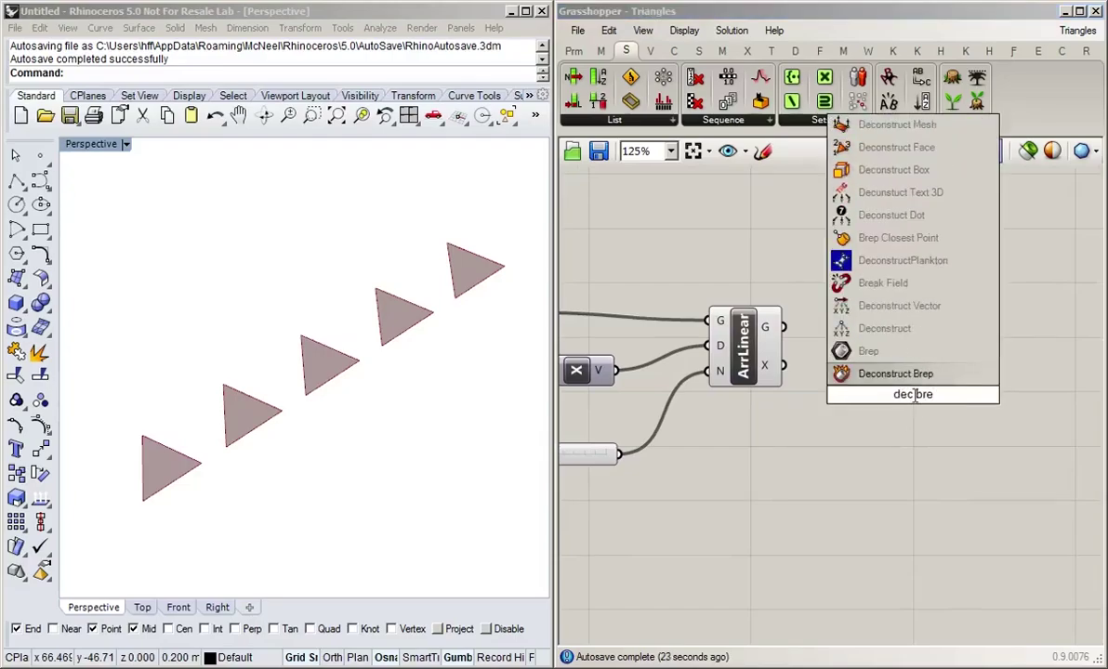
pyautogui.press('Return')
pyautogui.moveTo(869, 399); pyautogui.dragTo(823, 327)
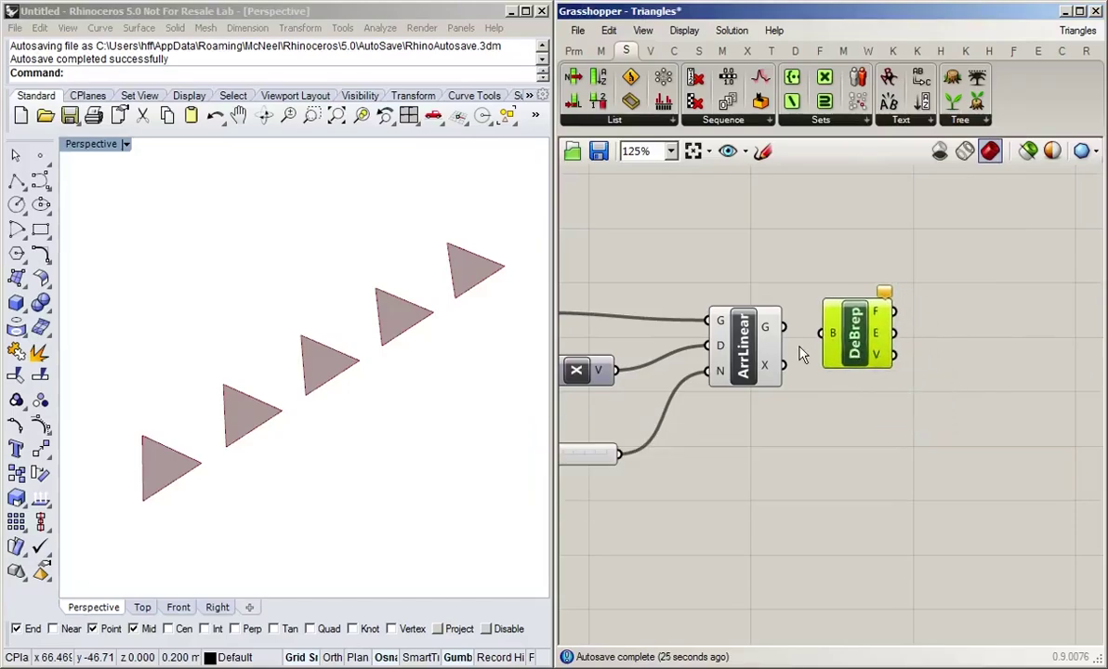
pyautogui.moveTo(782, 365); pyautogui.dragTo(892, 353)
# Turn off the preview of the ArrLinear component and place the Deconstruct Brep component closer to it.
pyautogui.middleClick(751, 358)
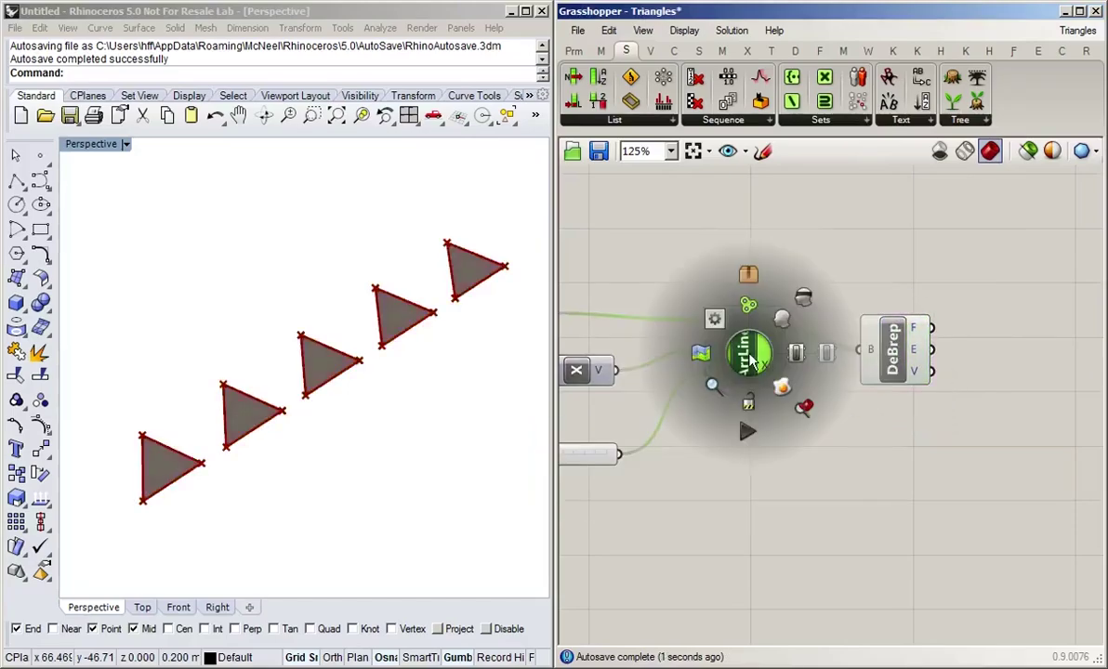
pyautogui.moveTo(987, 263); pyautogui.dragTo(838, 257, button='right')
pyautogui.click(762, 344)
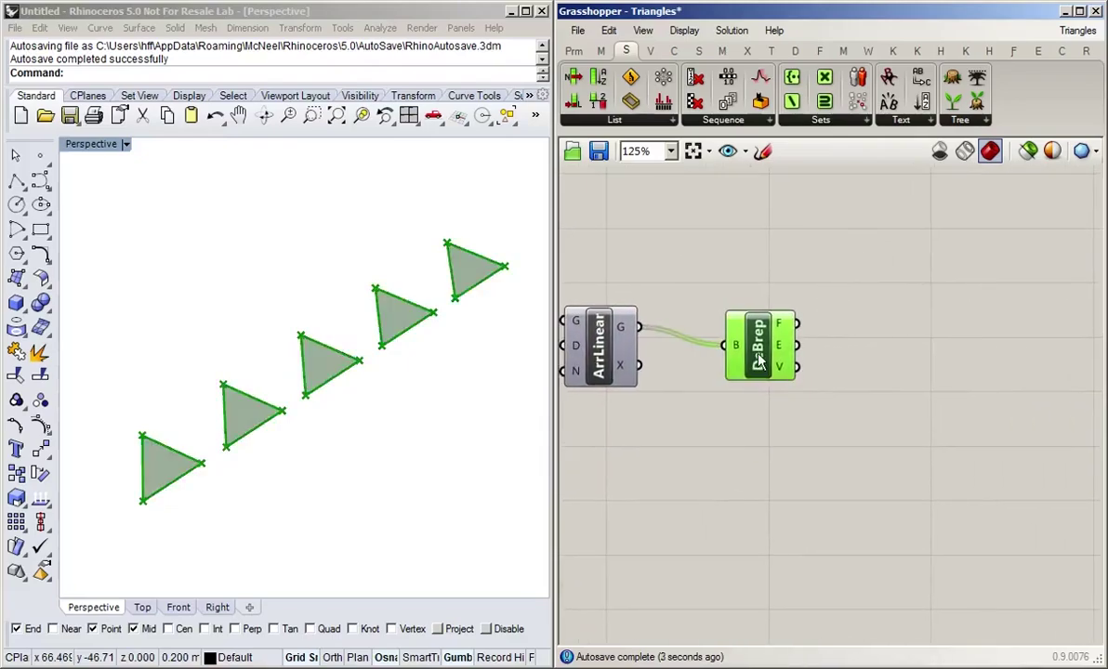
# Add a Point parameter beside Deconstruct Brep and connect the V output to it.
pyautogui.click(885, 377)
pyautogui.doubleClick(884, 375)
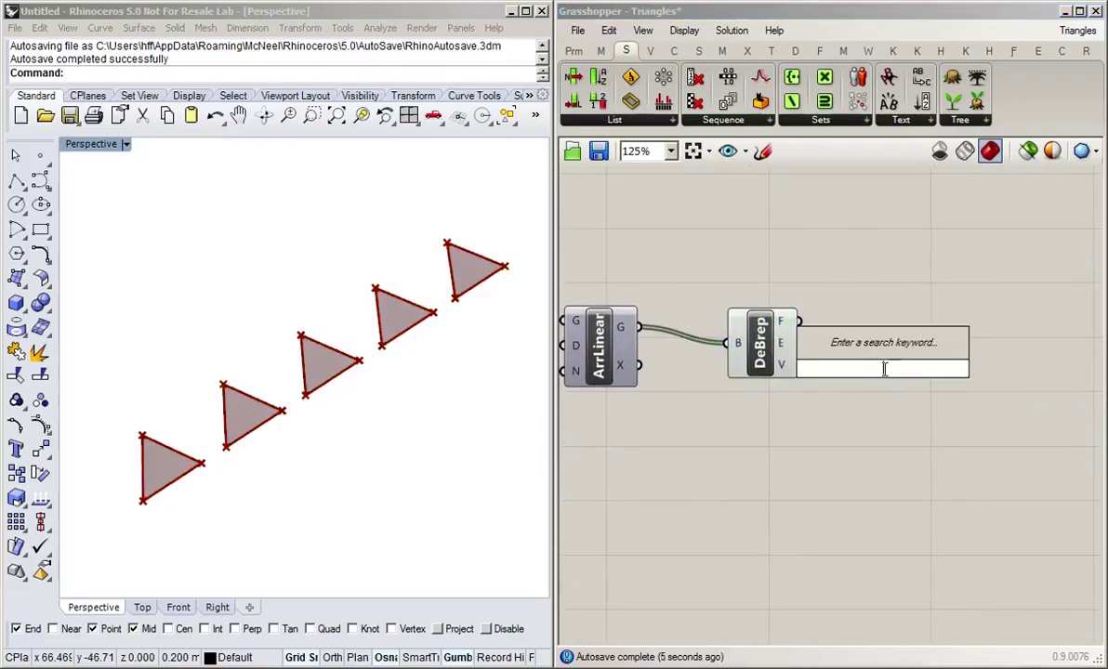
pyautogui.write('poin')
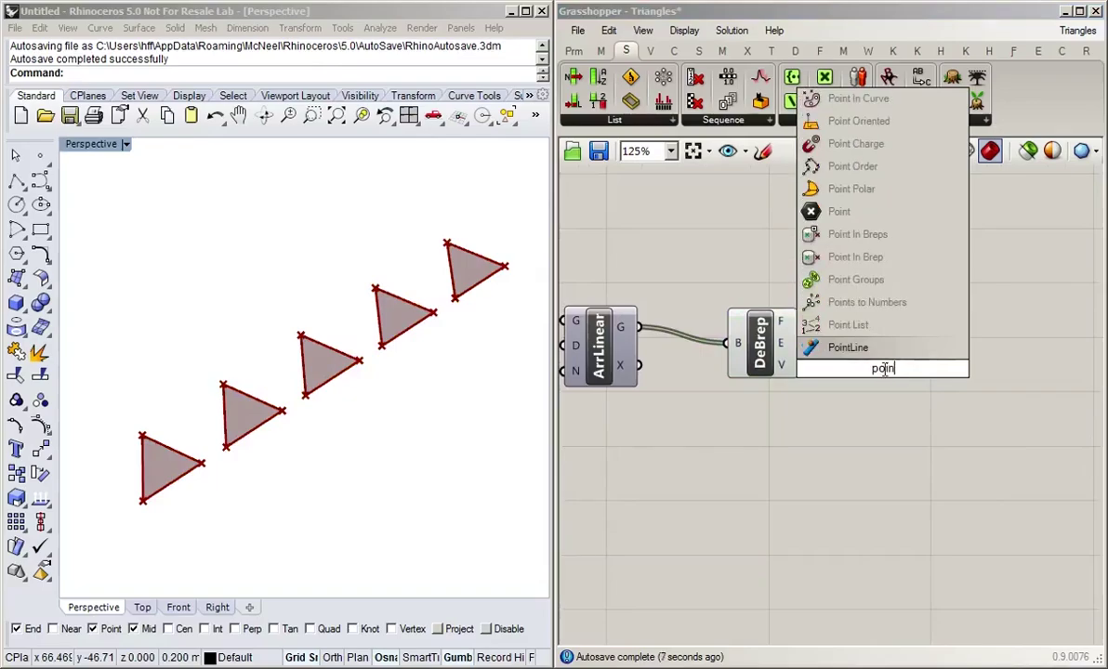
pyautogui.click(897, 212)
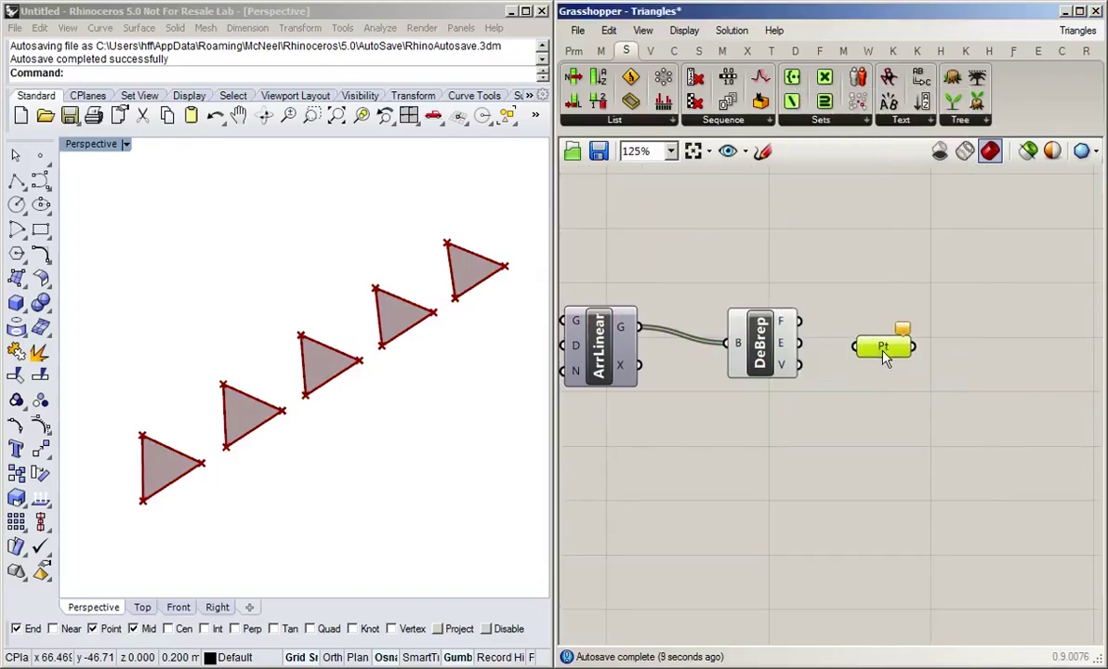
pyautogui.moveTo(797, 365); pyautogui.dragTo(854, 346)
# Turn off the preview of Deconstruct Brep and line up the Point parameter with its V output.
pyautogui.click(760, 342)
pyautogui.middleClick(769, 342)
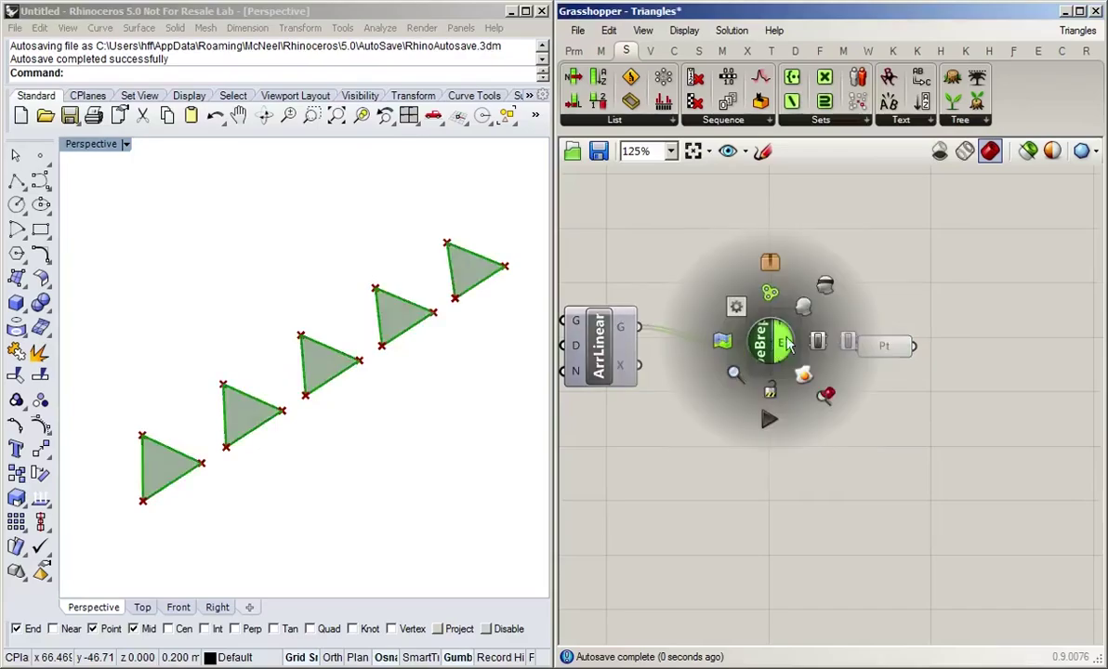
pyautogui.click(827, 290)
pyautogui.click(818, 362)
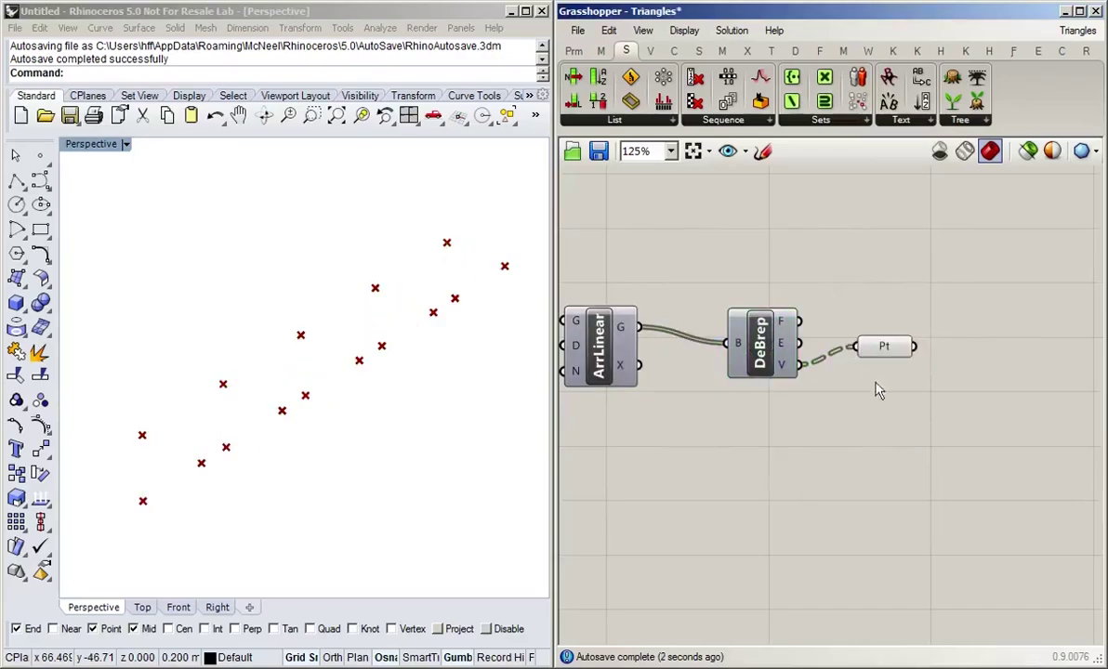
pyautogui.moveTo(818, 362); pyautogui.dragTo(714, 357, button='right')
pyautogui.moveTo(789, 339); pyautogui.dragTo(834, 342)
pyautogui.click(816, 390)
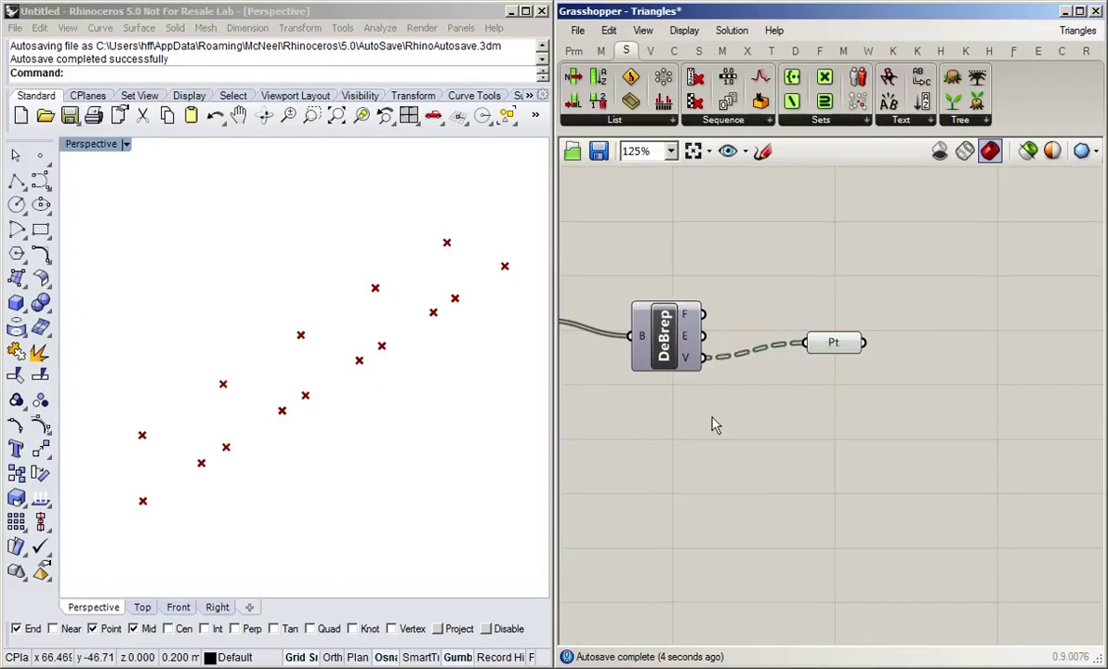
pyautogui.click(844, 350)
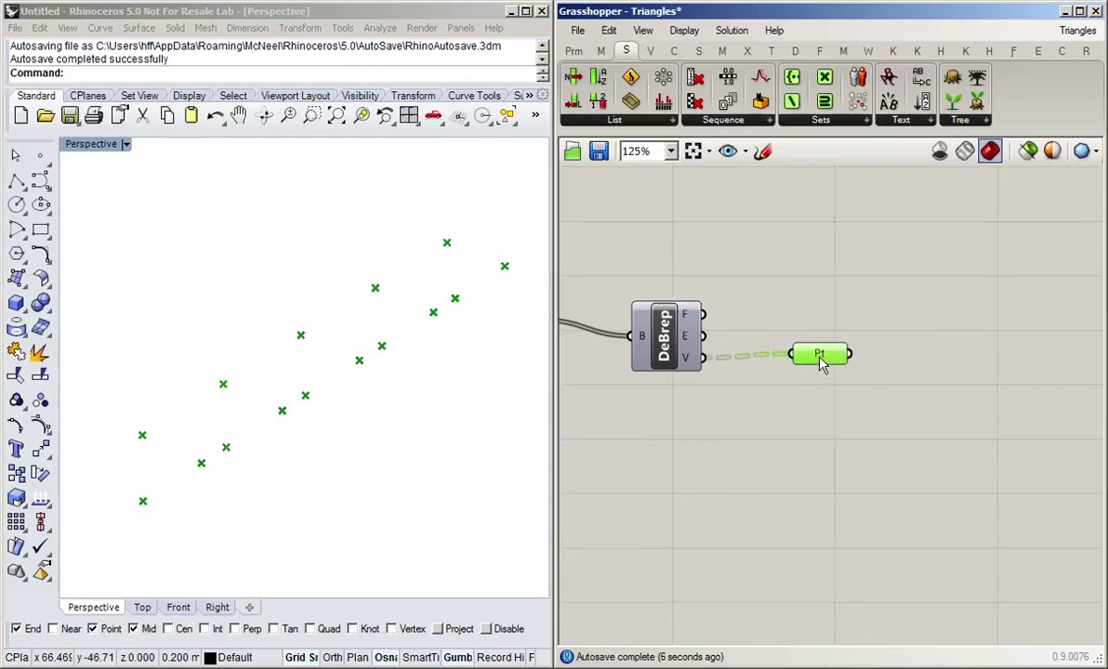
# Add a Panel above the Point parameter and connect the parameter's output to it.
pyautogui.doubleClick(826, 410)
pyautogui.write('pan')
pyautogui.press('Return')
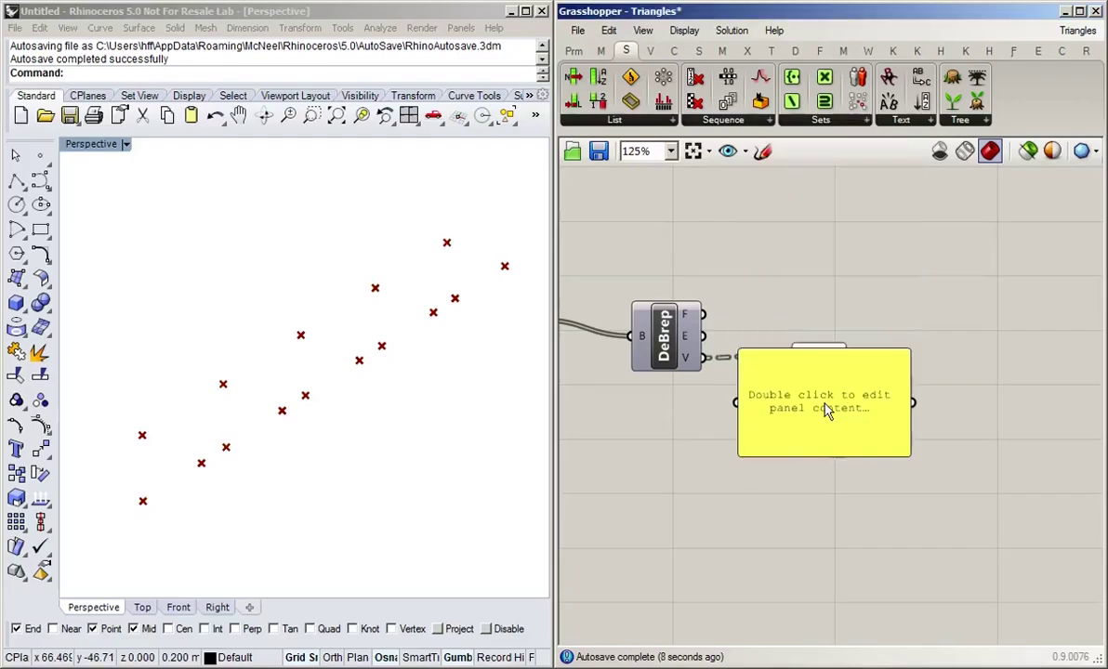
pyautogui.moveTo(823, 409); pyautogui.dragTo(901, 272)
pyautogui.moveTo(848, 353); pyautogui.dragTo(813, 264)
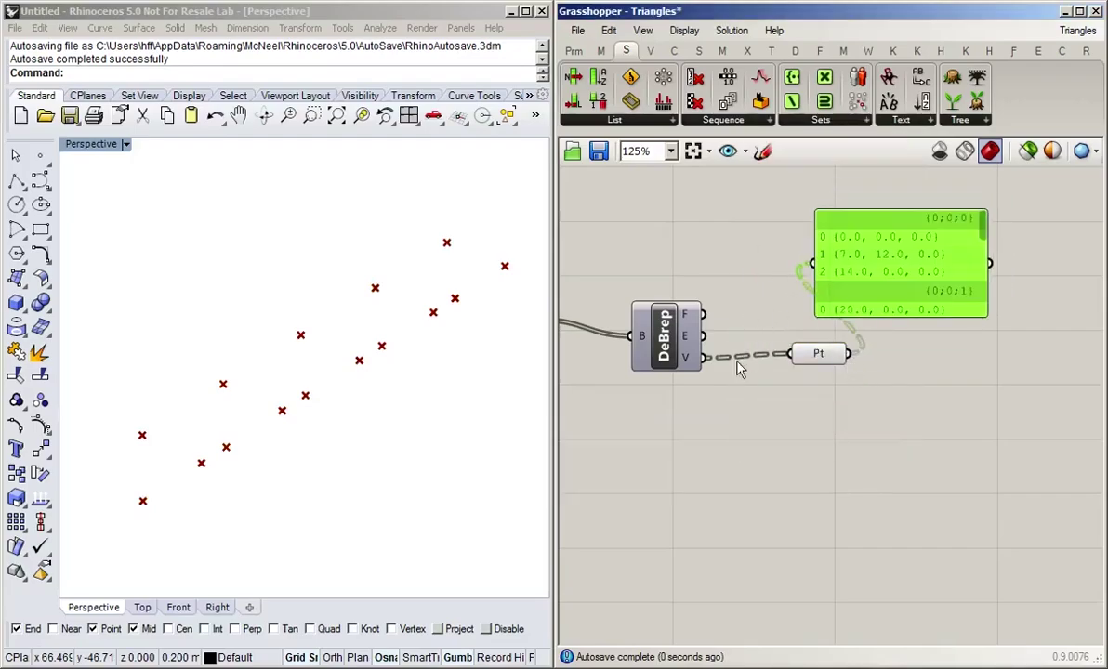
# Enlarge the panel to list more of the point branches and arrange it and the Point parameter with clear spacing.
pyautogui.moveTo(805, 350); pyautogui.dragTo(774, 354)
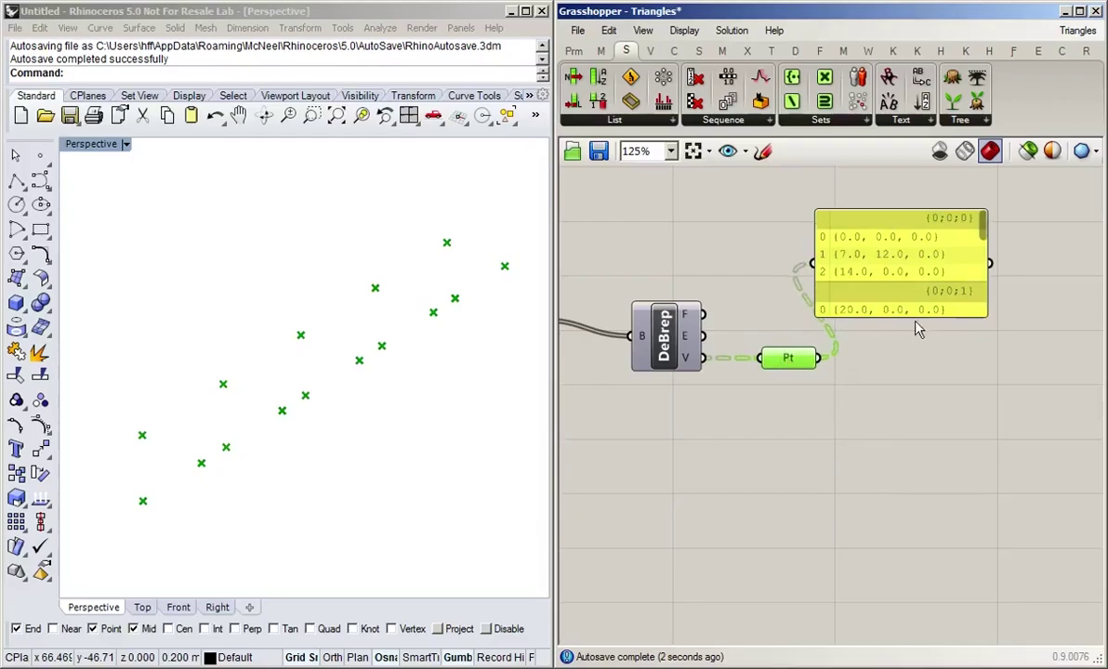
pyautogui.moveTo(919, 317); pyautogui.dragTo(932, 506)
pyautogui.moveTo(841, 349); pyautogui.dragTo(888, 371)
pyautogui.moveTo(940, 425); pyautogui.dragTo(944, 369)
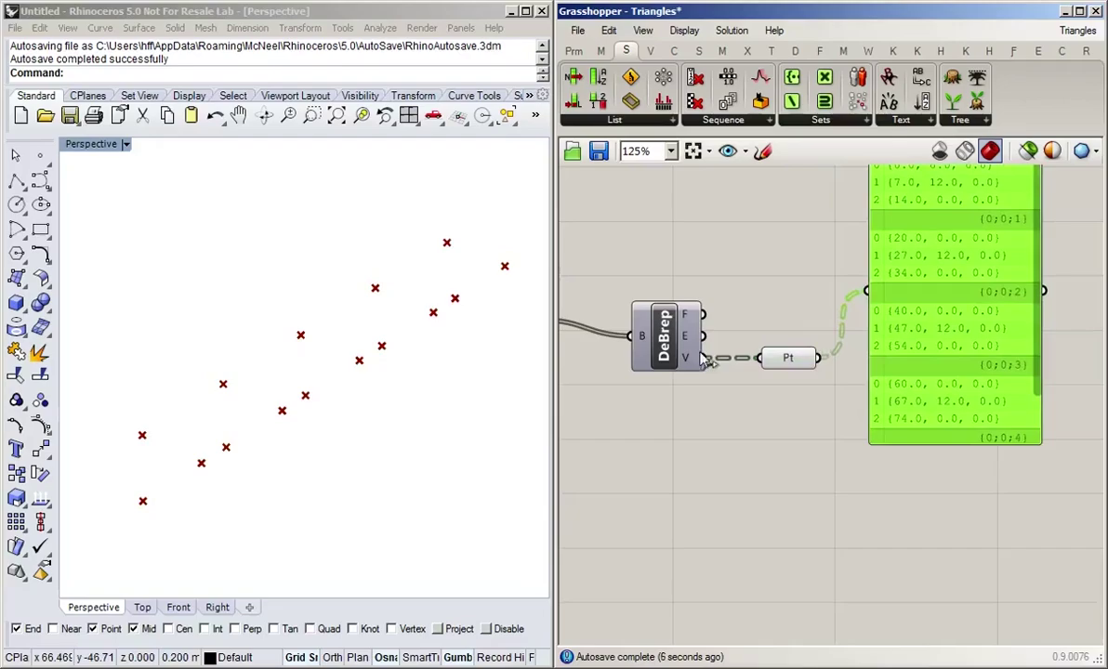
pyautogui.click(1001, 483)
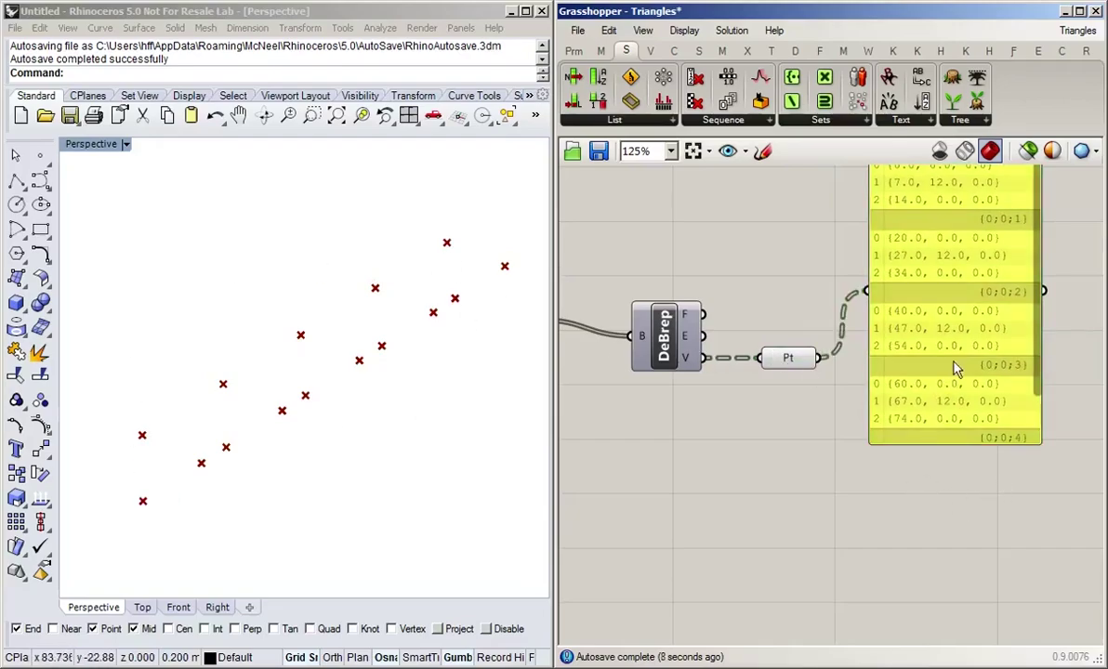
pyautogui.moveTo(888, 337); pyautogui.dragTo(914, 320)
pyautogui.click(837, 439)
# Add a PolyLine component below the panel and connect the Point parameter's output to its V input.
pyautogui.doubleClick(781, 492)
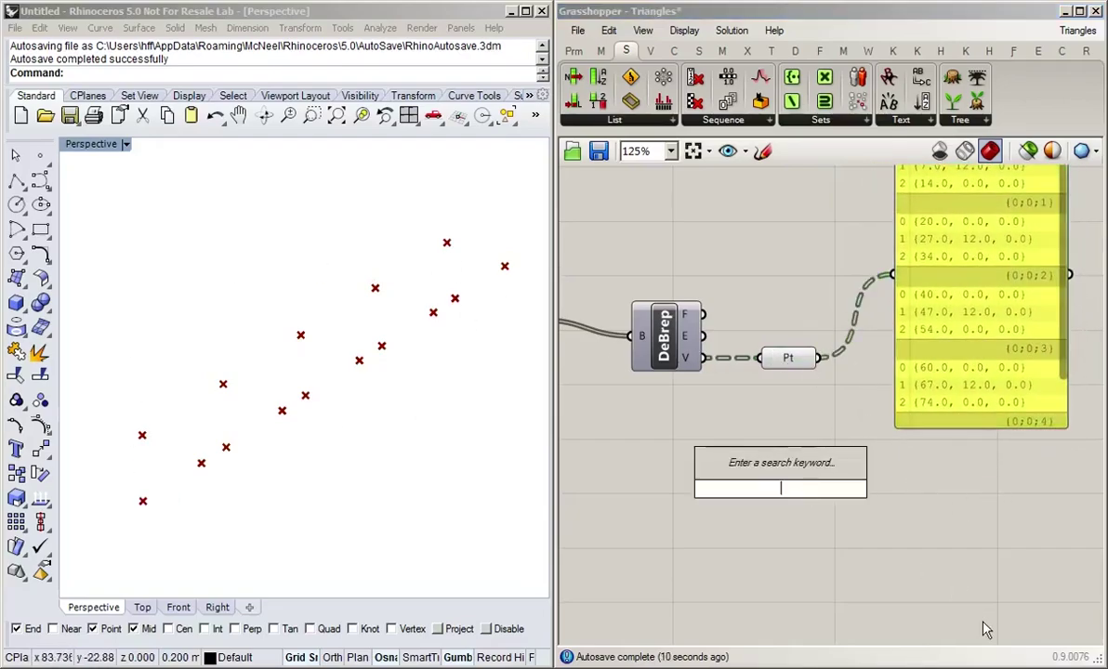
pyautogui.write('pol')
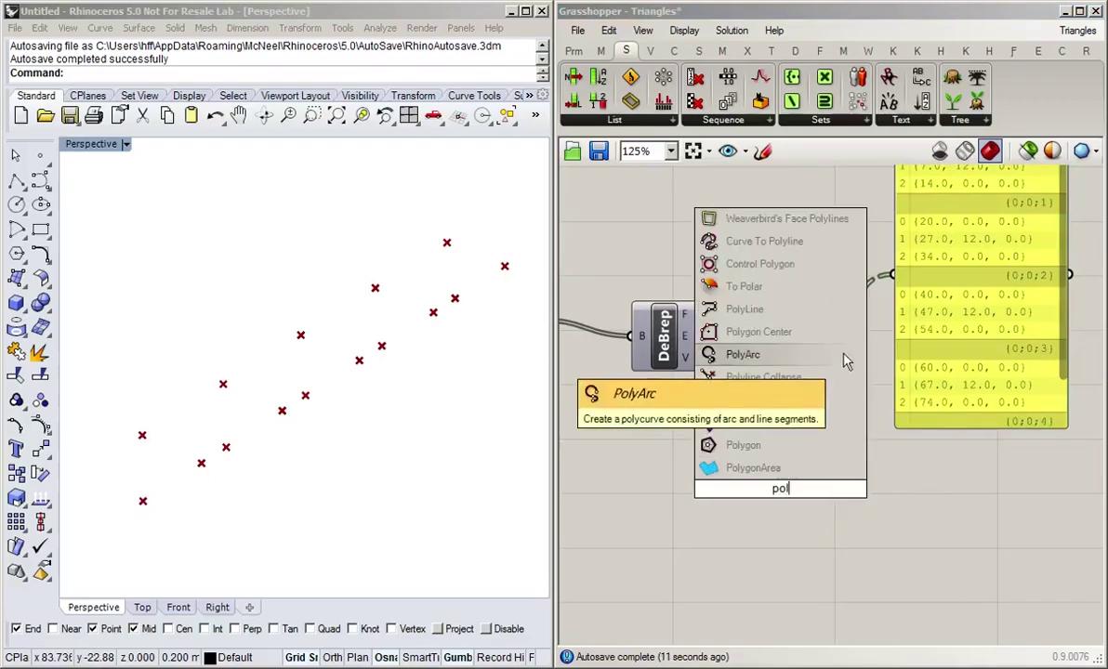
pyautogui.click(744, 308)
pyautogui.moveTo(785, 499); pyautogui.dragTo(859, 502)
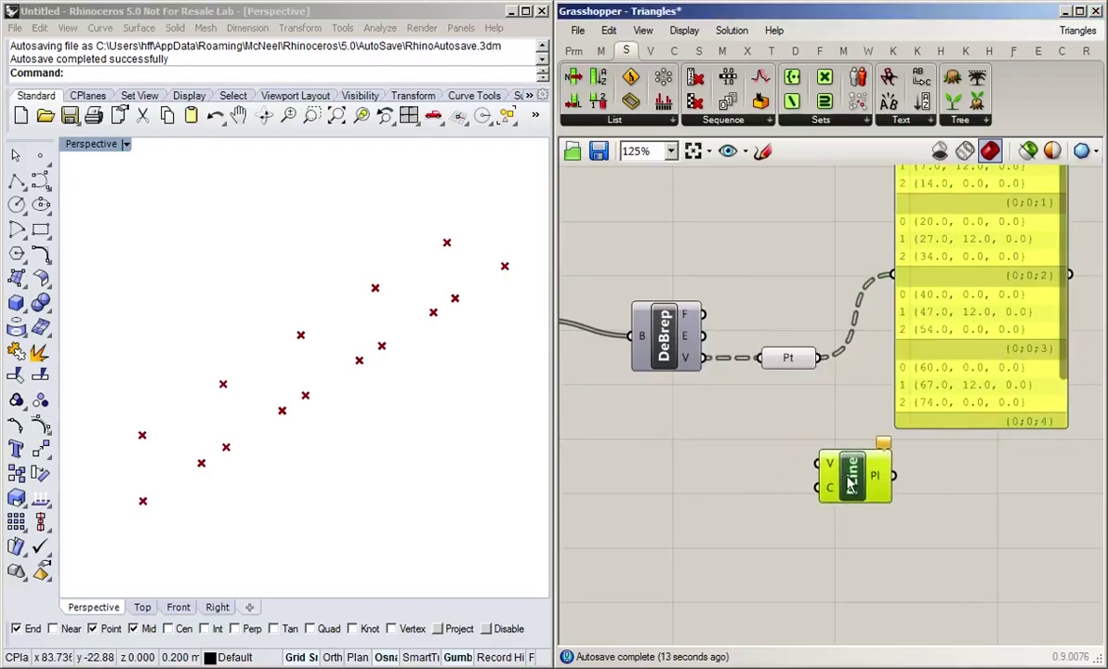
pyautogui.click(906, 445)
pyautogui.scroll(-2, 971, 453)
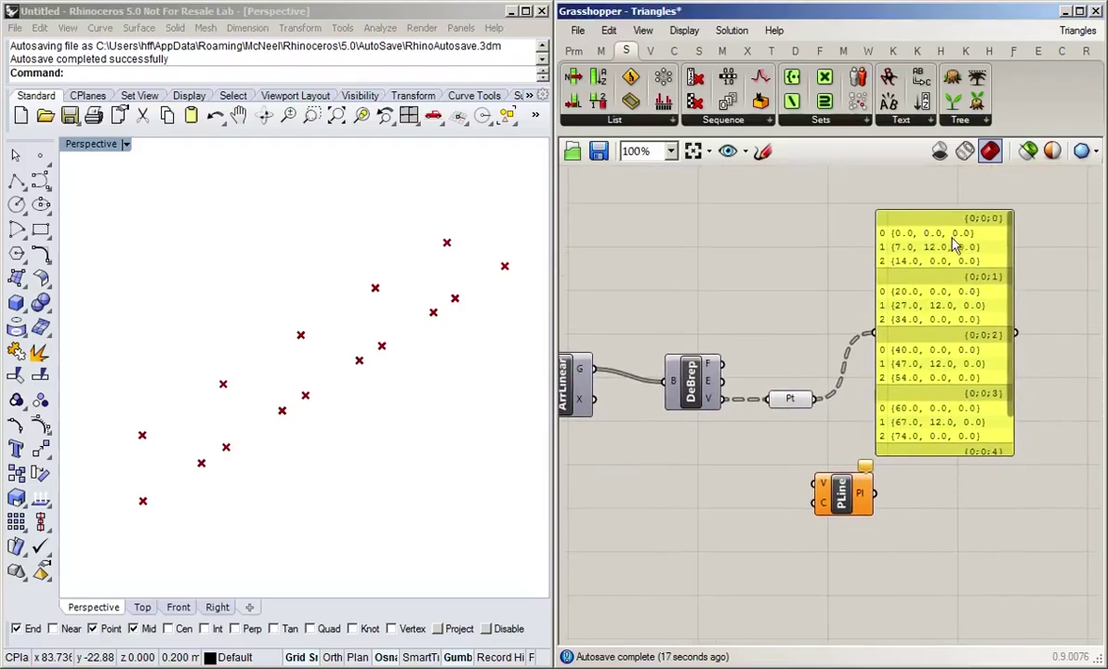
pyautogui.moveTo(943, 420); pyautogui.dragTo(971, 416)
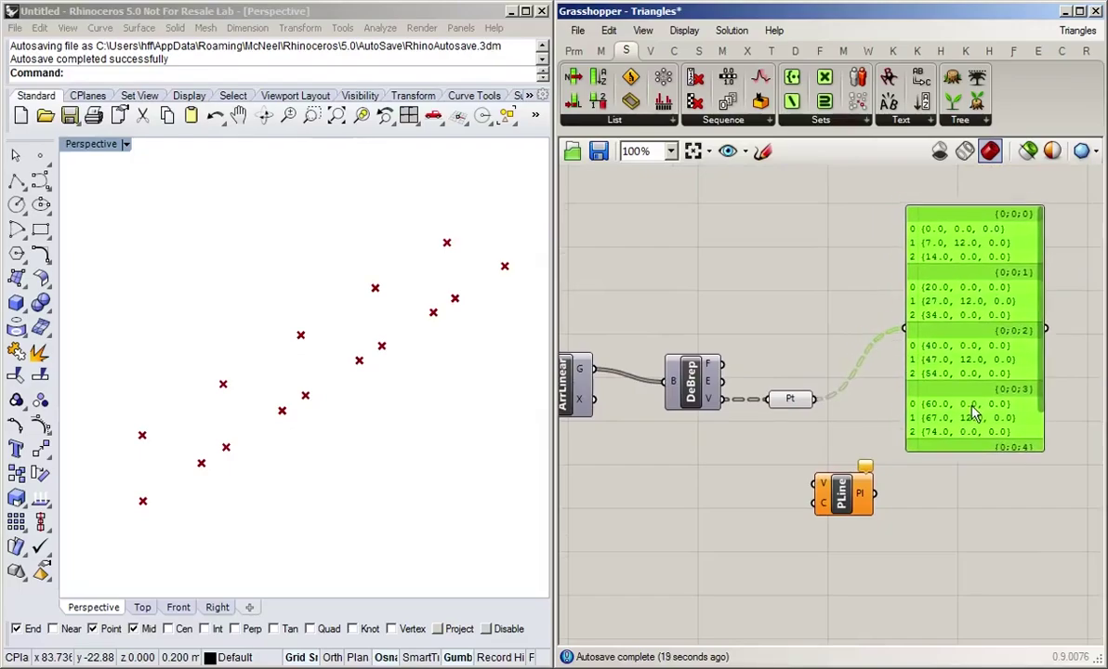
pyautogui.moveTo(816, 400); pyautogui.dragTo(801, 487)
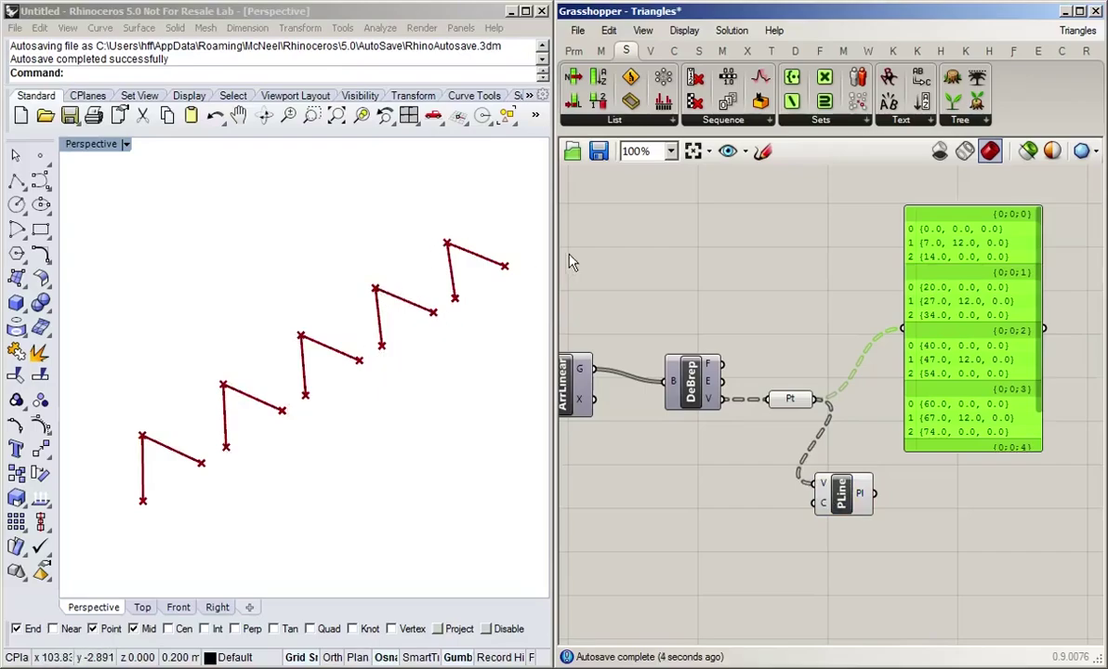
# Review the point branches in the panel, and reposition the PolyLine component and the Point parameter.
pyautogui.click(1045, 260)
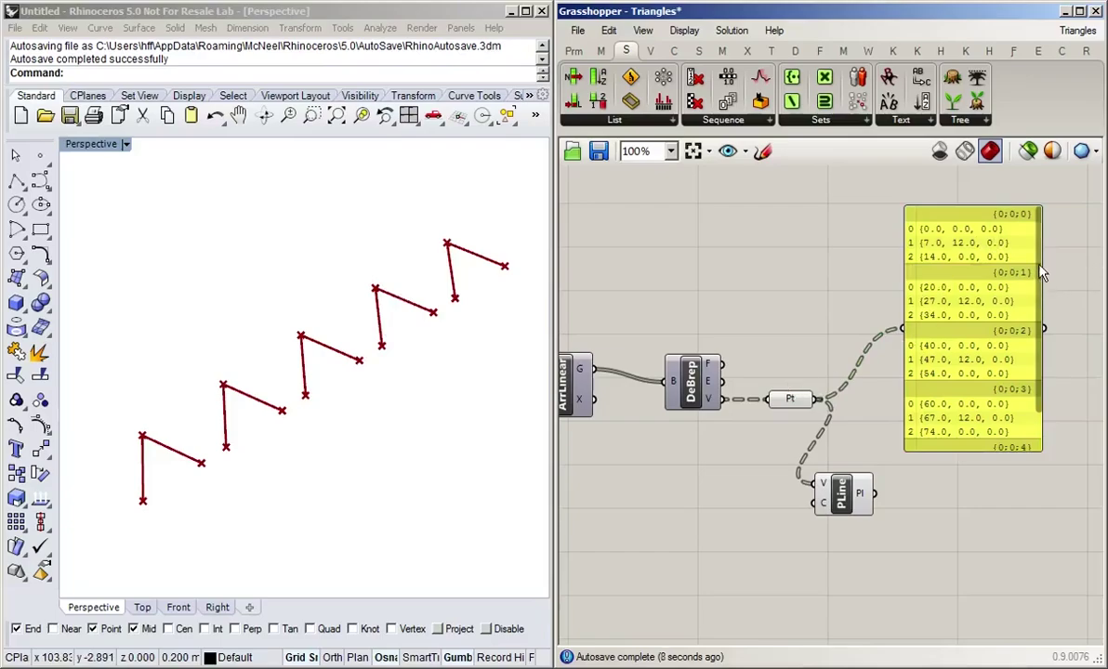
pyautogui.moveTo(1042, 271); pyautogui.dragTo(1042, 307)
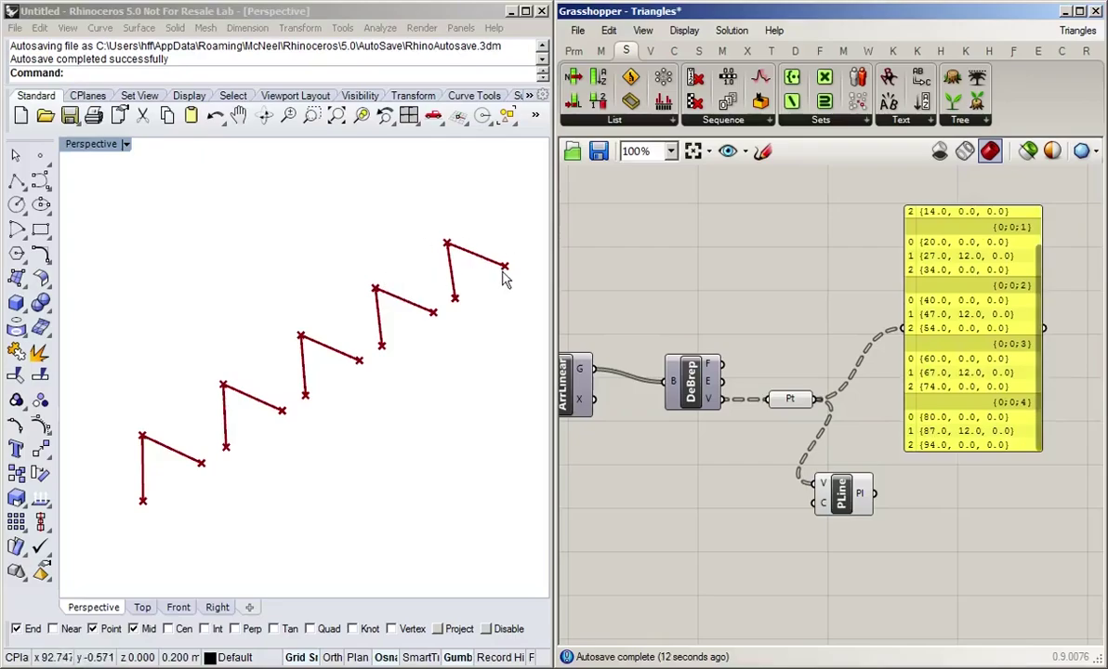
pyautogui.moveTo(1039, 350); pyautogui.dragTo(1040, 319)
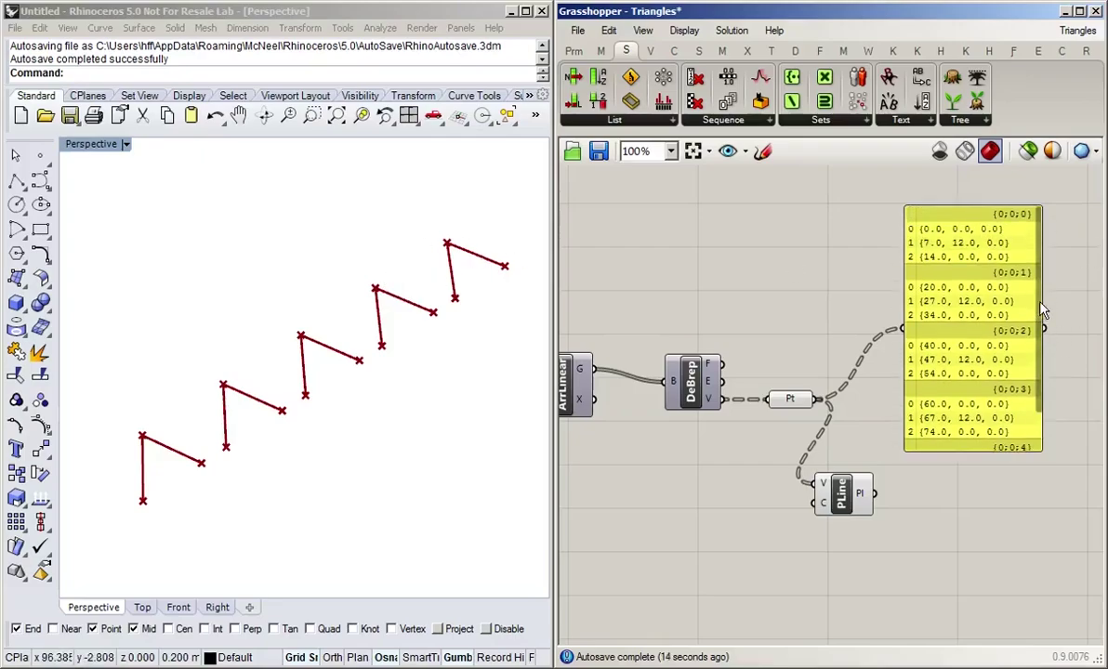
pyautogui.moveTo(835, 497); pyautogui.dragTo(864, 490)
pyautogui.scroll(1, 866, 493)
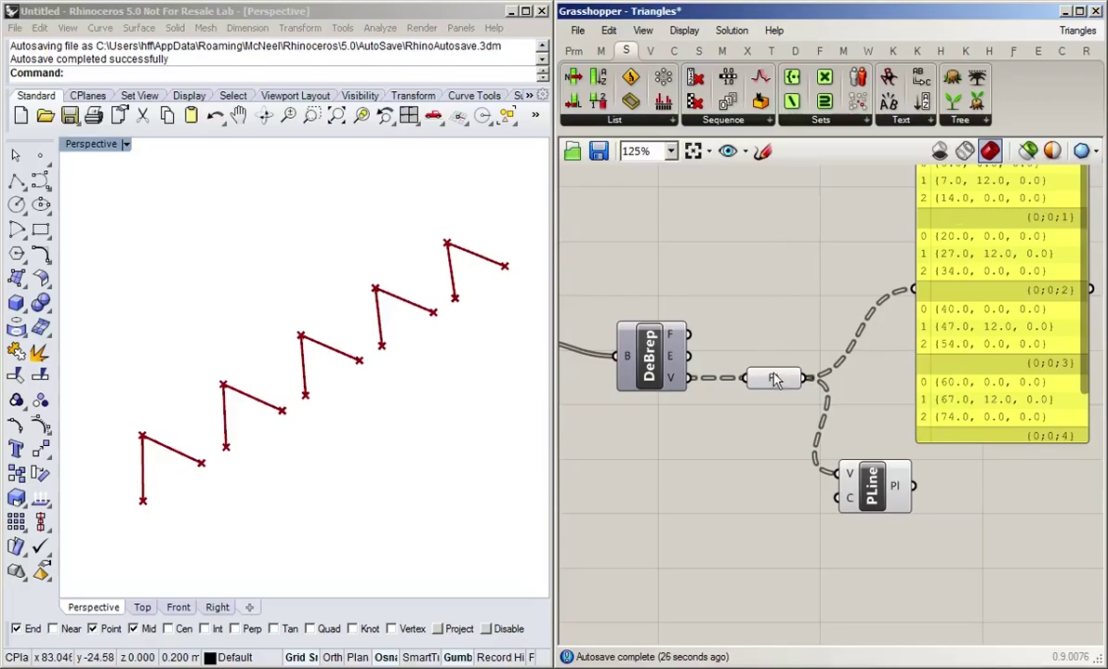
pyautogui.moveTo(773, 378); pyautogui.dragTo(759, 379)
pyautogui.click(743, 409)
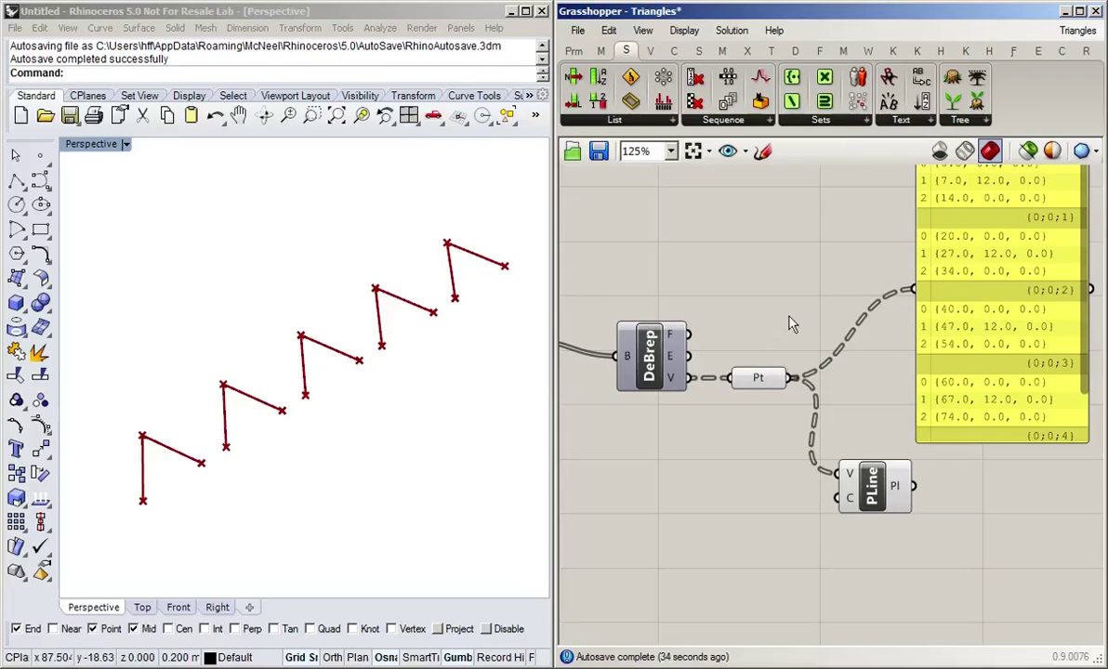
pyautogui.scroll(-2, 788, 324)
pyautogui.moveTo(825, 492); pyautogui.dragTo(810, 521)
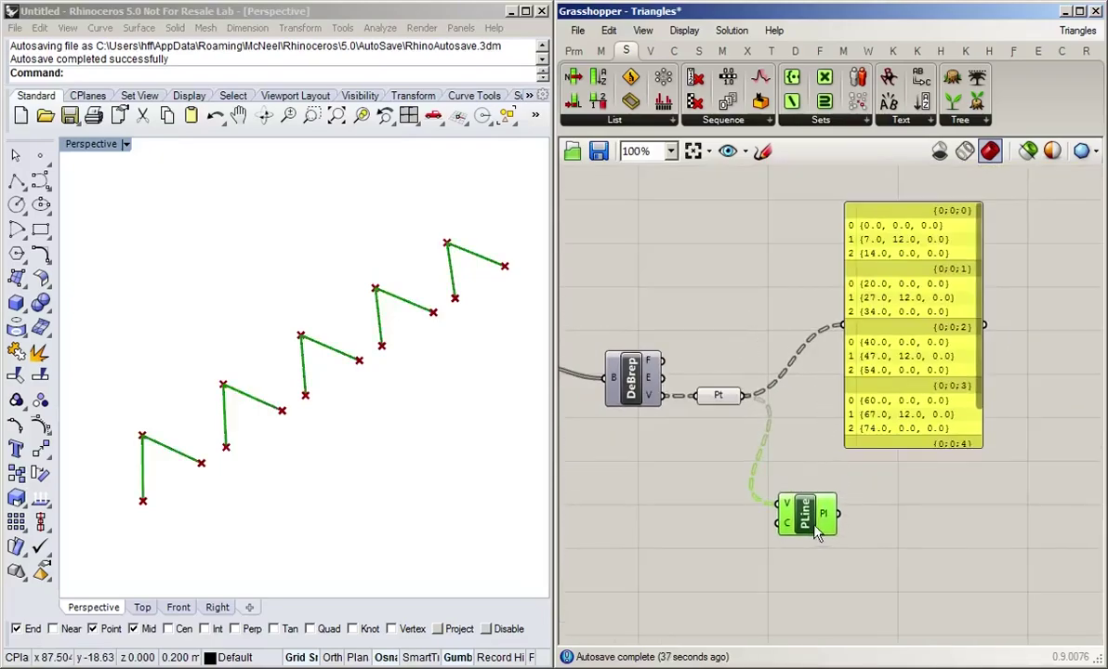
# Add a Param Viewer above Deconstruct Brep and connect the Point parameter's output to it.
pyautogui.doubleClick(845, 506)
pyautogui.write('panel')
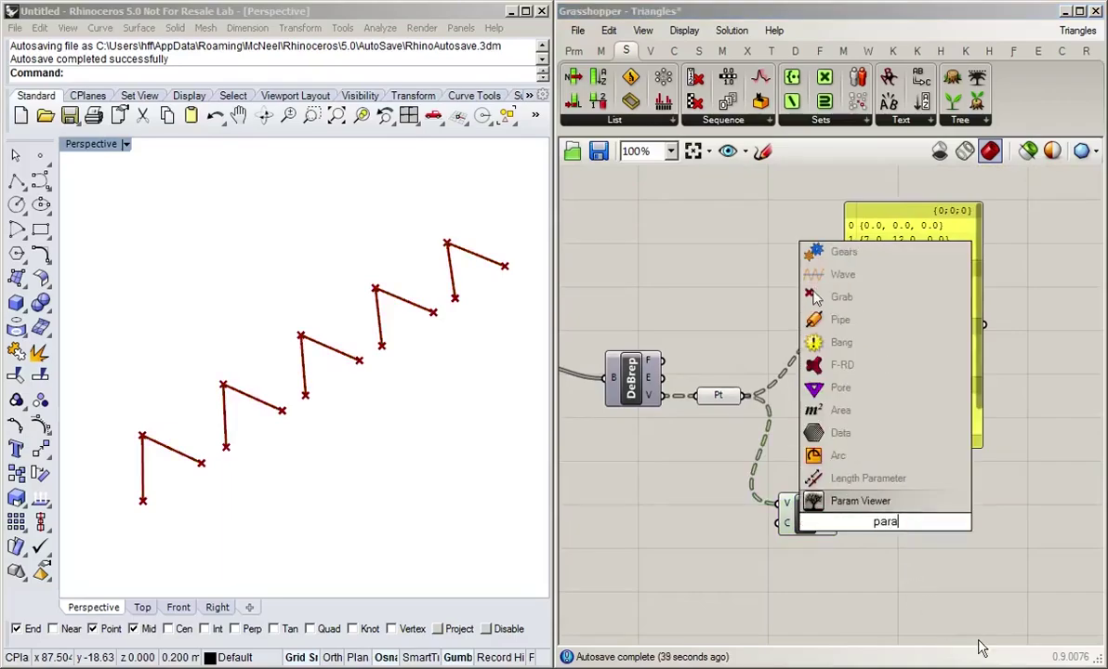
pyautogui.press('Return')
pyautogui.moveTo(910, 553); pyautogui.dragTo(754, 273)
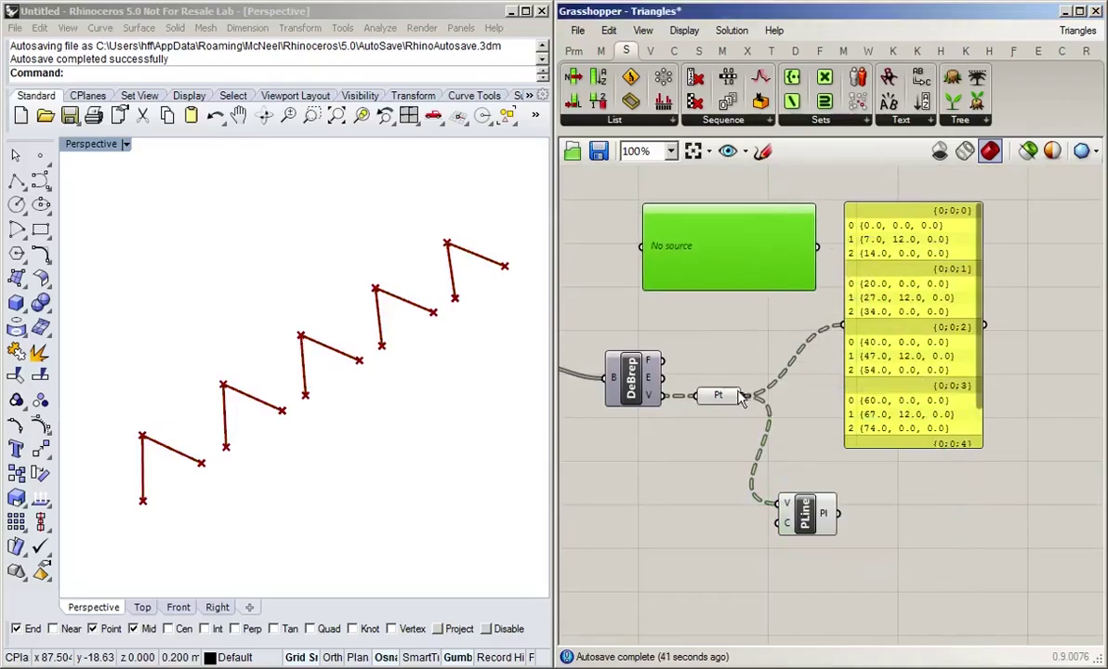
pyautogui.moveTo(761, 395); pyautogui.dragTo(642, 247)
# Switch the Param Viewer to Draw Tree and enlarge it to display the branch diagram.
pyautogui.rightClick(737, 271)
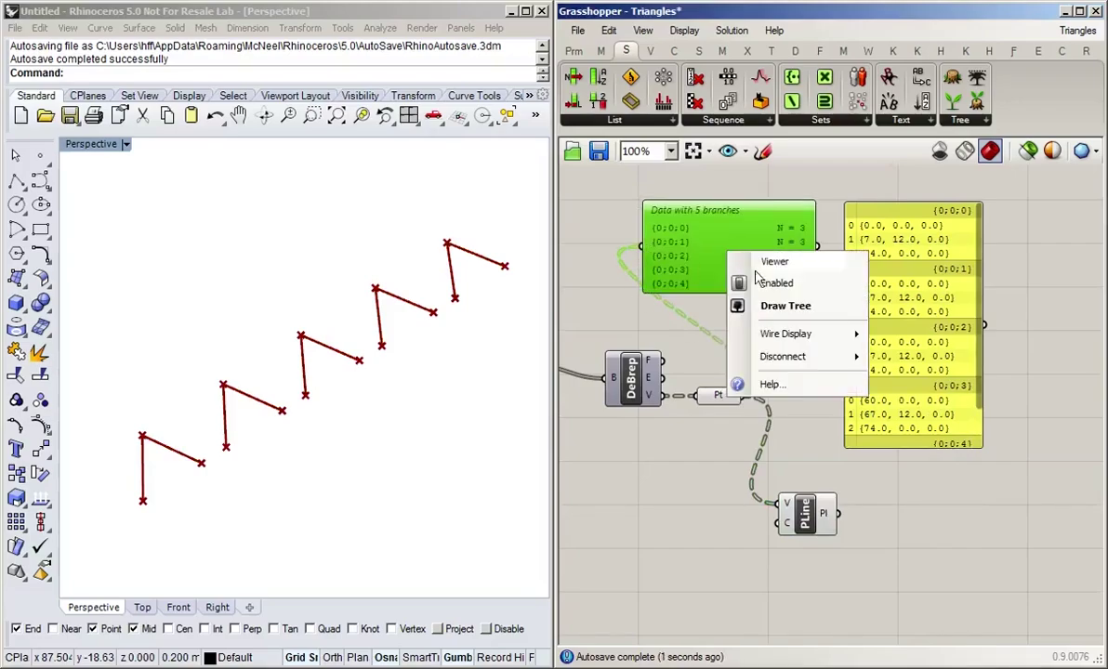
pyautogui.click(796, 313)
pyautogui.moveTo(745, 292); pyautogui.dragTo(745, 337)
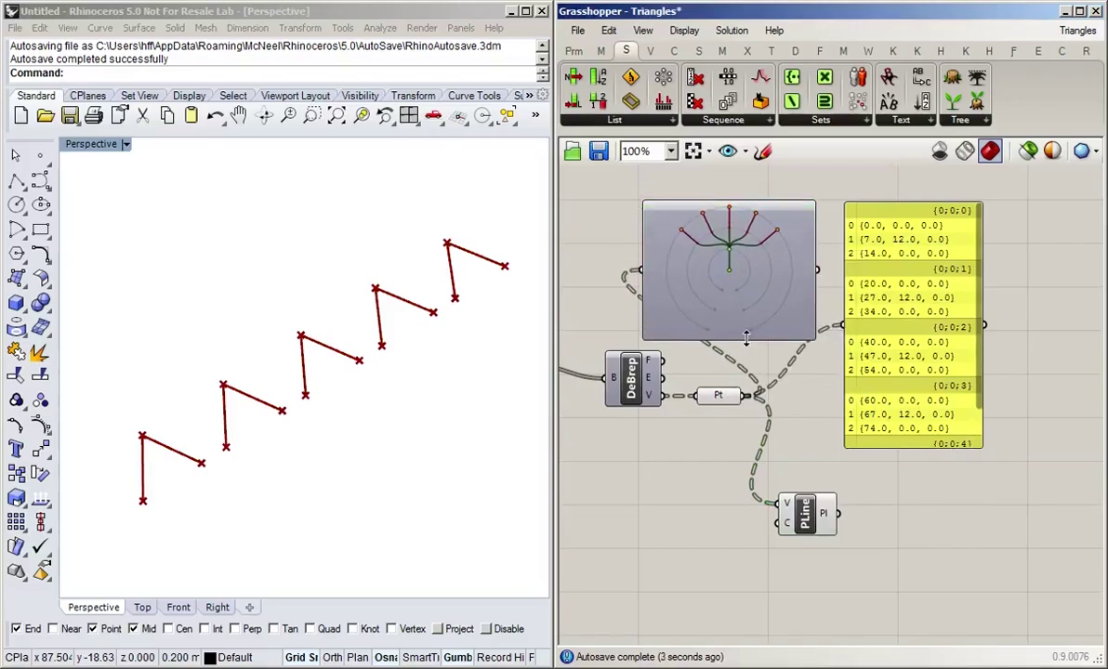
pyautogui.moveTo(696, 287); pyautogui.dragTo(707, 296)
pyautogui.click(707, 448)
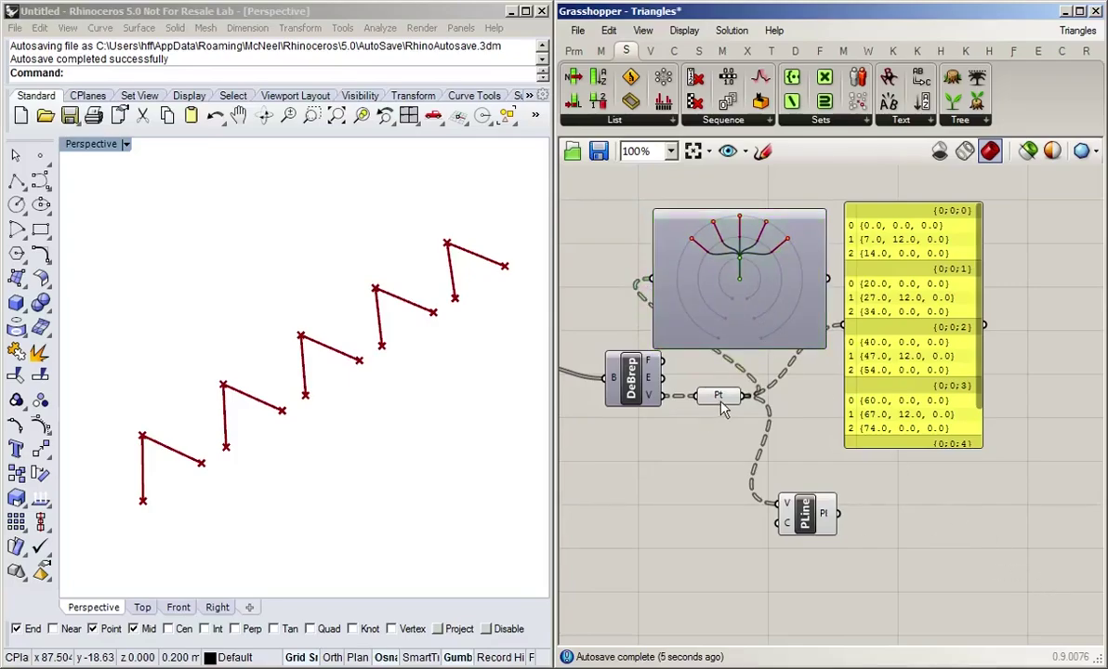
# Flatten the Point parameter, move the panel clear of the Param Viewer, and examine the single list and the polyline.
pyautogui.moveTo(723, 409)
pyautogui.mouseDown()
pyautogui.moveTo(727, 344)
pyautogui.moveTo(712, 414)
pyautogui.mouseUp()
pyautogui.rightClick(732, 412)
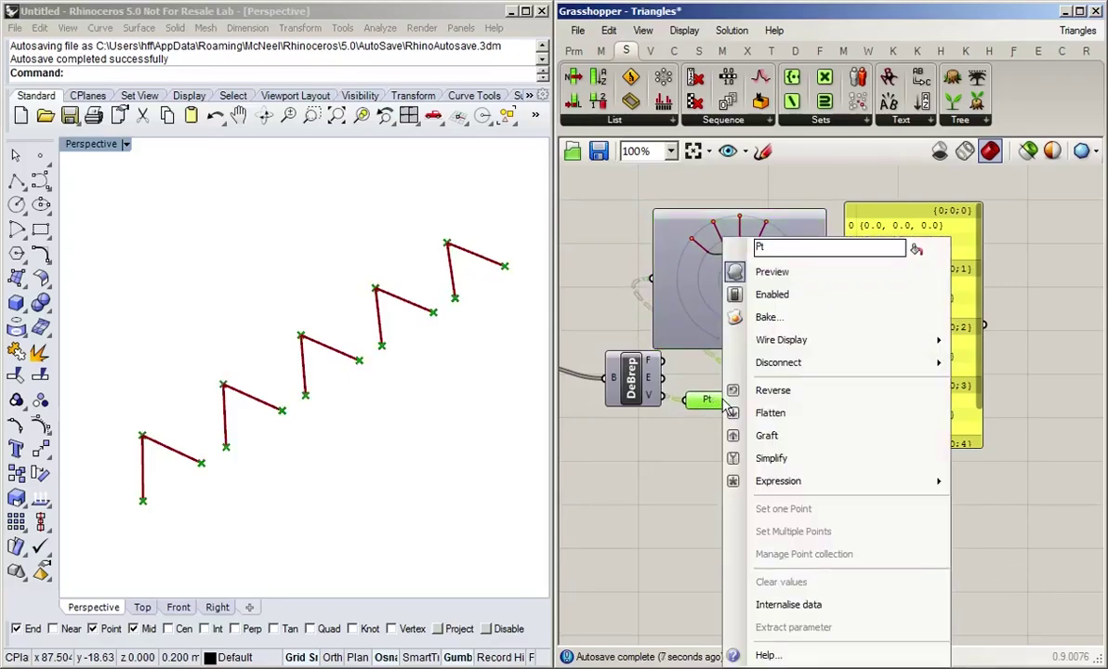
pyautogui.click(771, 413)
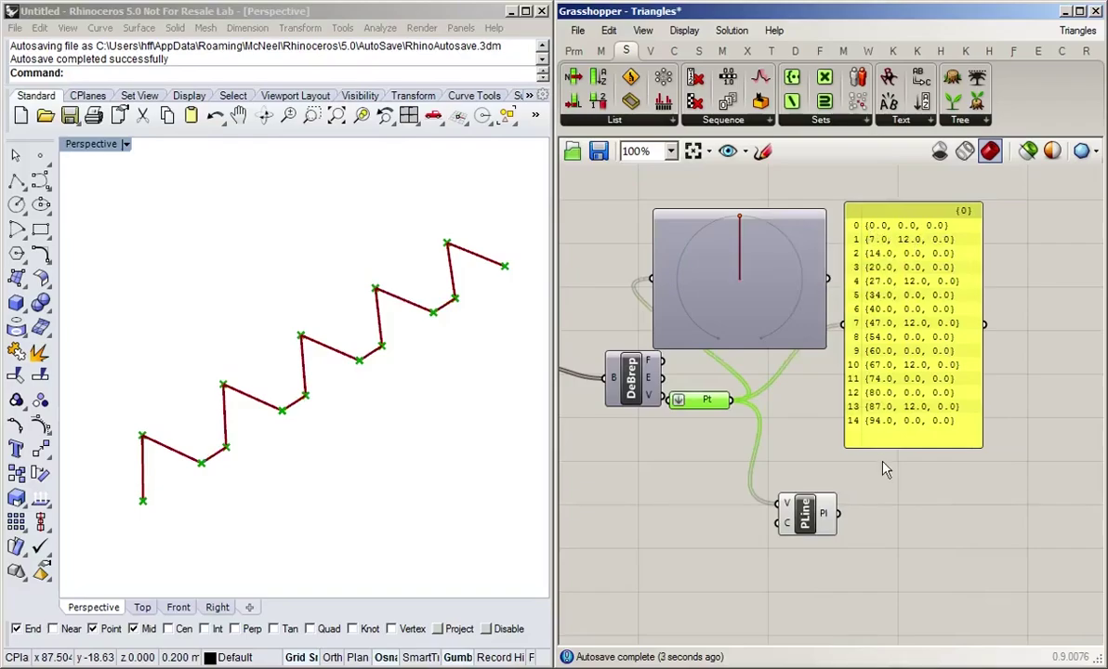
pyautogui.moveTo(850, 399); pyautogui.dragTo(865, 427)
pyautogui.click(860, 557)
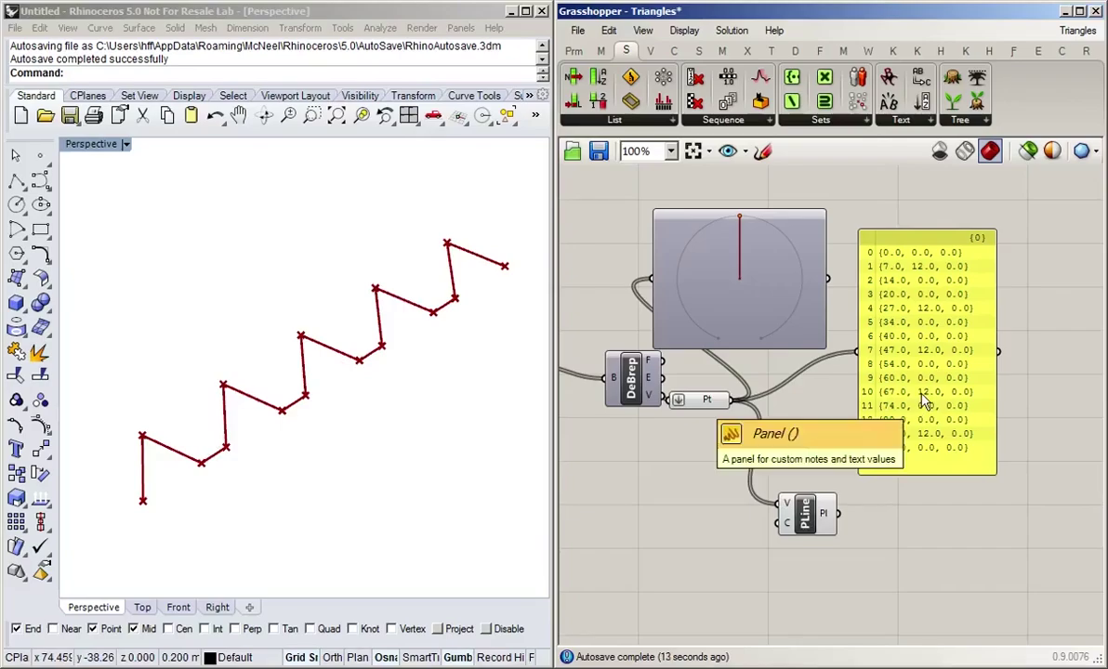
pyautogui.click(918, 120)
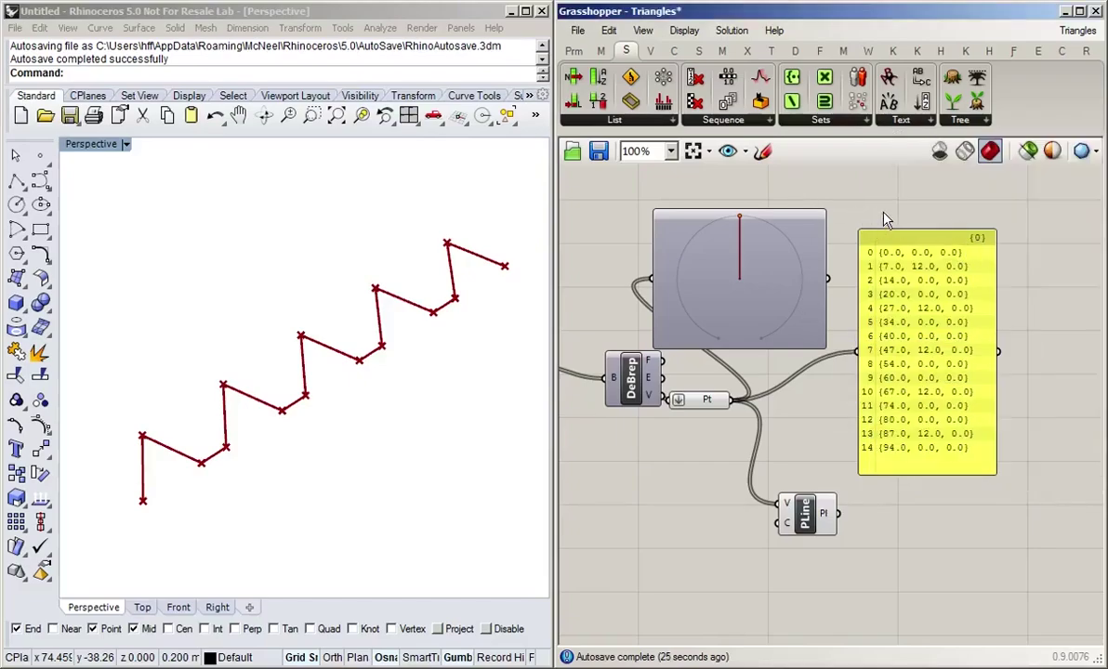
# Nudge the Param Viewer, switch to the open Surface_Split definition, and frame its gridded surface and component groups.
pyautogui.moveTo(753, 283); pyautogui.dragTo(768, 276)
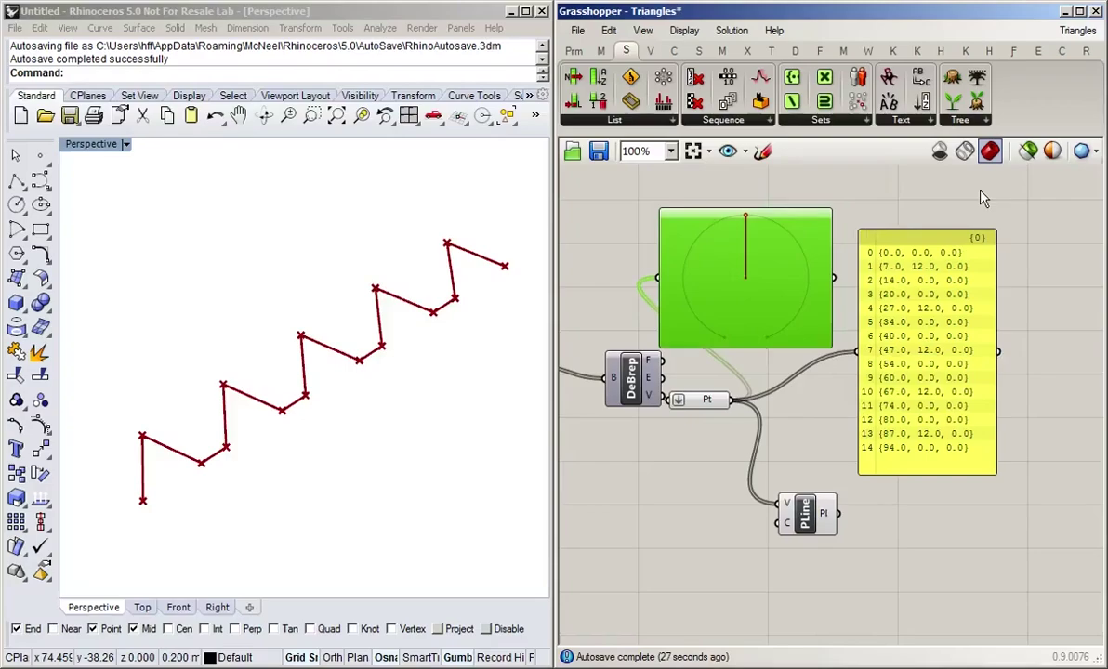
pyautogui.moveTo(1083, 39)
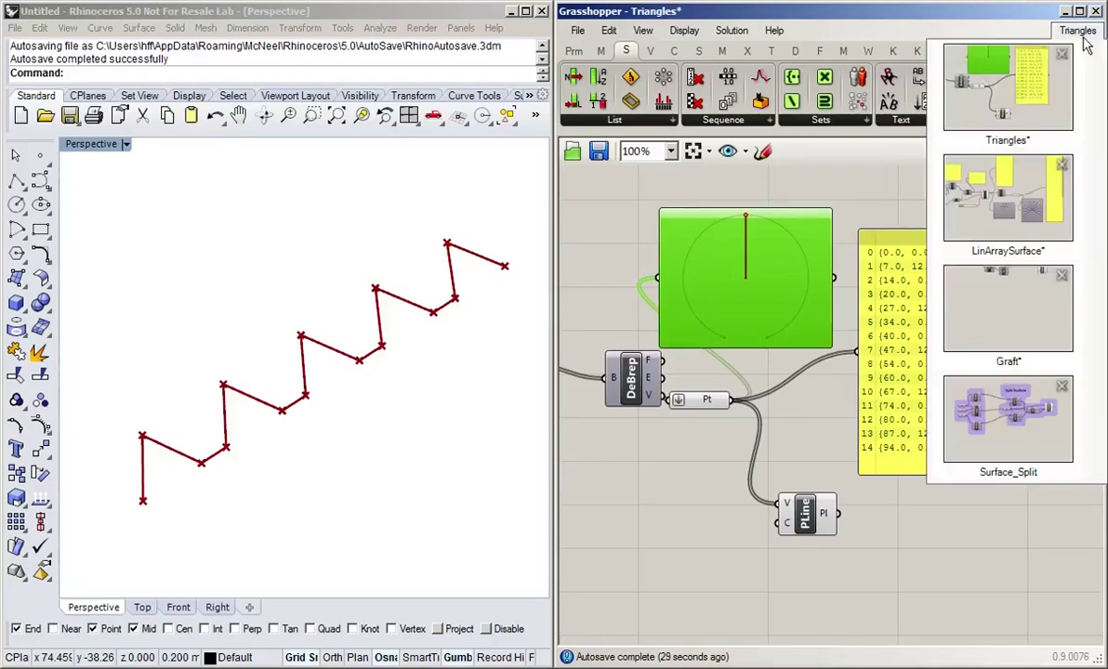
pyautogui.click(980, 451)
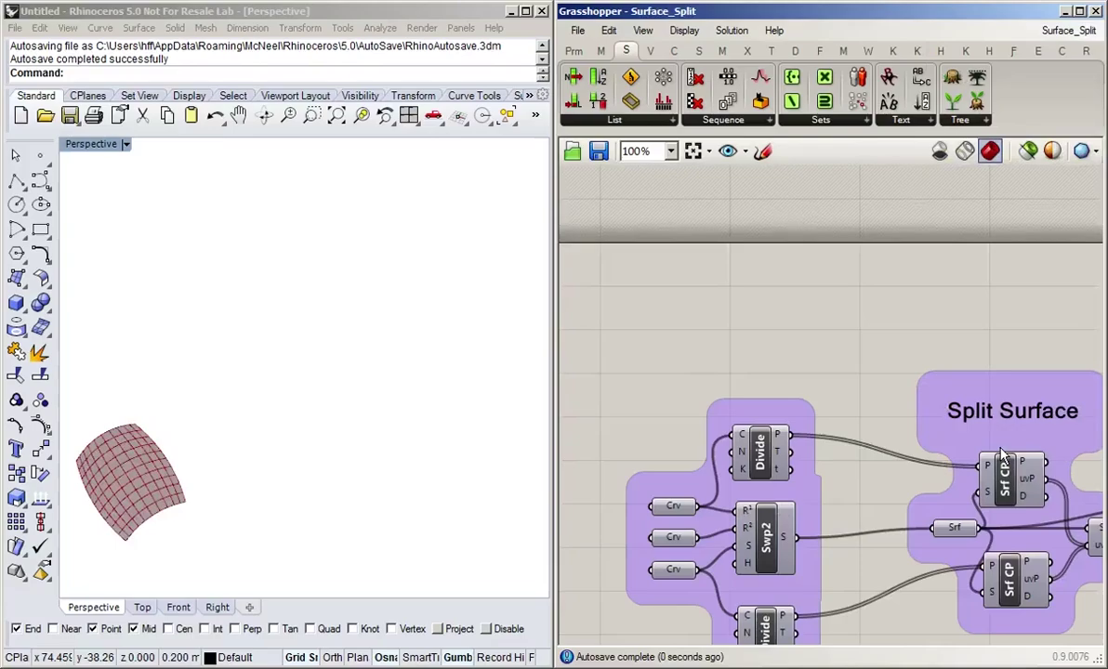
pyautogui.moveTo(149, 567); pyautogui.dragTo(439, 385, button='right')
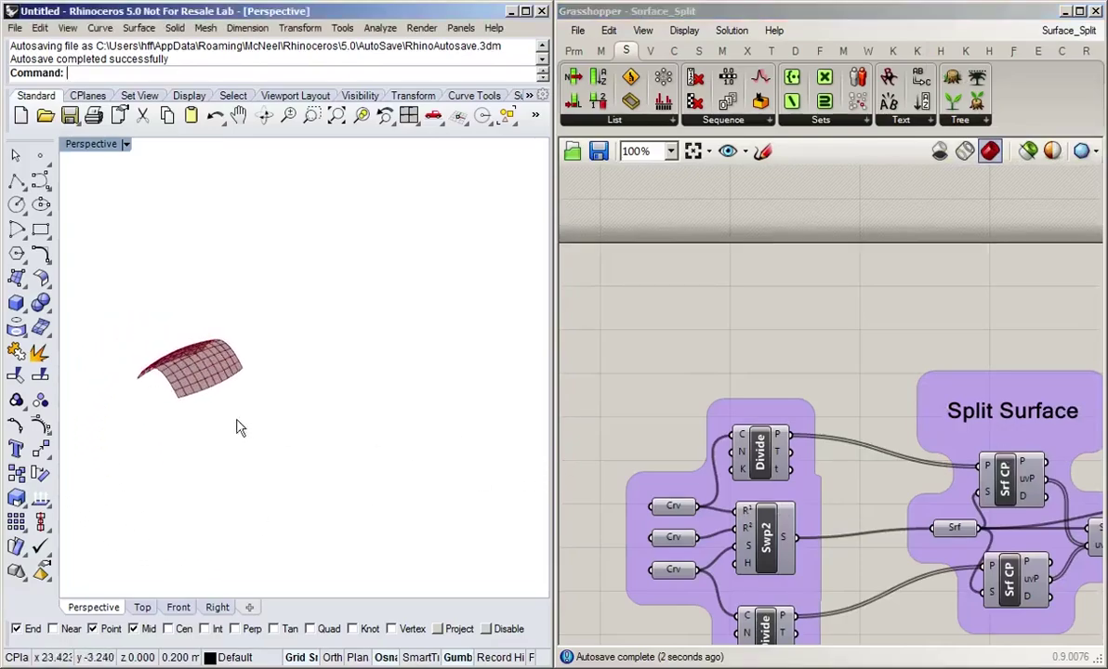
pyautogui.scroll(3, 146, 368)
pyautogui.moveTo(281, 492); pyautogui.dragTo(349, 451, button='right')
pyautogui.moveTo(797, 366); pyautogui.dragTo(752, 286, button='right')
pyautogui.moveTo(740, 468); pyautogui.dragTo(617, 302, button='right')
# Preview only selected components to examine the Divide points, surface closest points and Iso curves, and restore the full preview.
pyautogui.click(621, 348)
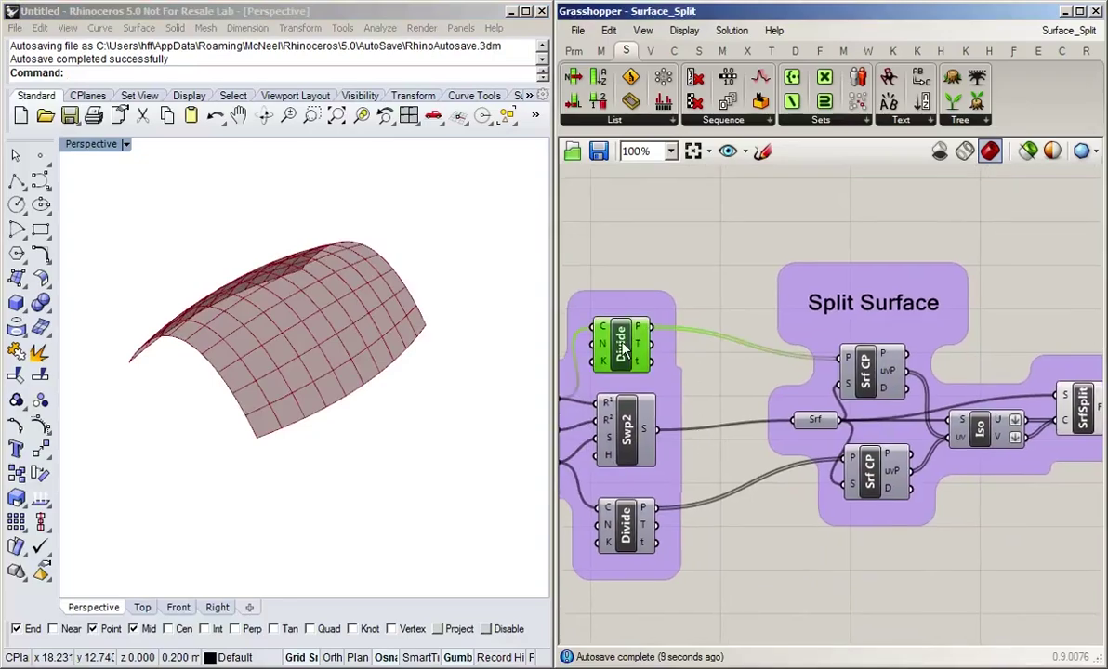
pyautogui.click(1027, 150)
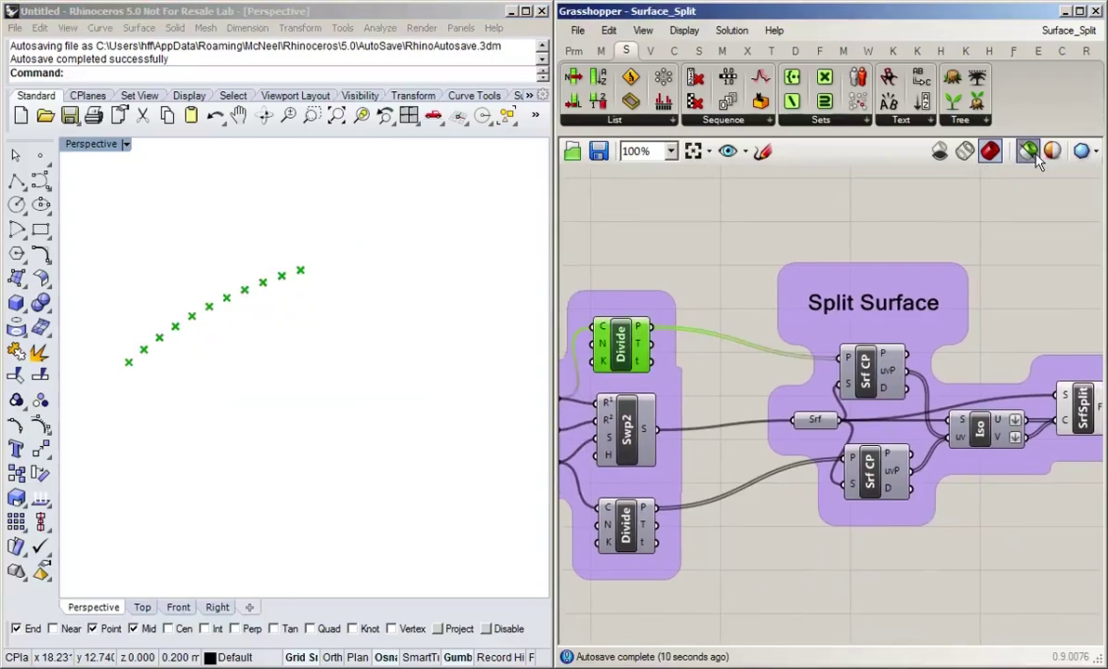
pyautogui.click(609, 516)
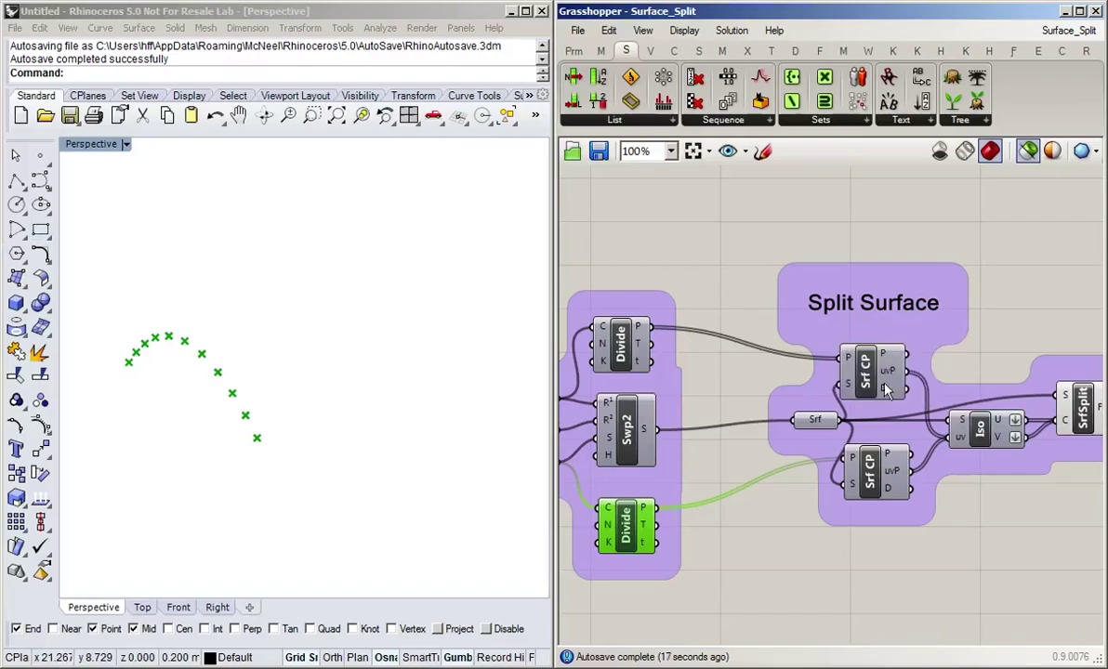
pyautogui.click(860, 370)
pyautogui.click(883, 494)
pyautogui.moveTo(882, 498); pyautogui.dragTo(851, 425, button='right')
pyautogui.click(871, 425)
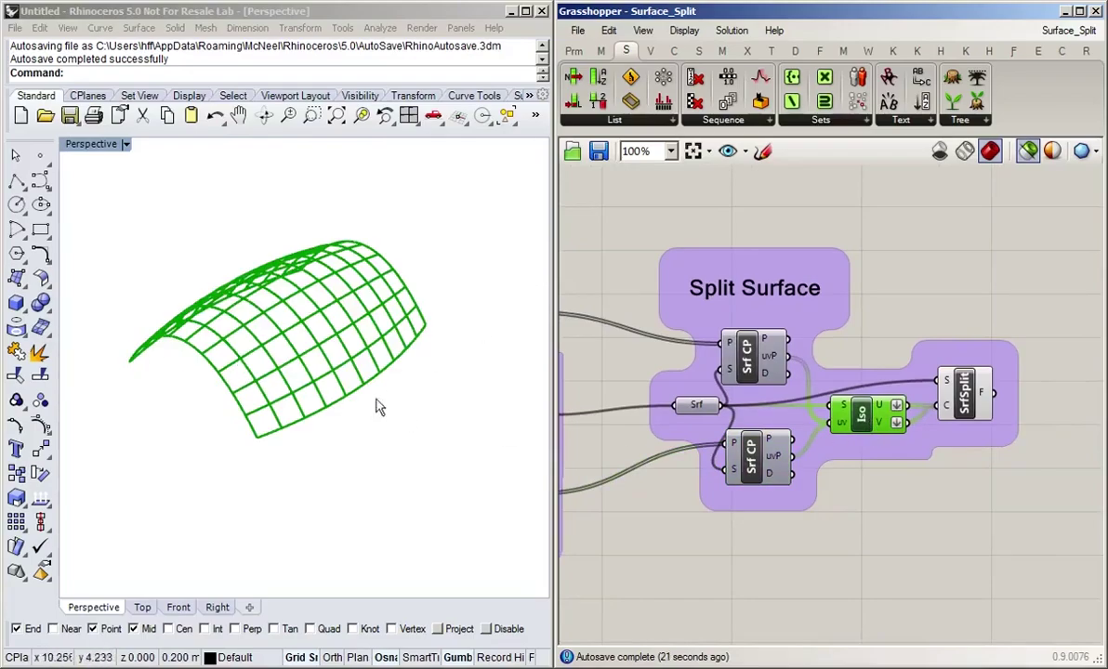
pyautogui.click(929, 549)
pyautogui.click(1029, 152)
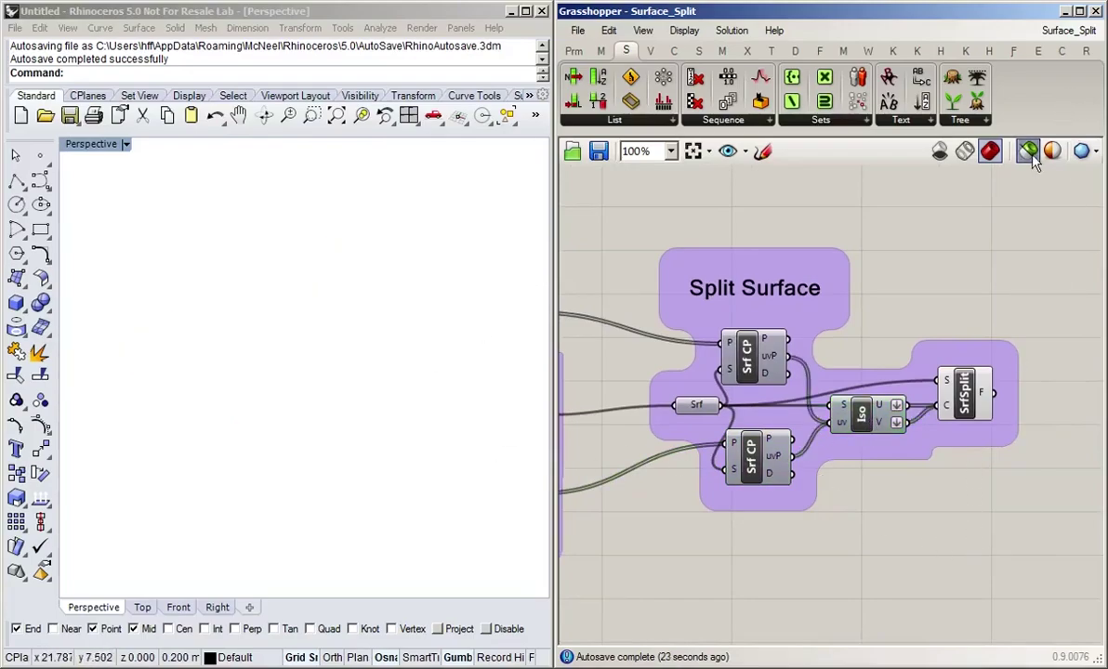
# Add a Panel above the Surface Split component and connect the Iso component's U output to it.
pyautogui.scroll(1, 969, 550)
pyautogui.doubleClick(963, 530)
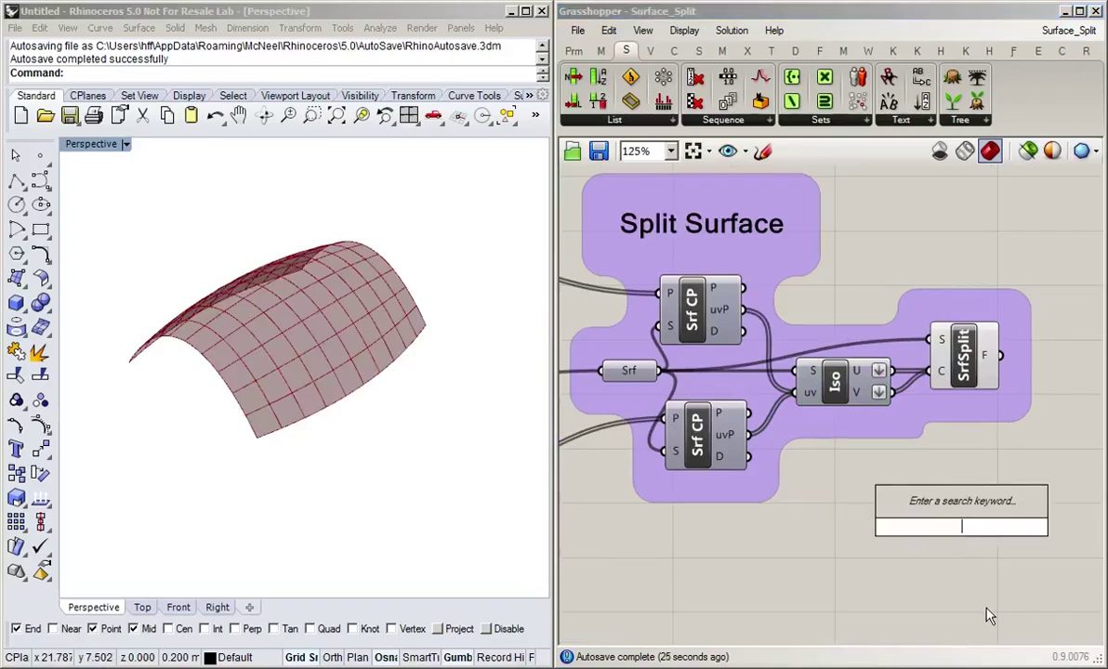
pyautogui.write('pan')
pyautogui.press('Return')
pyautogui.moveTo(976, 558); pyautogui.dragTo(999, 269)
pyautogui.moveTo(891, 370); pyautogui.dragTo(895, 238)
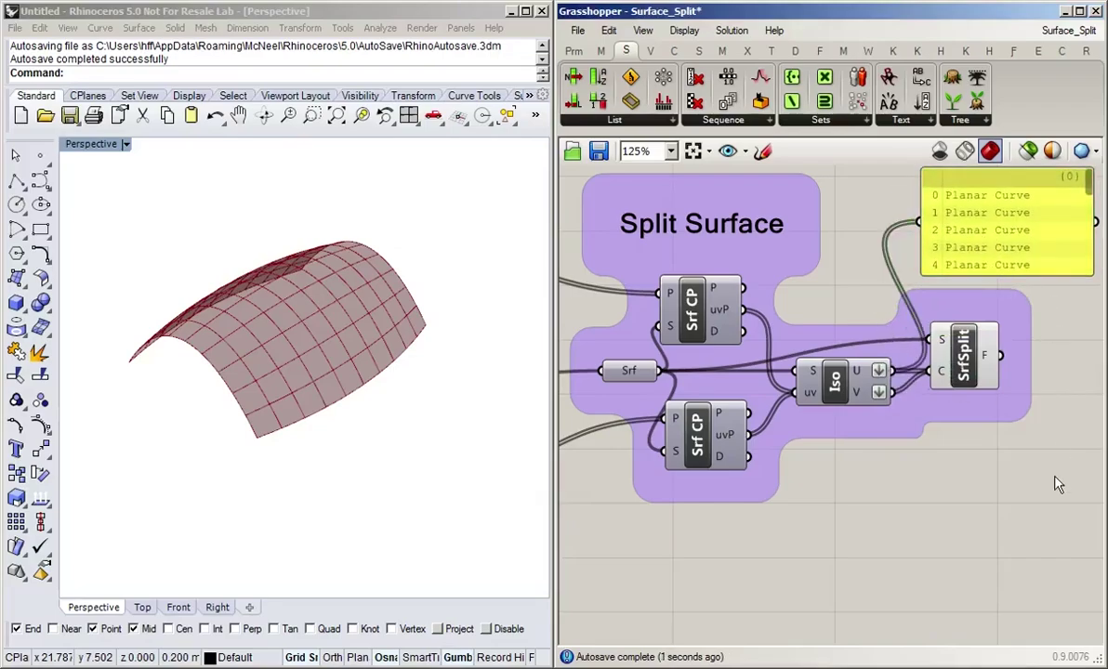
# Remove the Flatten option from the Iso component's U and V outputs.
pyautogui.scroll(-2, 1051, 493)
pyautogui.moveTo(1046, 502); pyautogui.dragTo(909, 507, button='right')
pyautogui.click(848, 395)
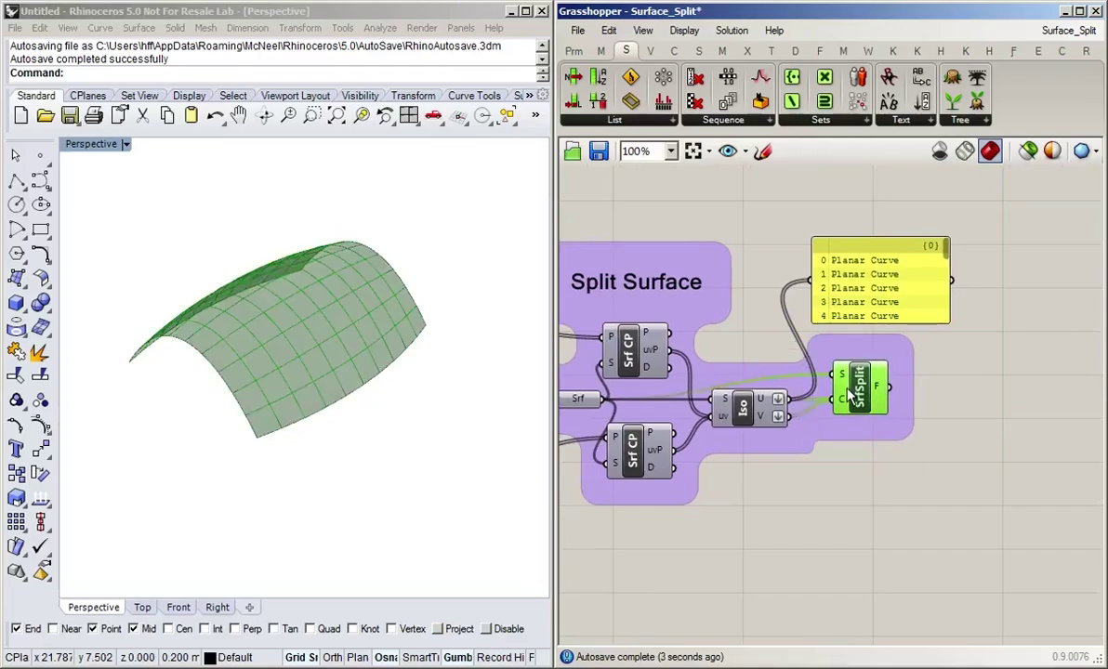
pyautogui.click(782, 475)
pyautogui.scroll(2, 769, 395)
pyautogui.rightClick(785, 405)
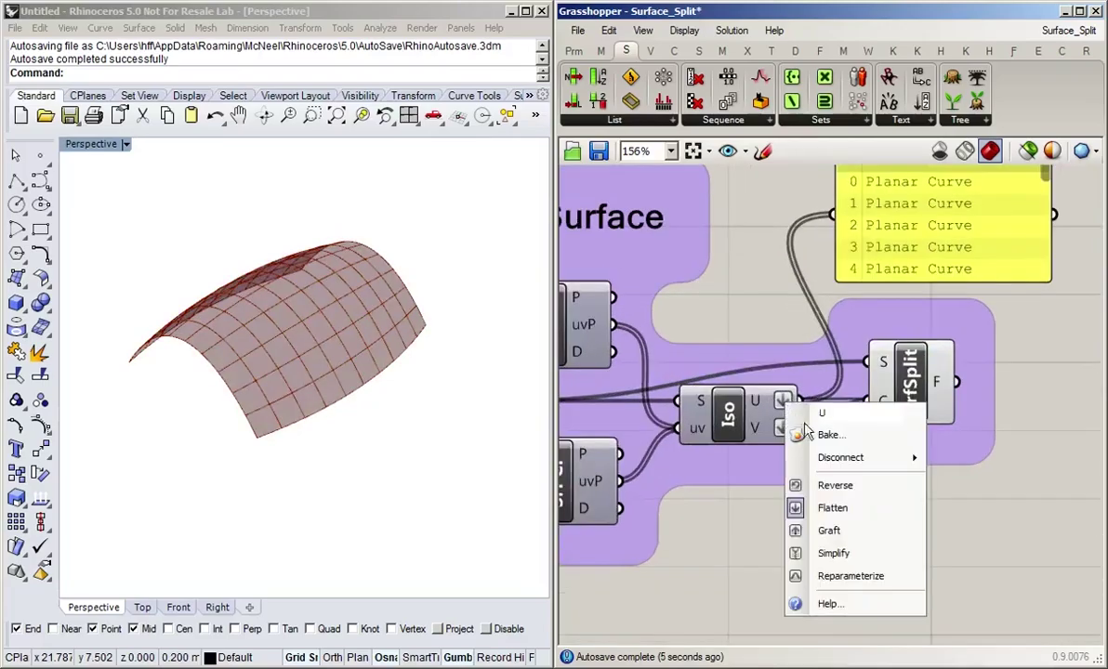
pyautogui.click(833, 507)
pyautogui.rightClick(784, 428)
pyautogui.click(832, 508)
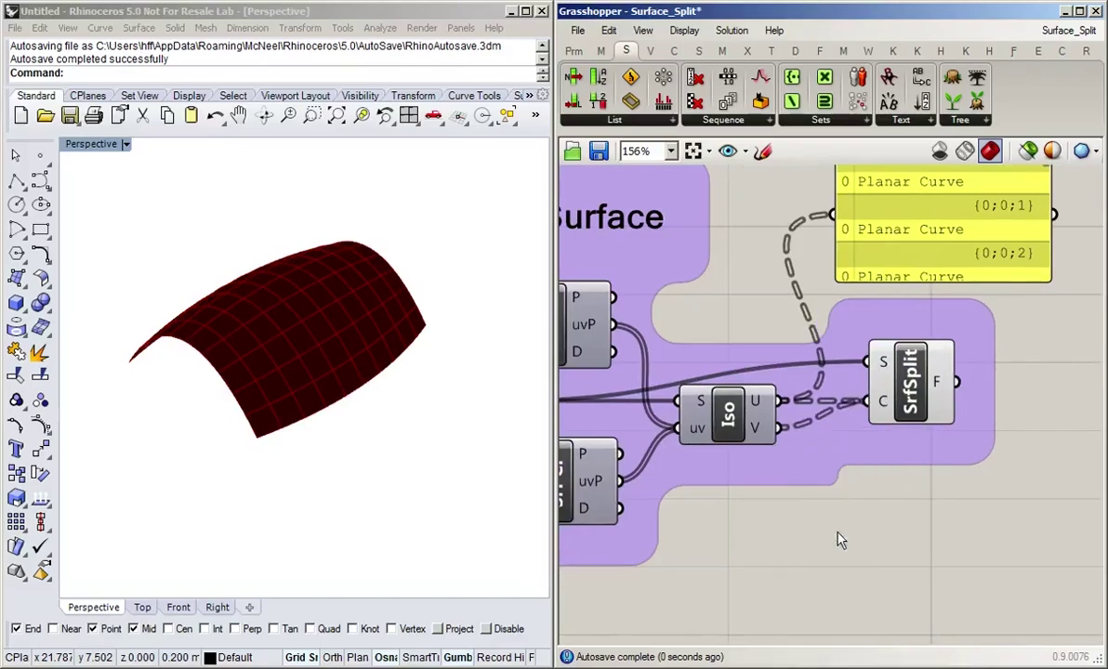
pyautogui.scroll(-3, 929, 510)
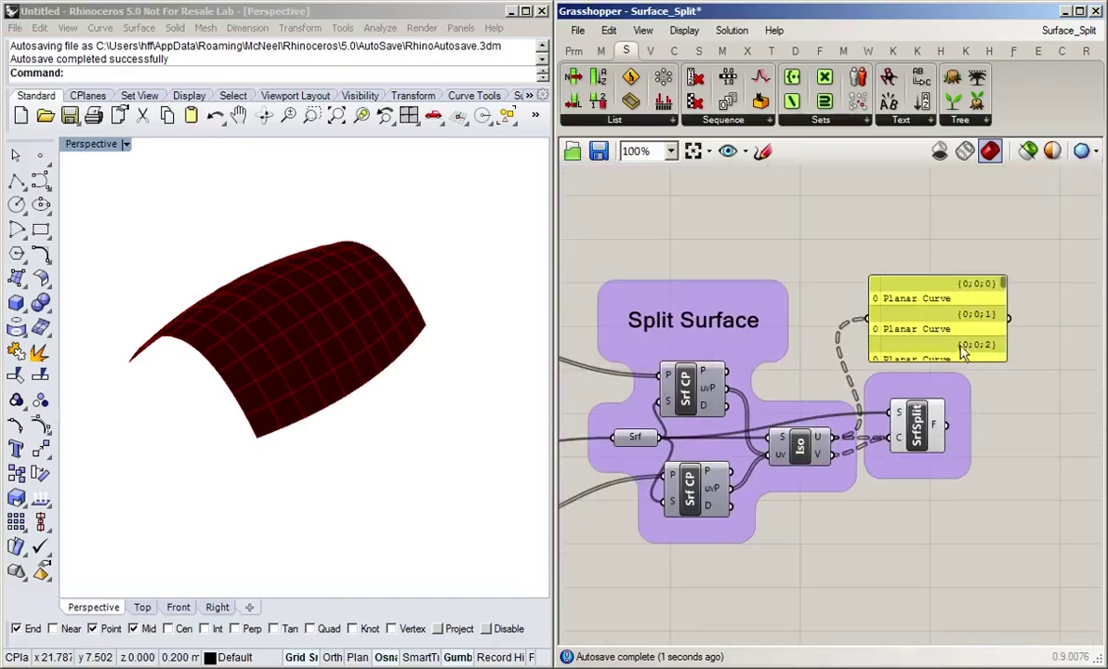
# Enlarge and reposition the panel, and examine the branch paths listed for the U isocurves.
pyautogui.moveTo(962, 351); pyautogui.dragTo(988, 581)
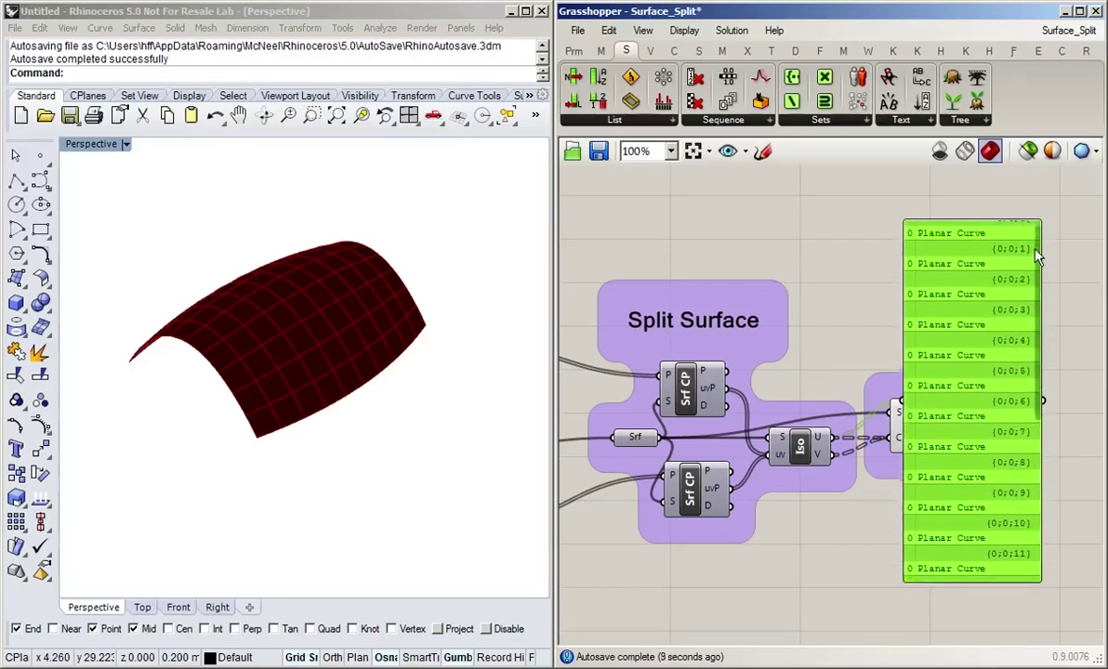
pyautogui.scroll(-2, 1034, 249)
pyautogui.moveTo(1042, 262); pyautogui.dragTo(874, 448)
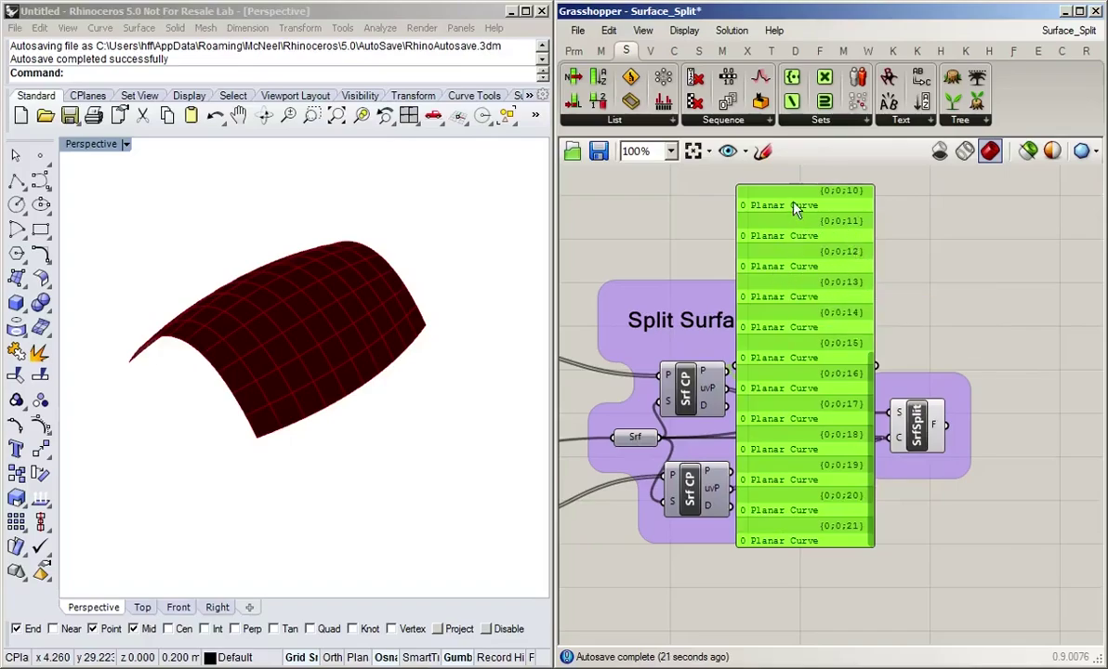
pyautogui.click(906, 326)
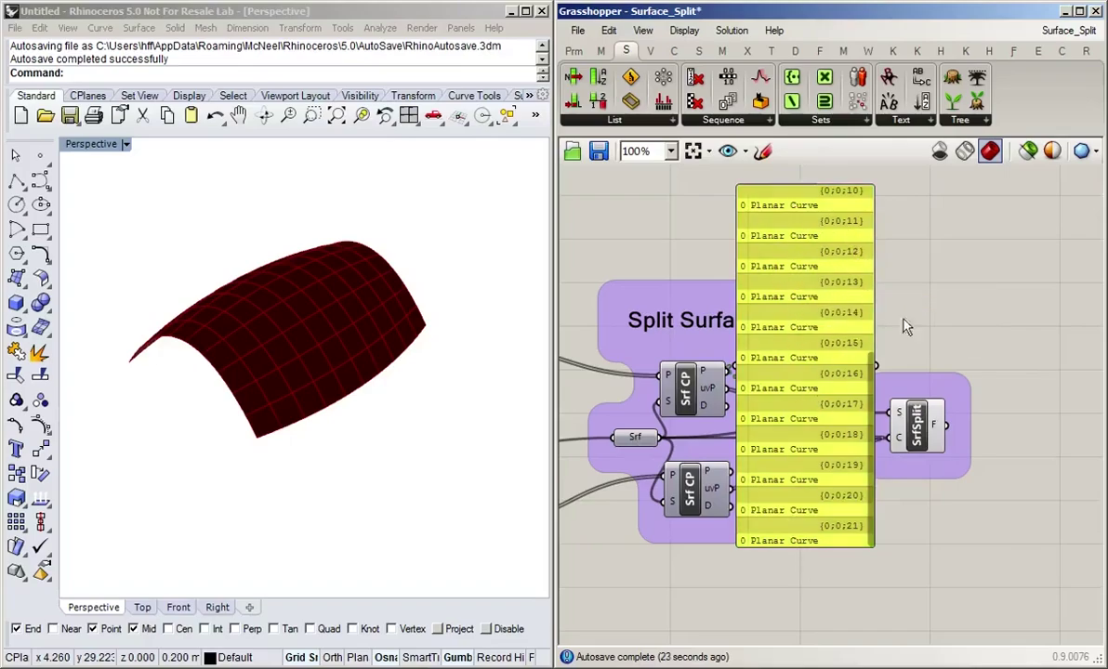
# Bake the Surface Split component's fragments into the Rhino model.
pyautogui.click(918, 425)
pyautogui.middleClick(919, 426)
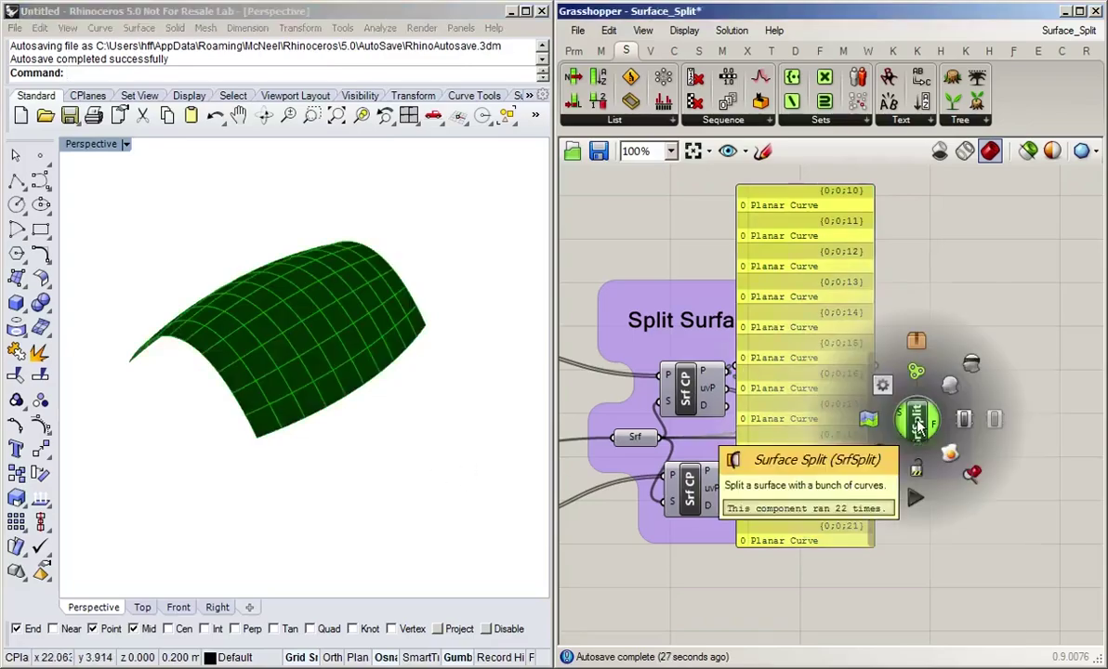
pyautogui.click(947, 445)
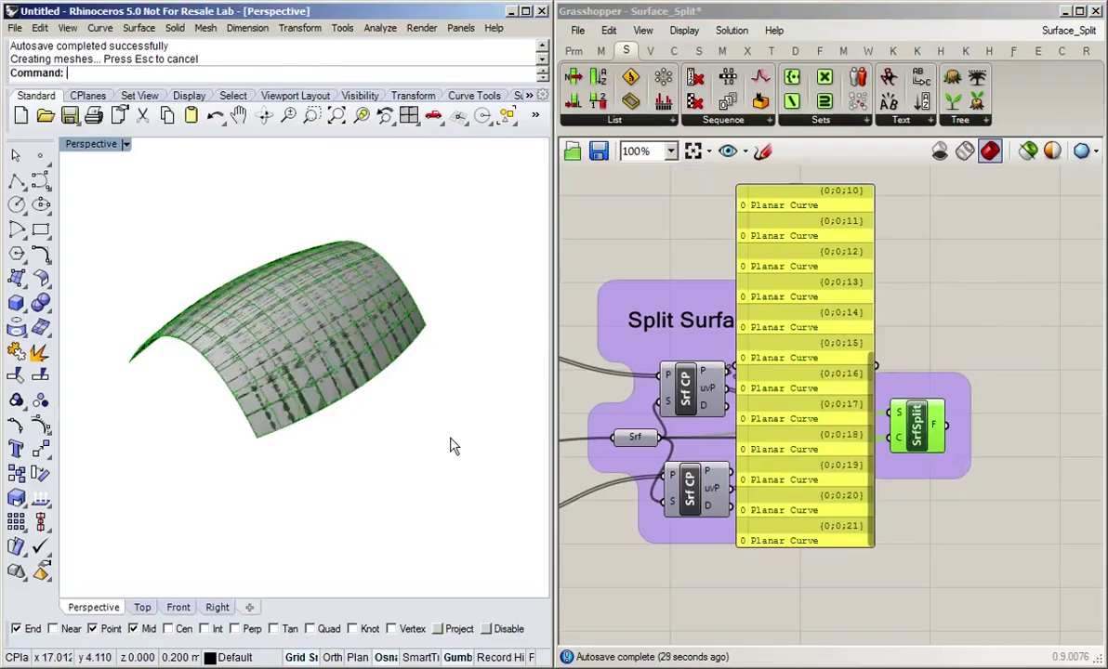
# Lift two overlapping baked surface pieces above the stack to separate them.
pyautogui.click(300, 314)
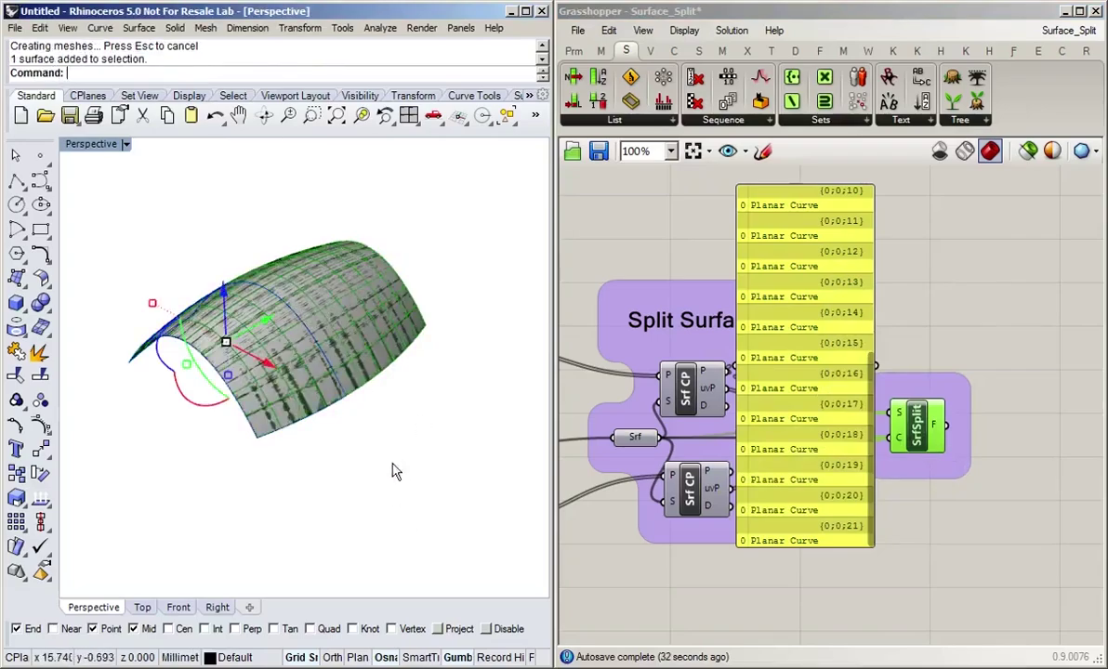
pyautogui.moveTo(394, 471); pyautogui.dragTo(336, 465, button='right')
pyautogui.moveTo(350, 293); pyautogui.dragTo(357, 216)
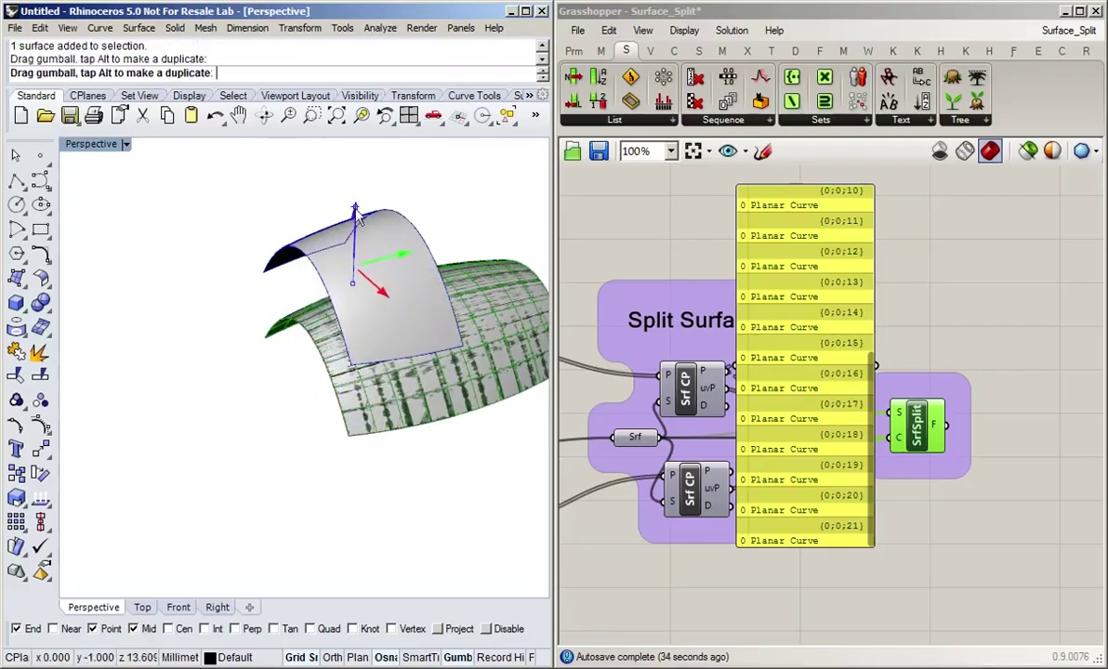
pyautogui.click(420, 439)
pyautogui.click(462, 399)
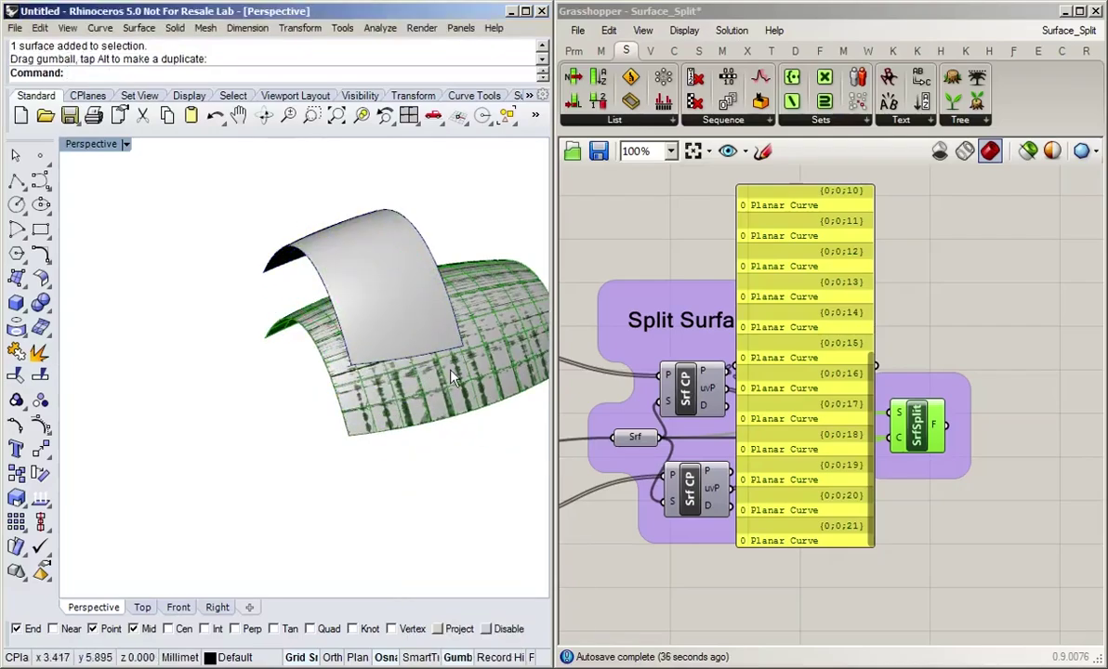
pyautogui.click(469, 385)
pyautogui.click(508, 440)
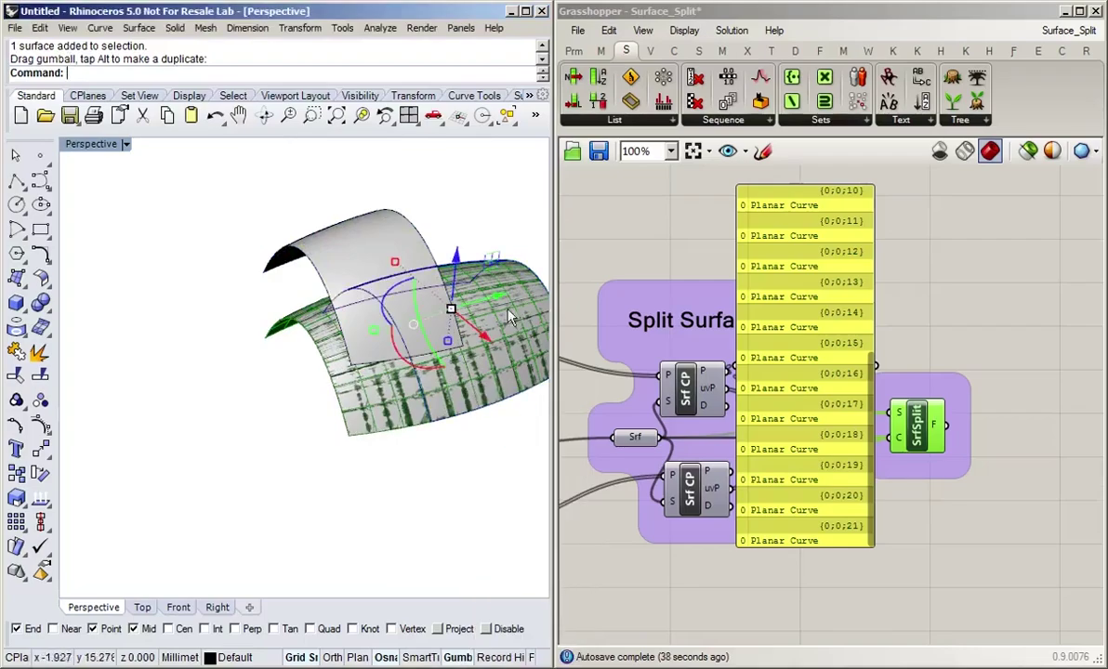
pyautogui.moveTo(430, 244); pyautogui.dragTo(464, 169)
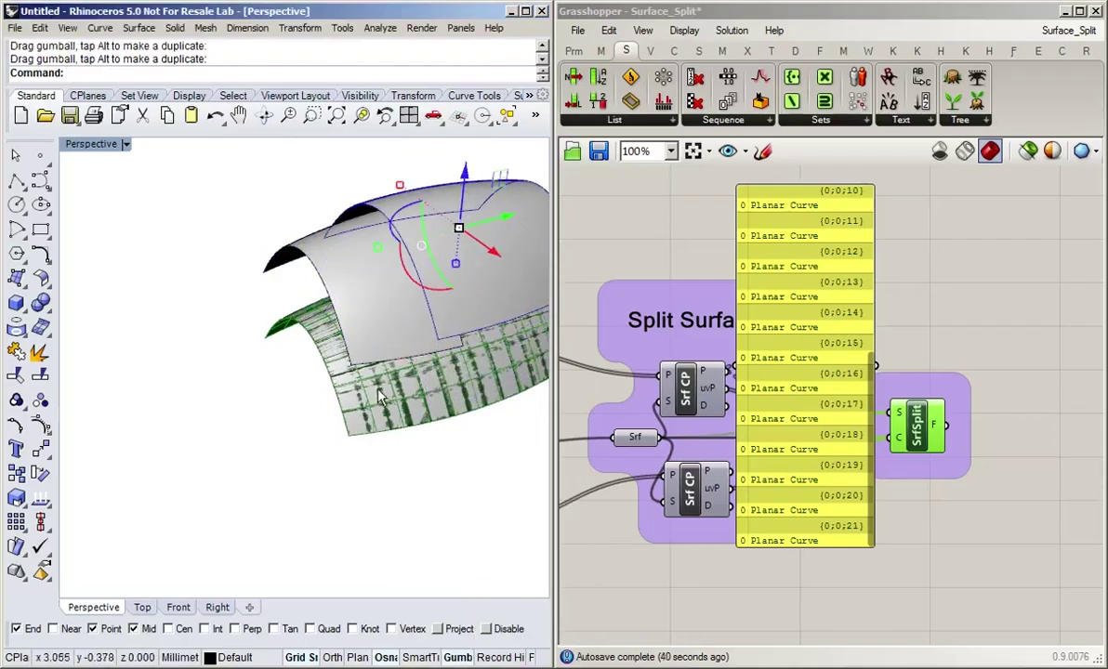
# Lower two more baked surface pieces, one narrow and one wide, below the stack for comparison.
pyautogui.click(401, 406)
pyautogui.click(429, 443)
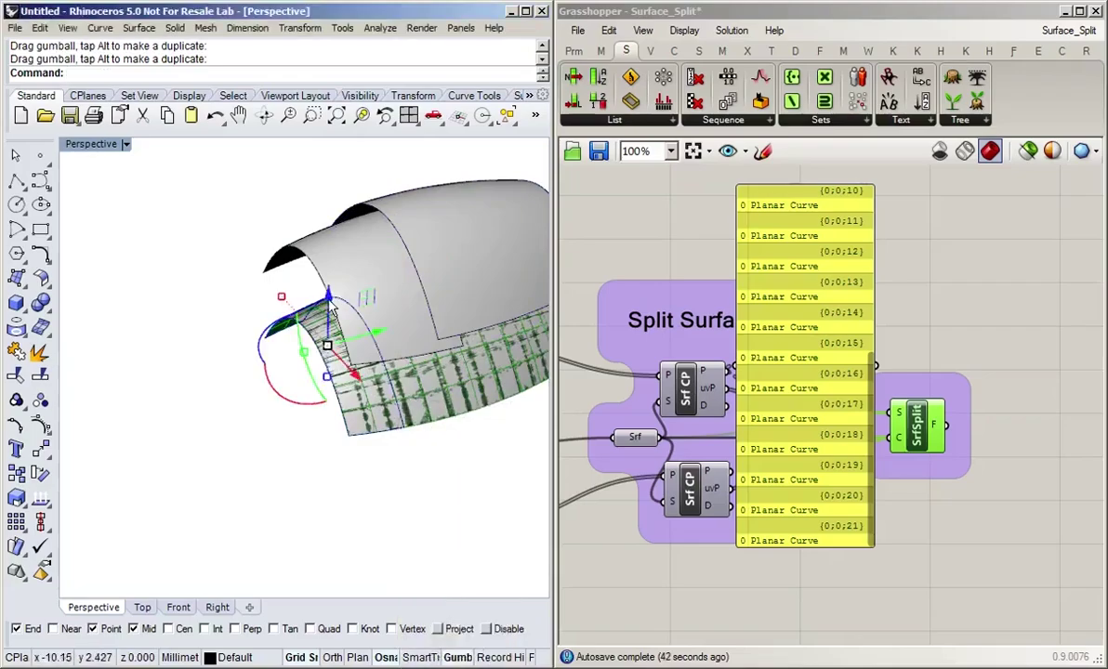
pyautogui.moveTo(307, 372); pyautogui.dragTo(343, 460)
pyautogui.click(489, 409)
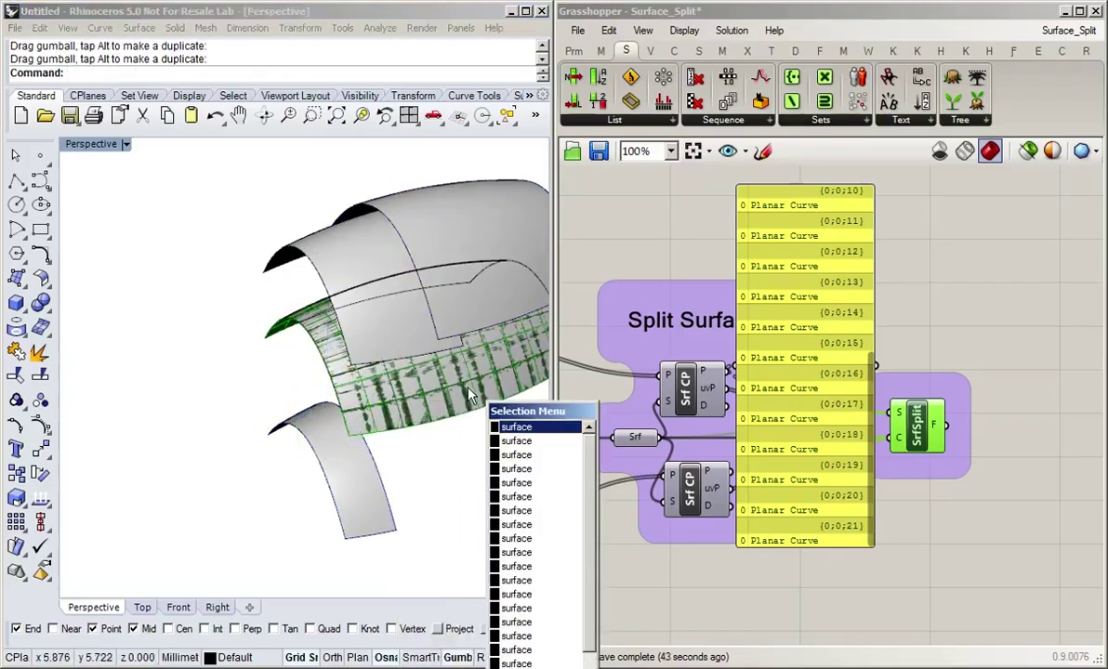
pyautogui.click(534, 442)
pyautogui.moveTo(449, 292); pyautogui.dragTo(426, 453)
pyautogui.click(292, 506)
pyautogui.moveTo(292, 507)
pyautogui.mouseDown(button='right')
pyautogui.moveTo(131, 502)
pyautogui.moveTo(325, 532)
pyautogui.moveTo(358, 516)
pyautogui.moveTo(302, 514)
pyautogui.mouseUp(button='right')
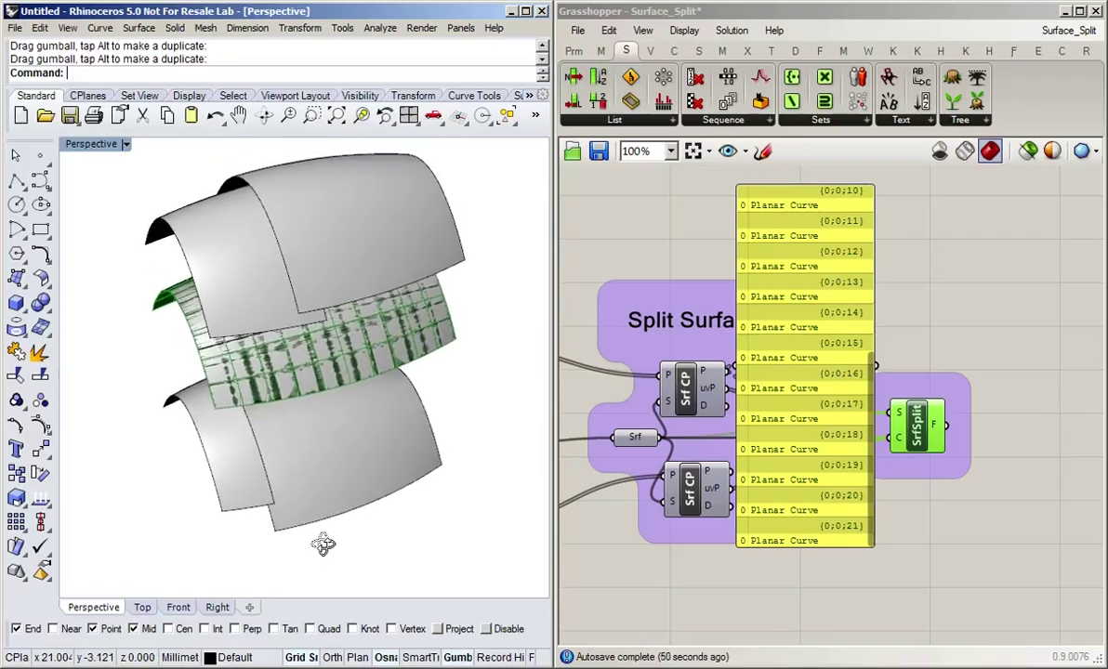
# Delete the panel and flatten the Iso component's U and V outputs.
pyautogui.click(973, 539)
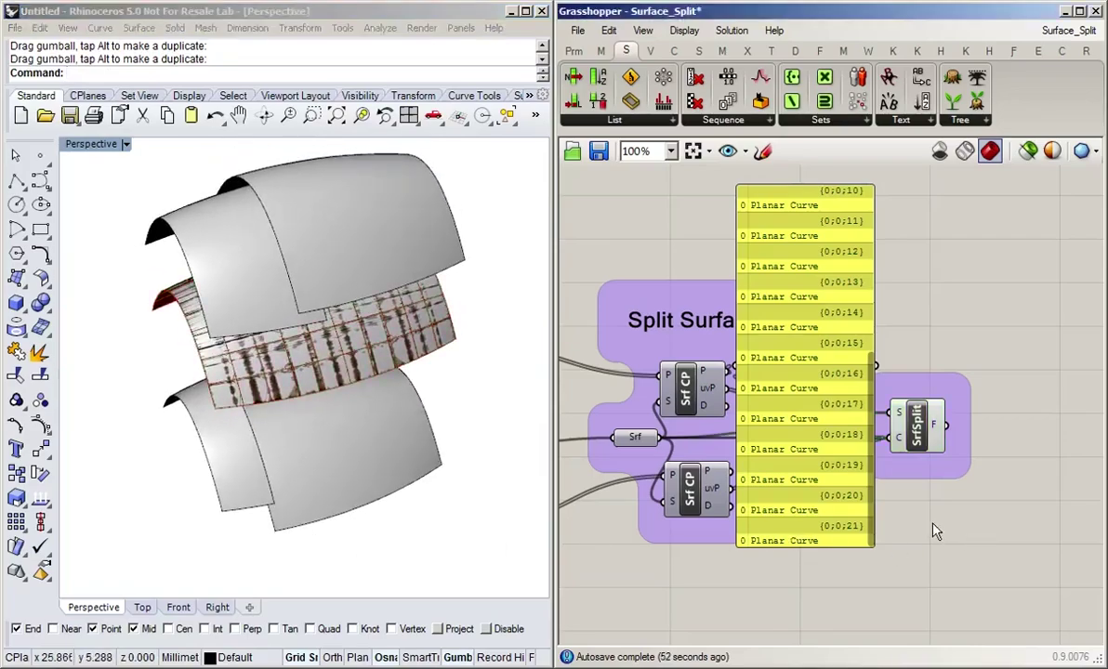
pyautogui.click(815, 437)
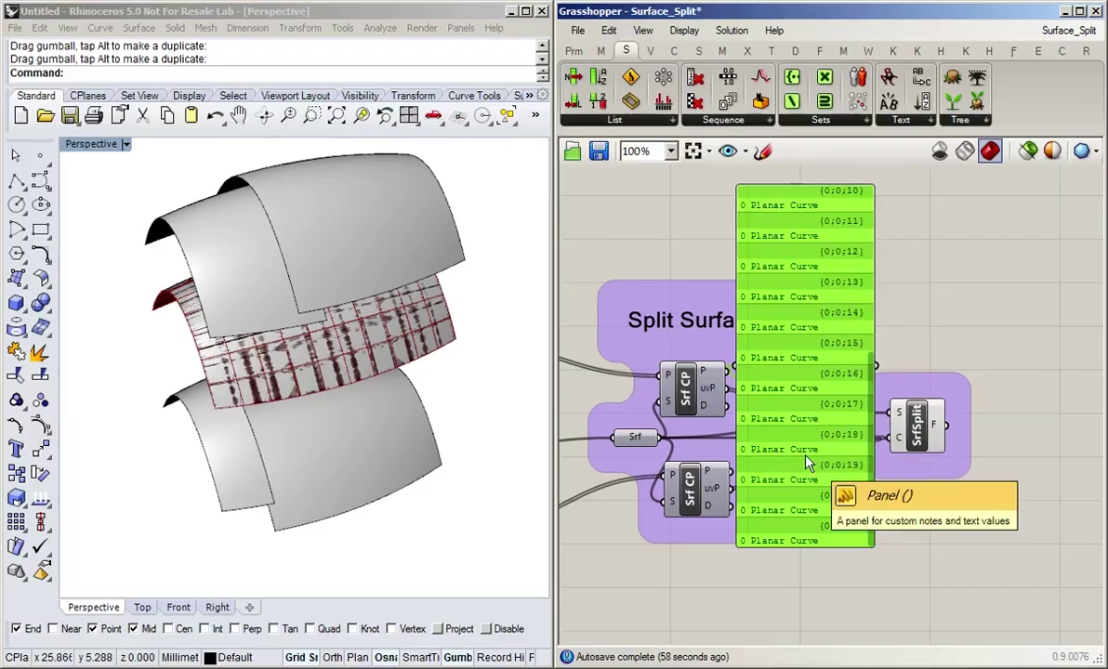
pyautogui.press('Delete')
pyautogui.scroll(3, 827, 460)
pyautogui.rightClick(819, 430)
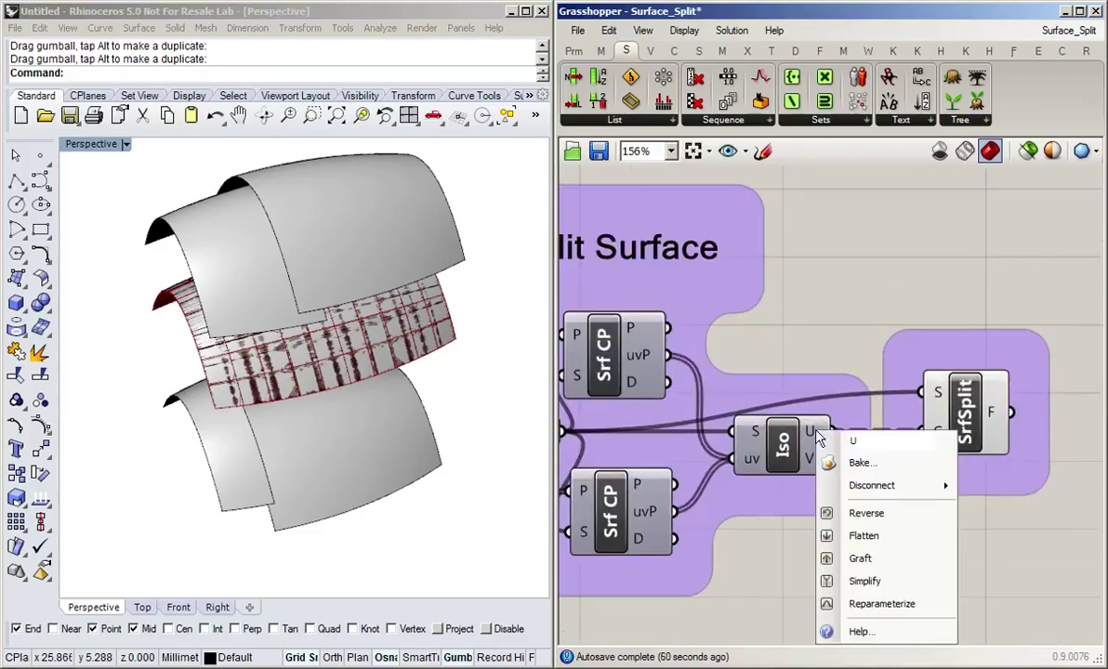
pyautogui.click(876, 534)
pyautogui.rightClick(815, 462)
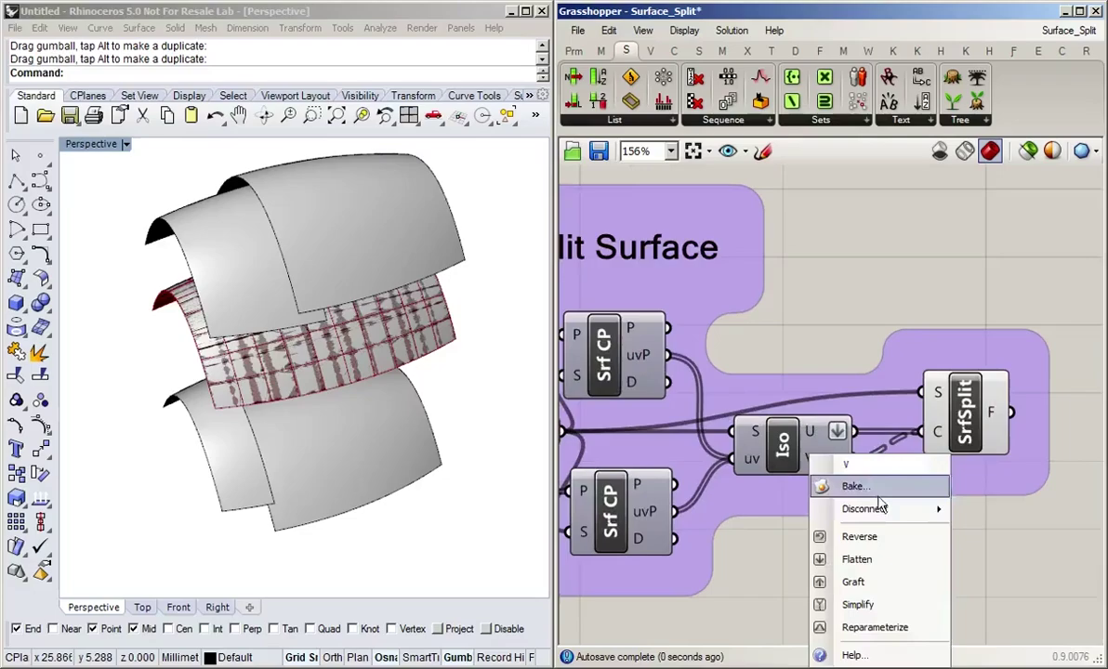
pyautogui.click(888, 567)
pyautogui.scroll(-2, 954, 529)
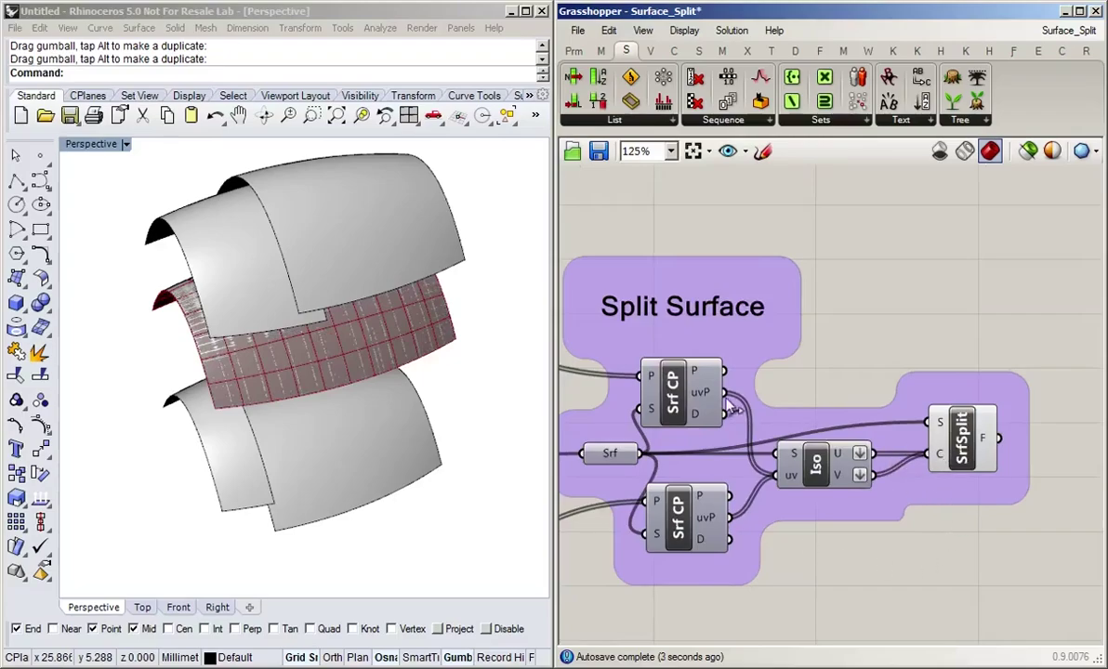
# Select all the baked surfaces in the Perspective viewport and delete them.
pyautogui.scroll(-1, 391, 552)
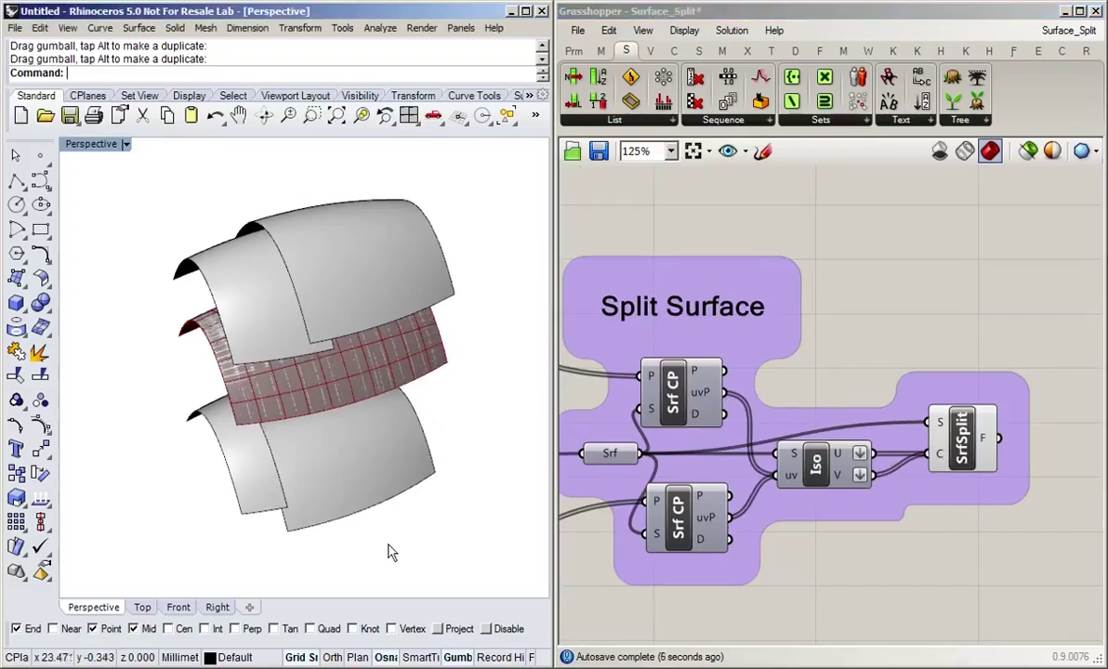
pyautogui.moveTo(390, 552); pyautogui.dragTo(279, 419, button='right')
pyautogui.moveTo(97, 173); pyautogui.dragTo(464, 558)
pyautogui.press('Delete')
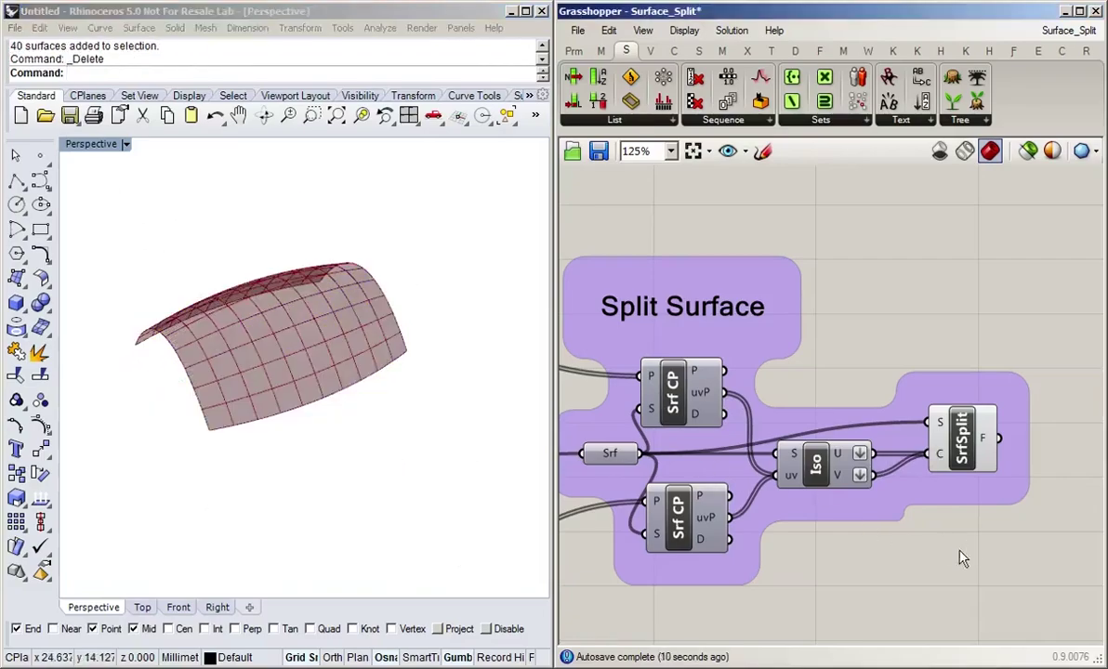
# Examine the data listed for the Surface Split component's Fragments output.
pyautogui.scroll(3, 963, 558)
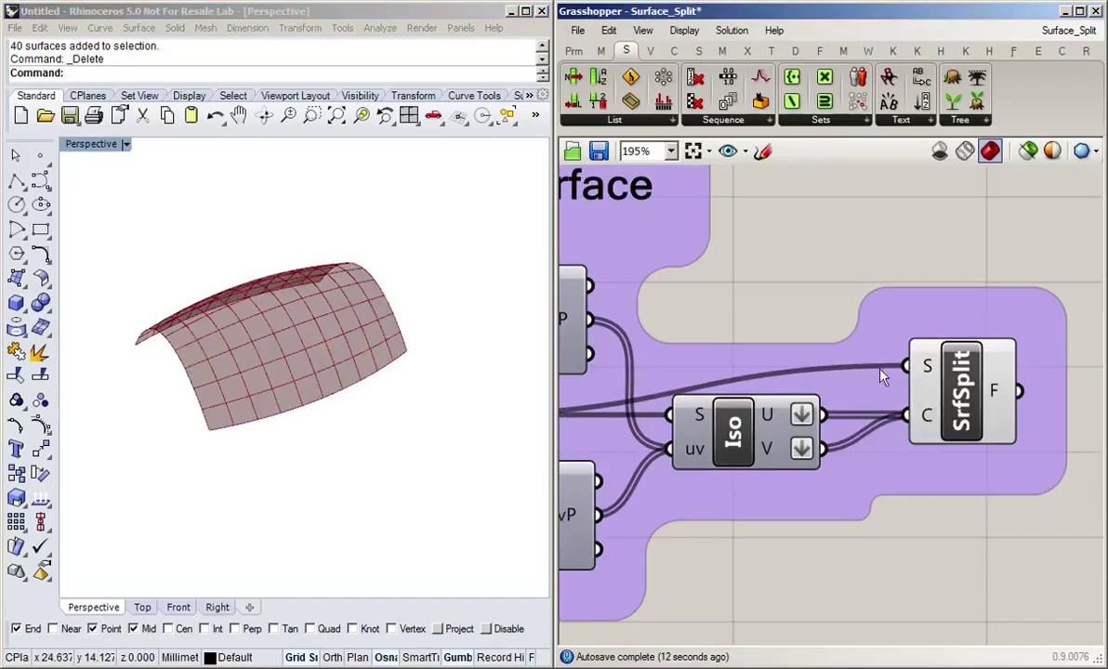
pyautogui.moveTo(999, 395)
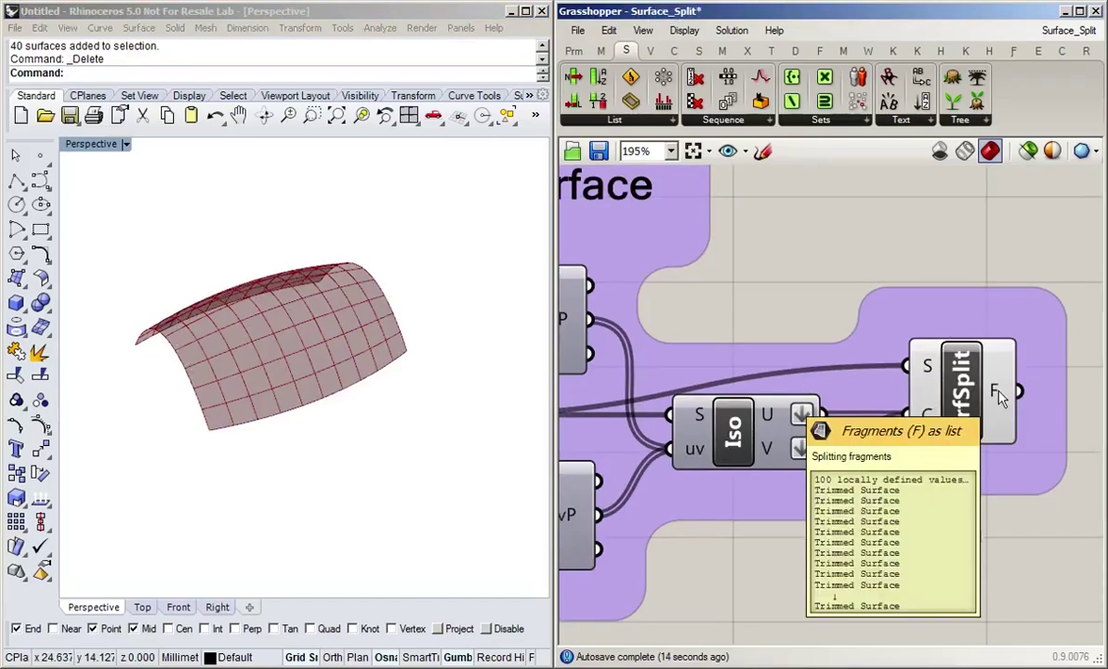